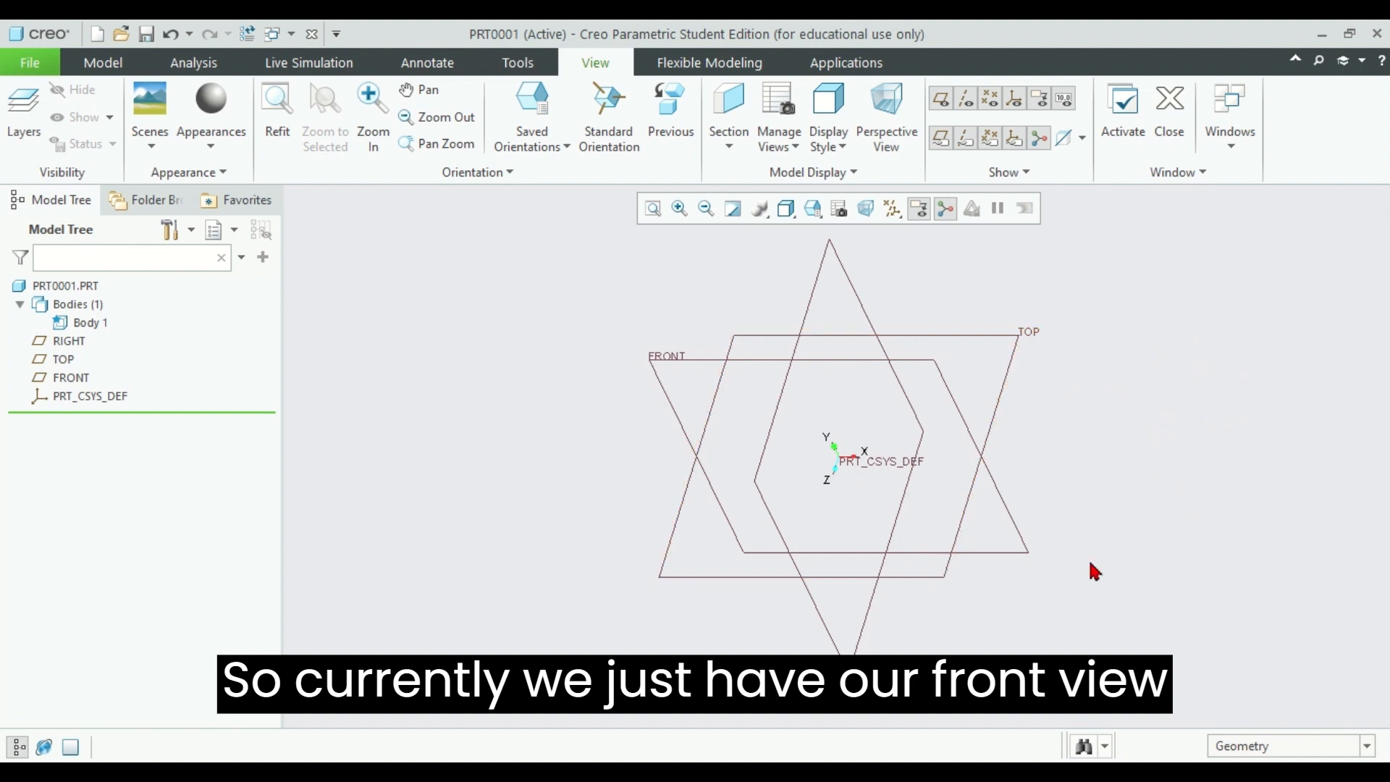
Step: Hide the RIGHT and FRONT datum planes so only the TOP plane remains displayed
{"action": "middle_click_drag", "start_coordinate": [1157, 475], "coordinate": [1163, 391]}
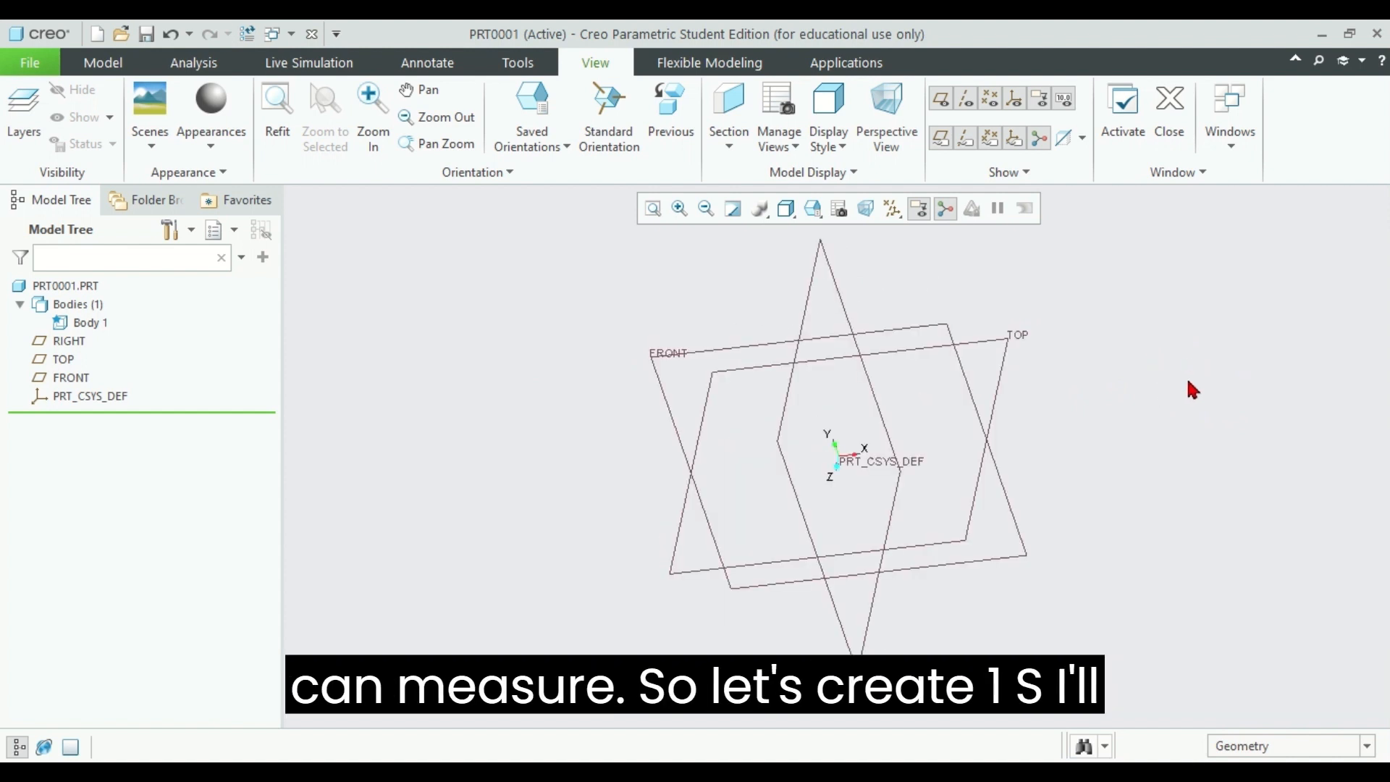
{"action": "left_click", "coordinate": [1002, 374]}
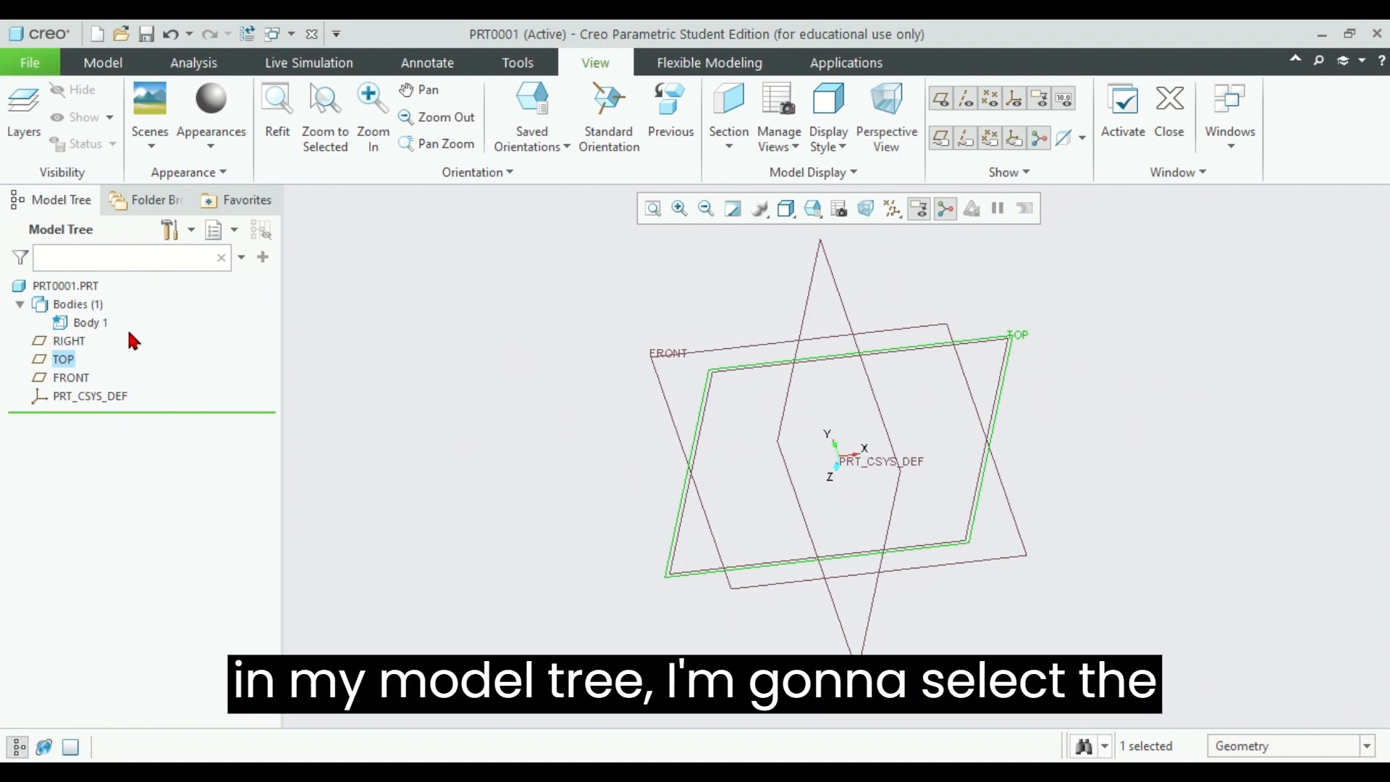
{"action": "left_click", "coordinate": [71, 342]}
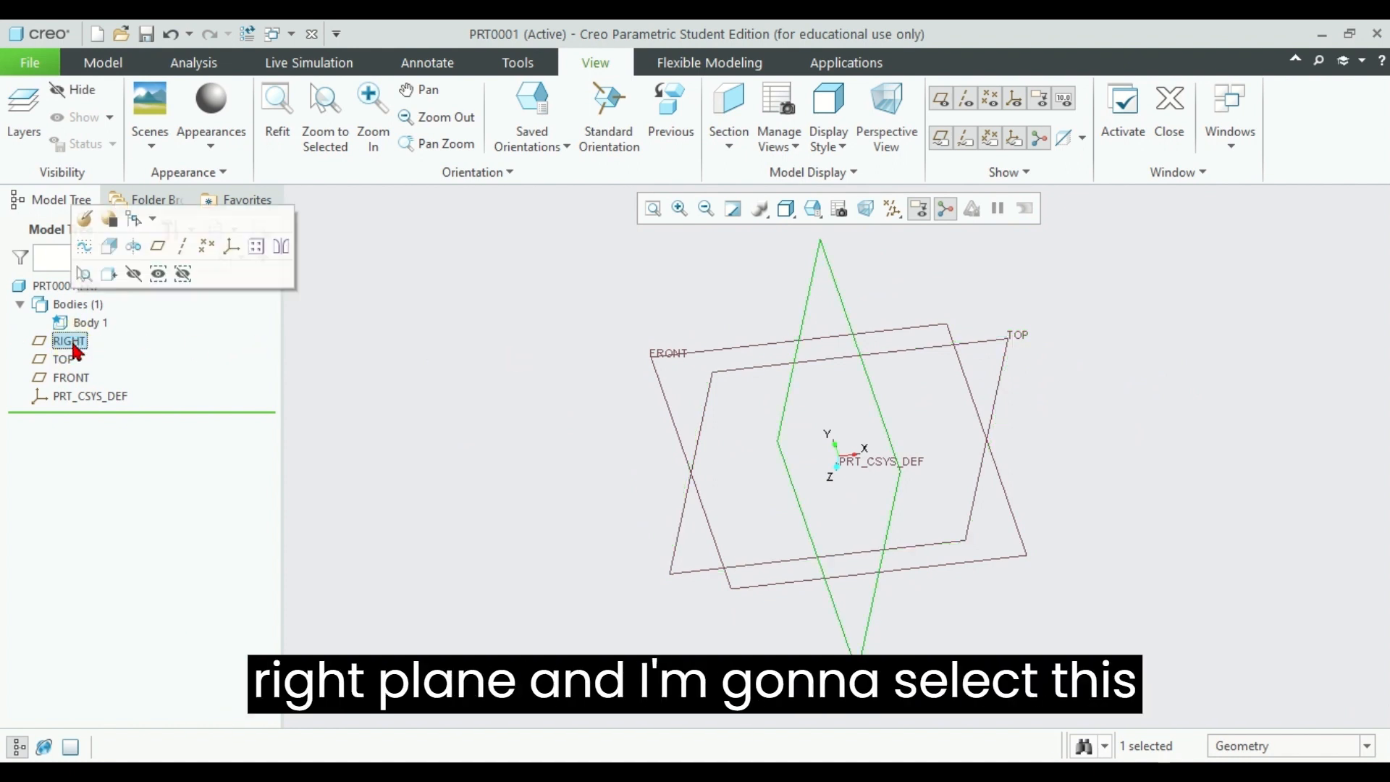
{"action": "left_click", "coordinate": [134, 276]}
{"action": "left_click", "coordinate": [86, 378]}
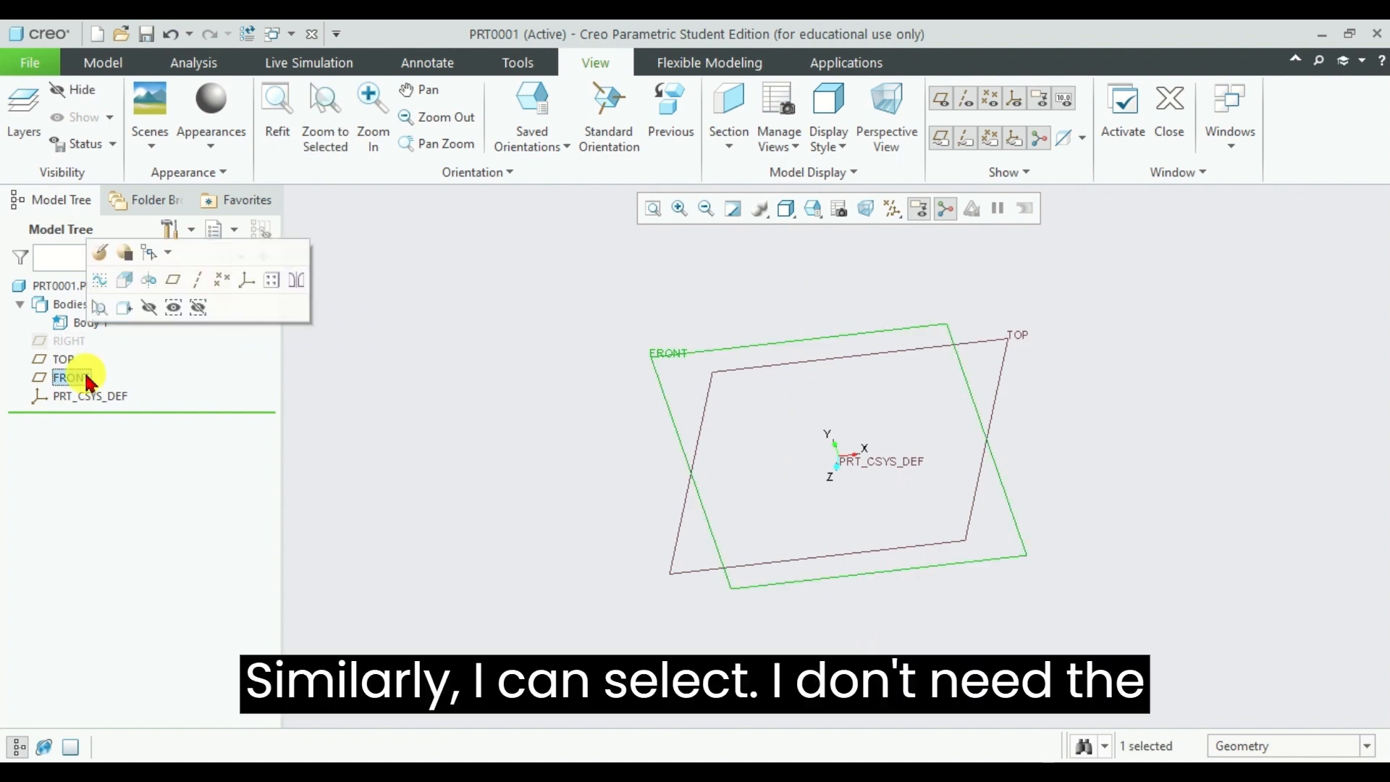
{"action": "left_click", "coordinate": [149, 309]}
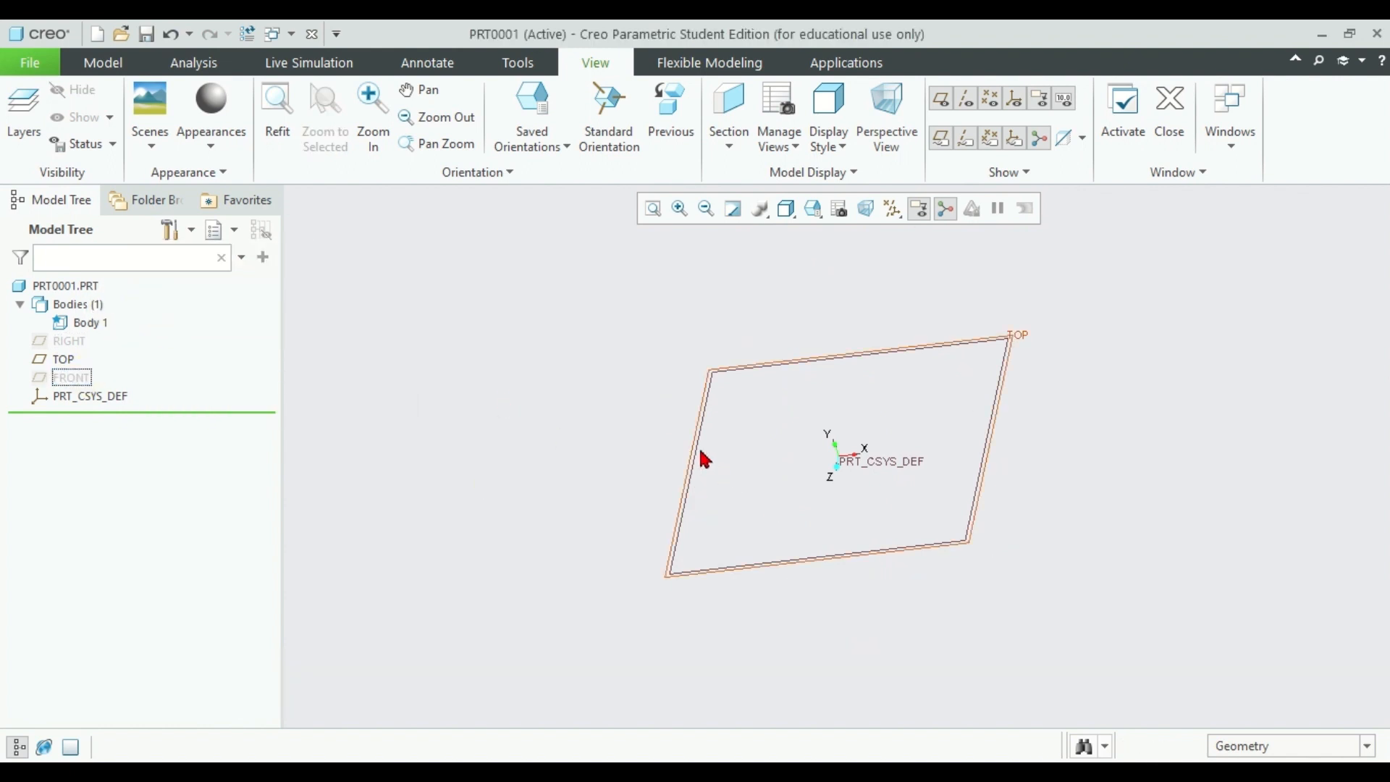
Step: Orient the model to the saved TOP view and refit it to the window
{"action": "left_click", "coordinate": [546, 136]}
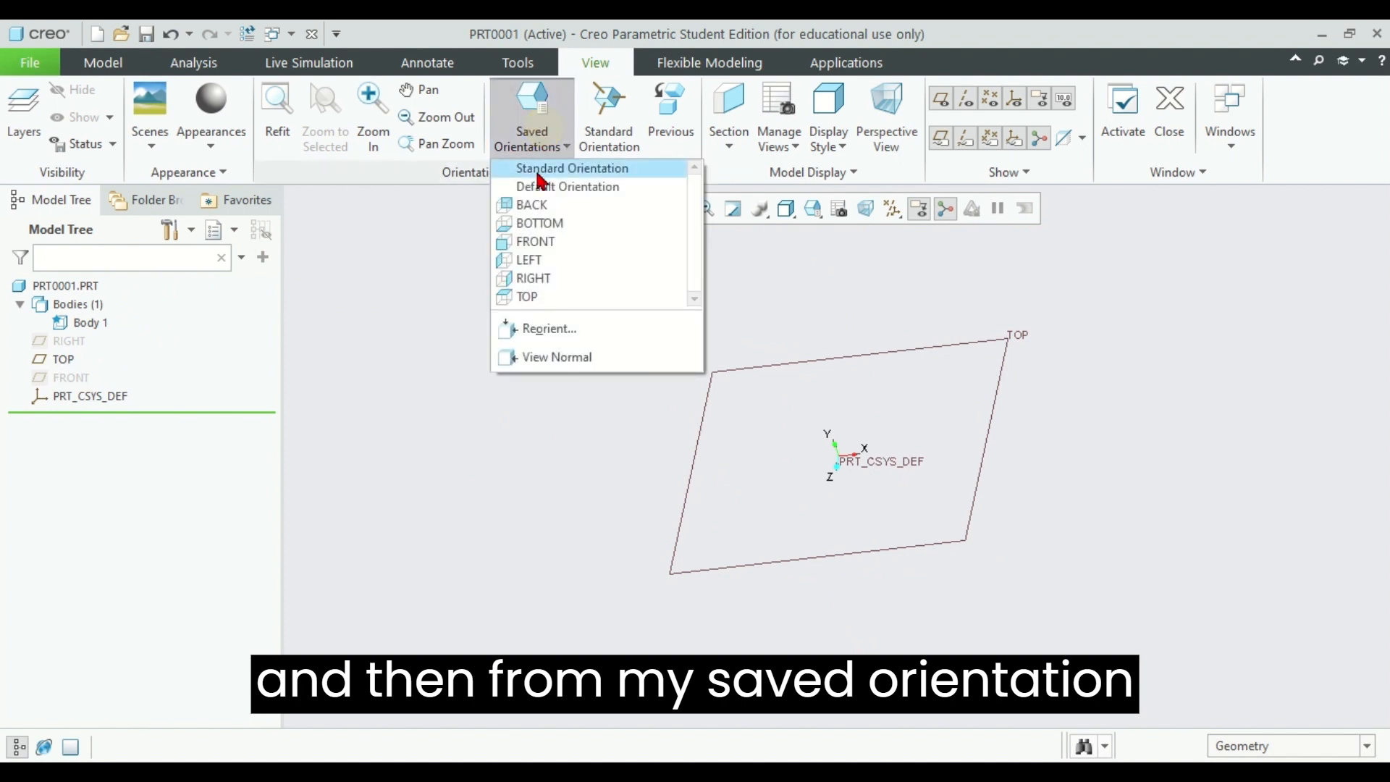
{"action": "left_click", "coordinate": [529, 294]}
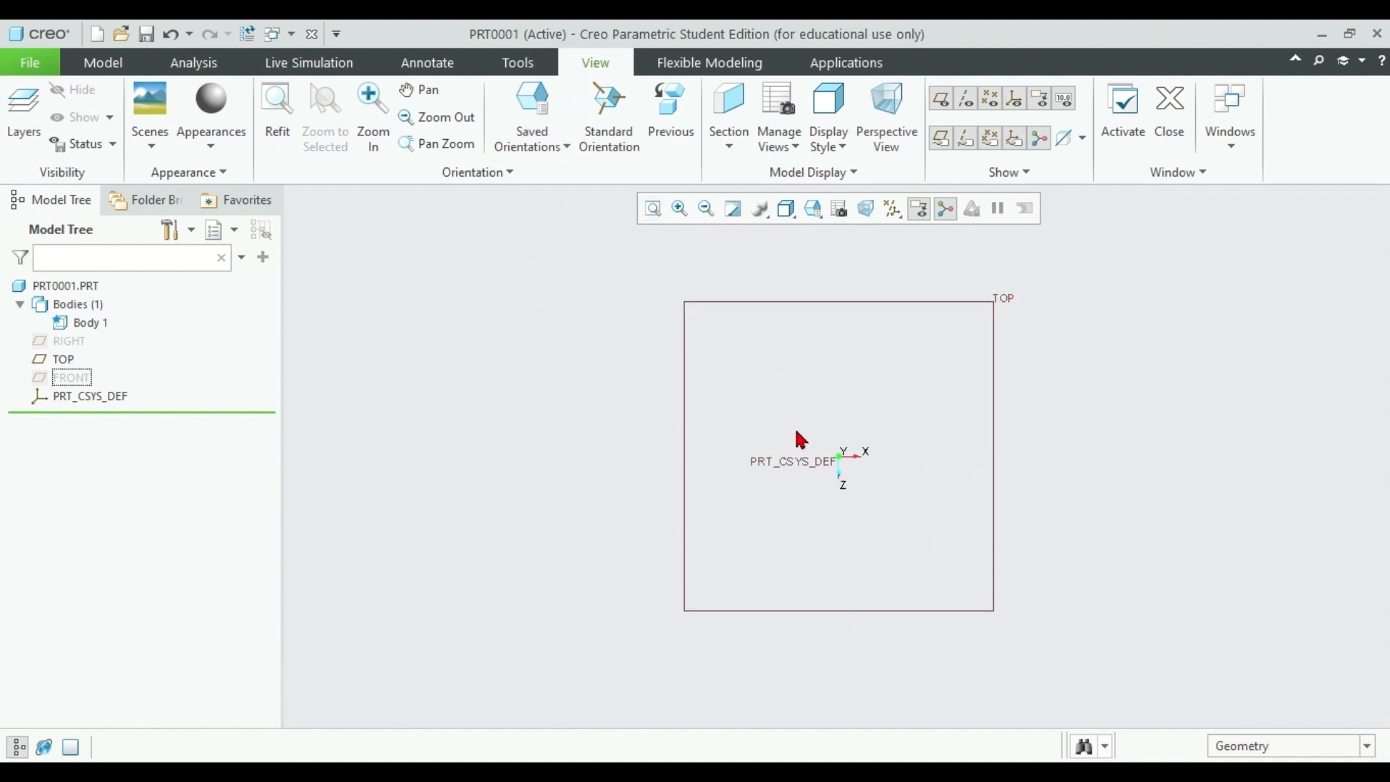
{"action": "scroll", "coordinate": [908, 304], "scroll_direction": "up", "scroll_amount": 5}
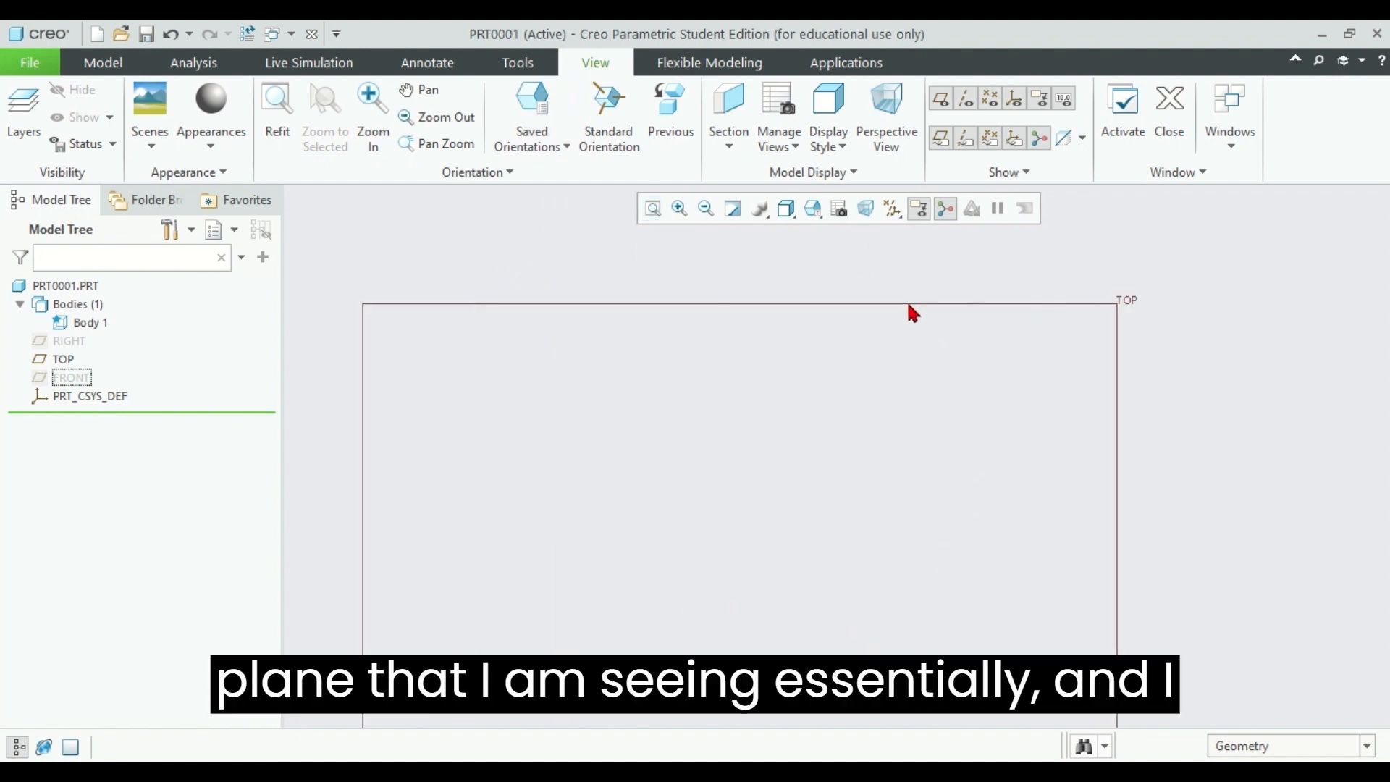
{"action": "scroll", "coordinate": [908, 305], "scroll_direction": "down", "scroll_amount": 8}
{"action": "scroll", "coordinate": [910, 304], "scroll_direction": "down", "scroll_amount": 2}
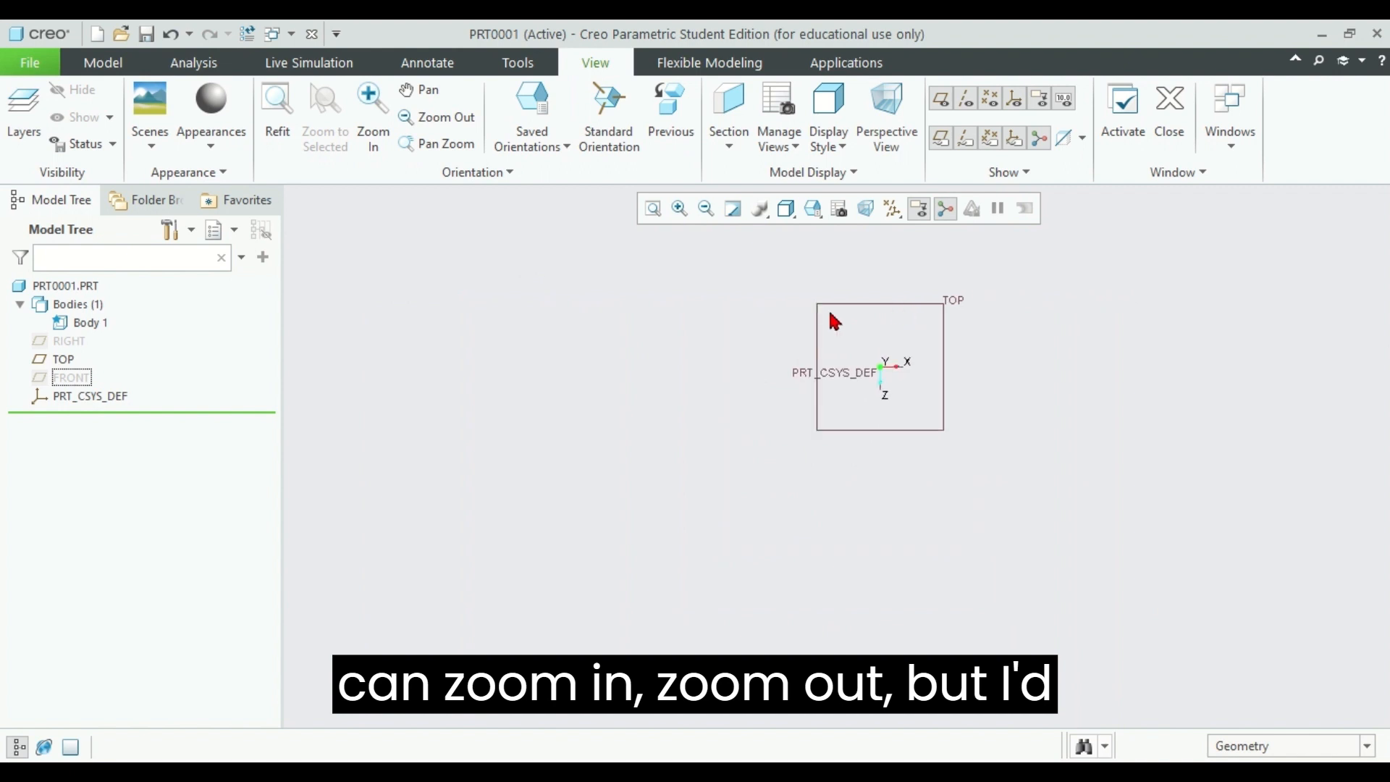
{"action": "left_click", "coordinate": [652, 210]}
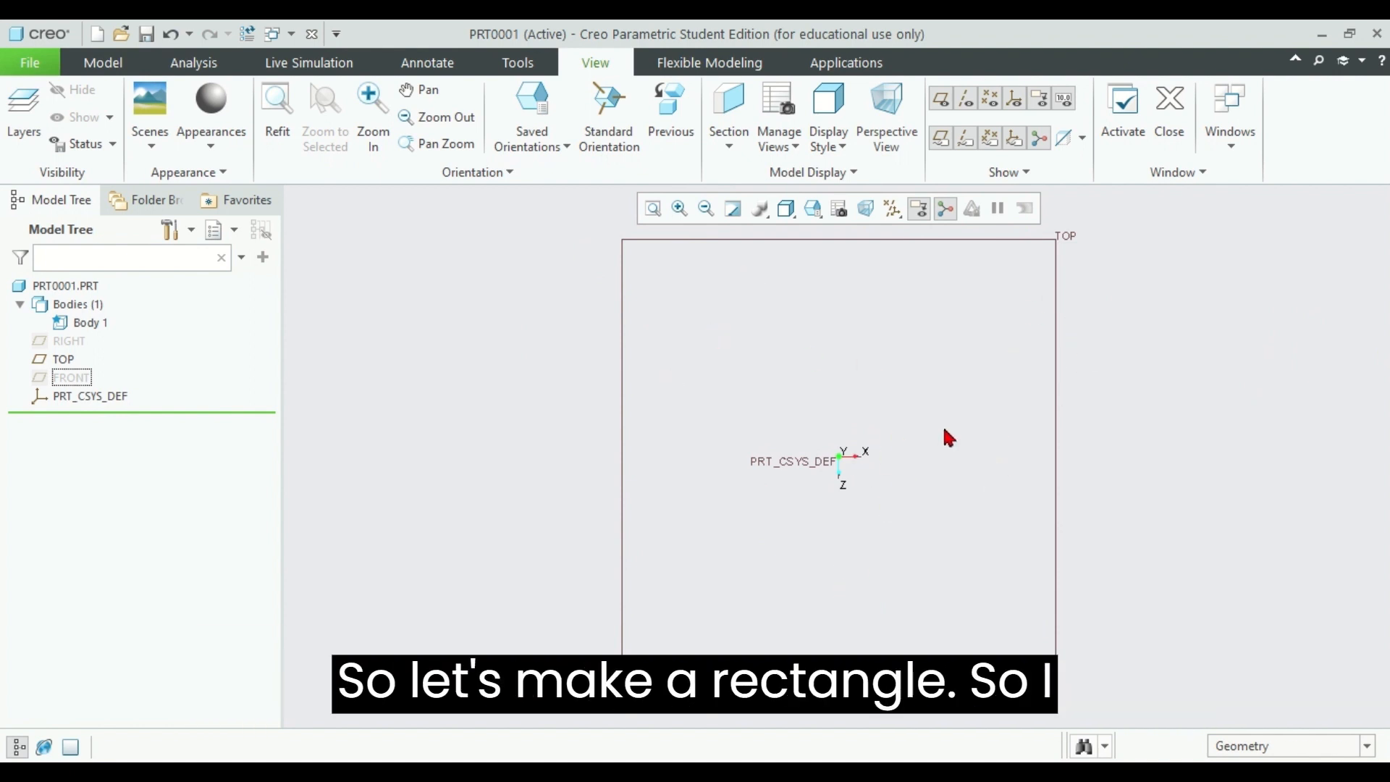
Step: Start a new sketch on the TOP datum plane, with the RIGHT plane as the reference oriented right
{"action": "left_click", "coordinate": [103, 63]}
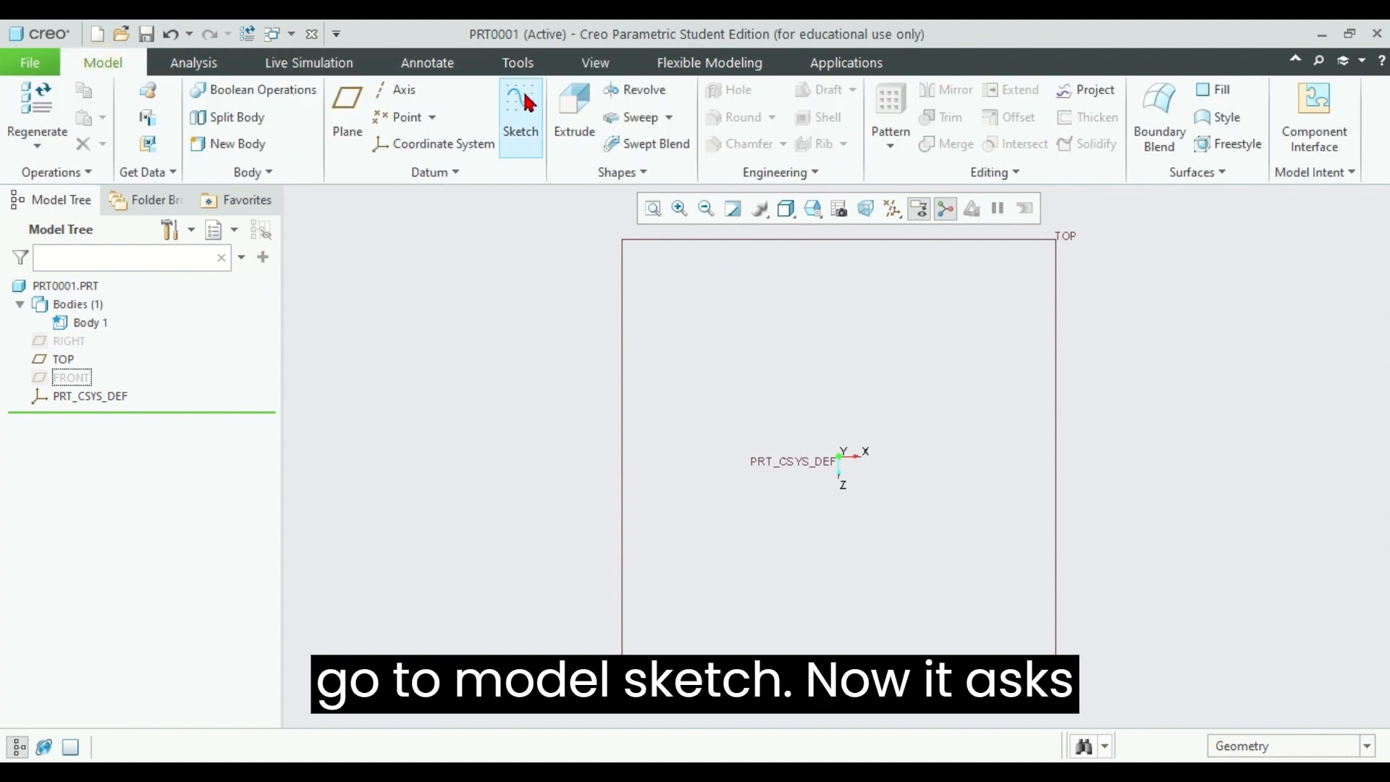
{"action": "left_click", "coordinate": [521, 123]}
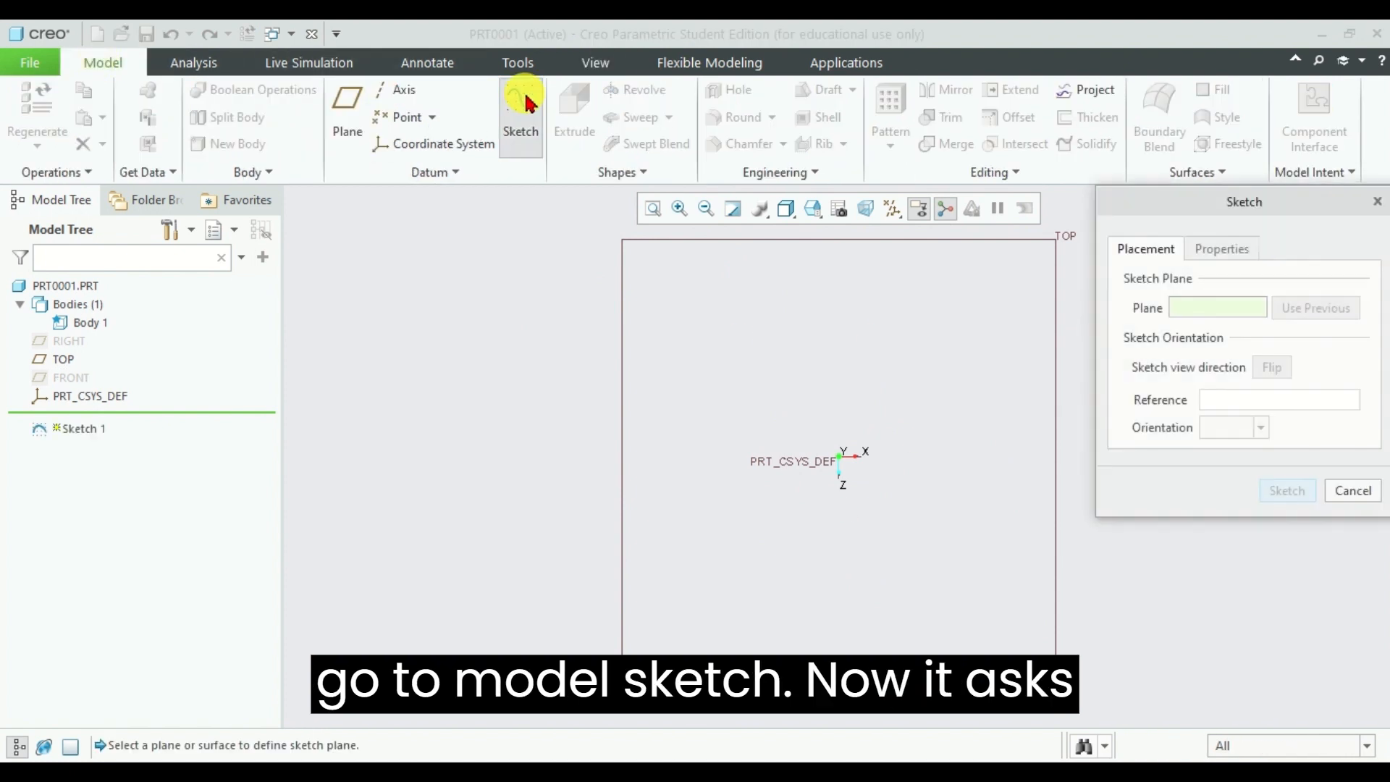
{"action": "left_click", "coordinate": [1055, 326]}
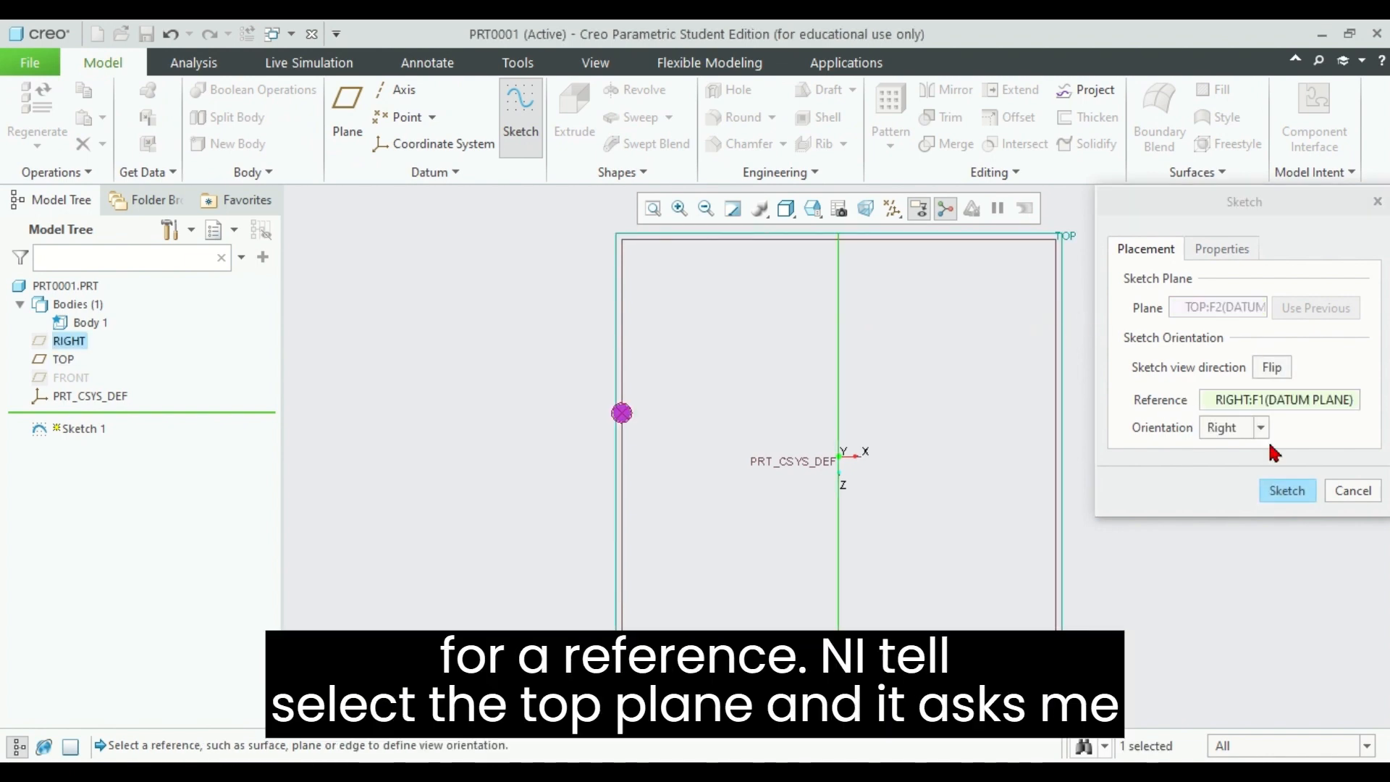
{"action": "left_click", "coordinate": [1287, 490]}
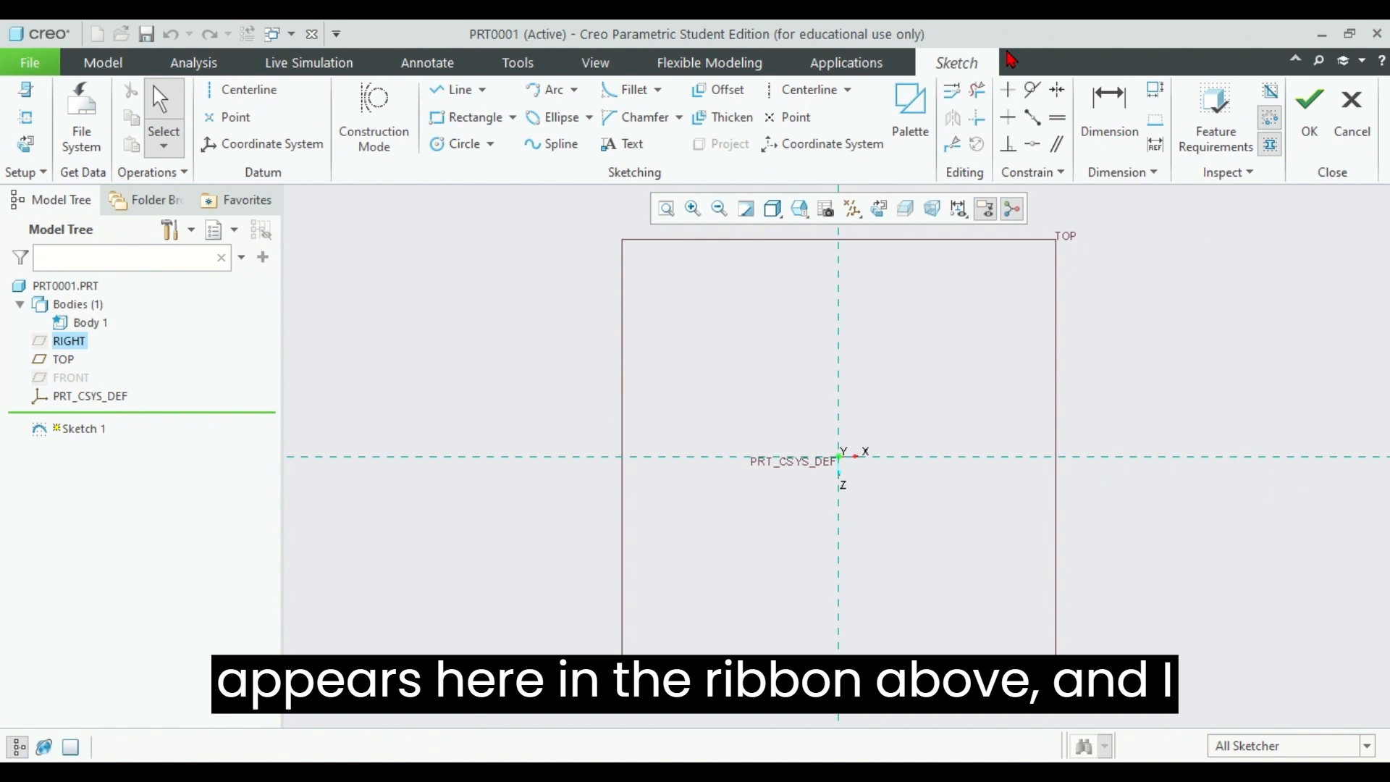
Step: Sketch a center rectangle about 409 by 201 around the origin and finish the sketch
{"action": "left_click", "coordinate": [515, 118]}
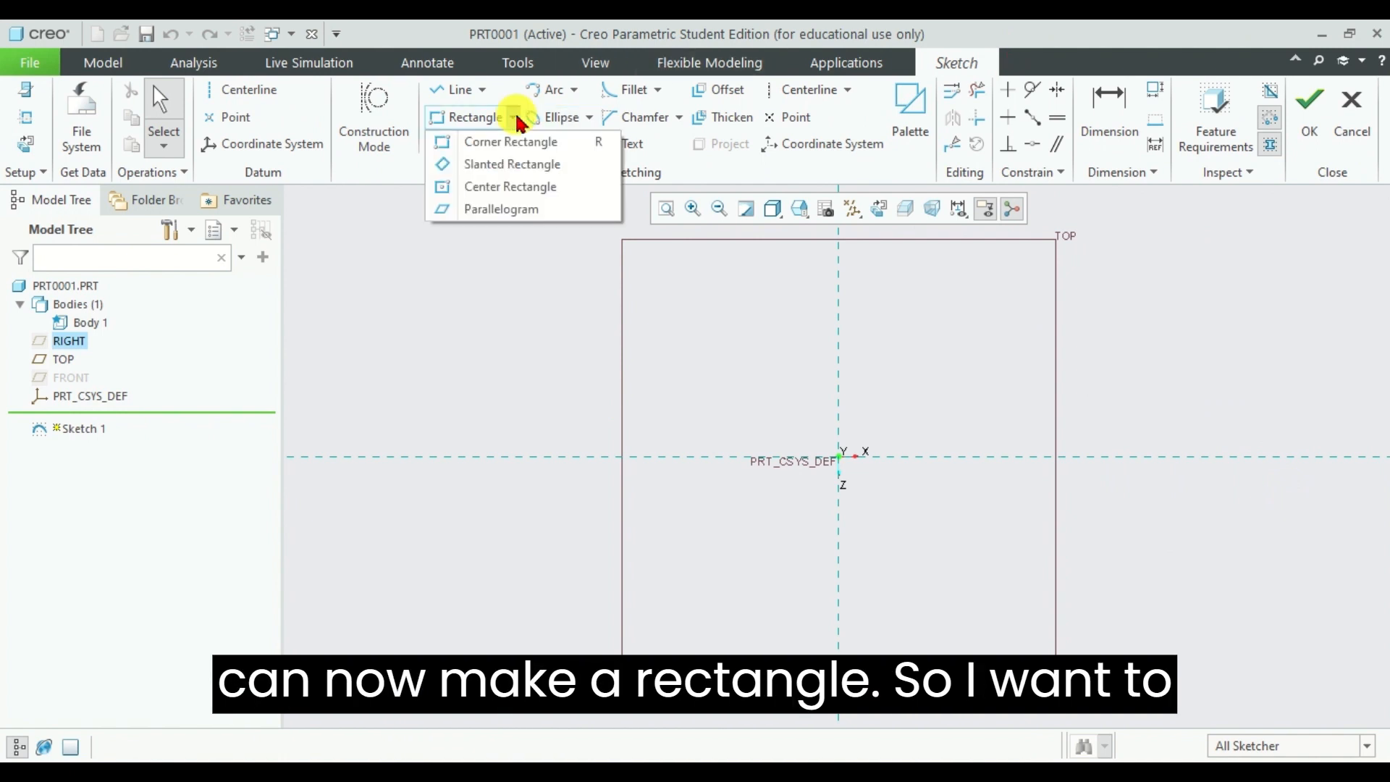
{"action": "left_click", "coordinate": [523, 189]}
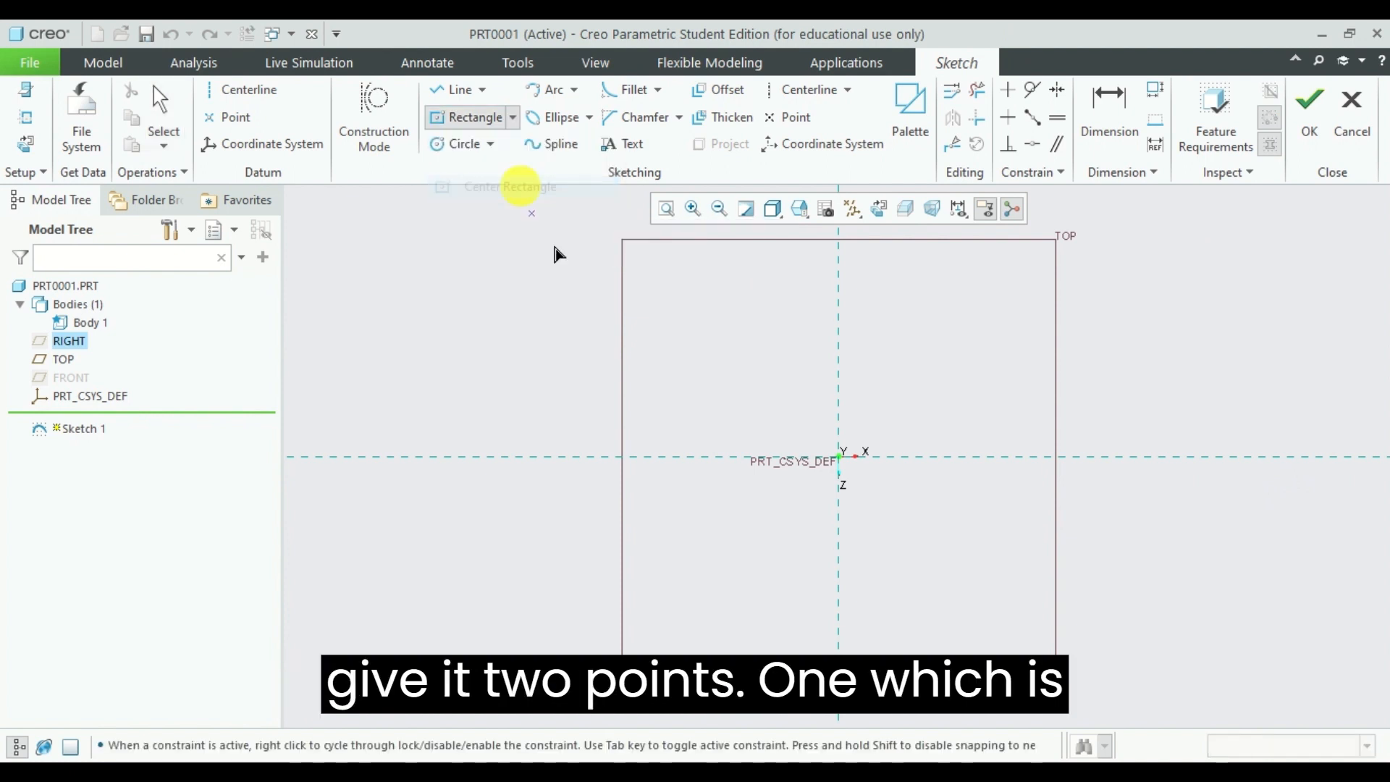
{"action": "left_click", "coordinate": [840, 463]}
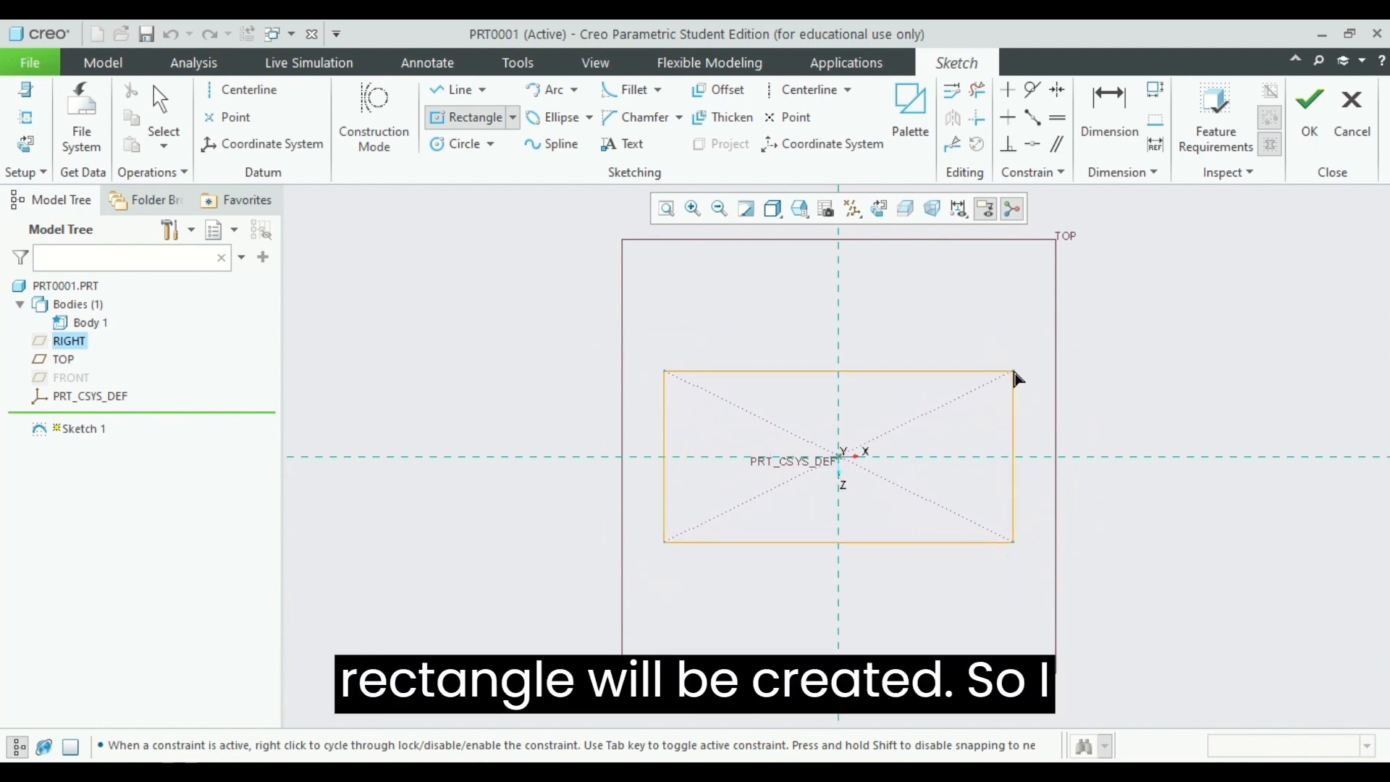
{"action": "left_click", "coordinate": [1014, 371]}
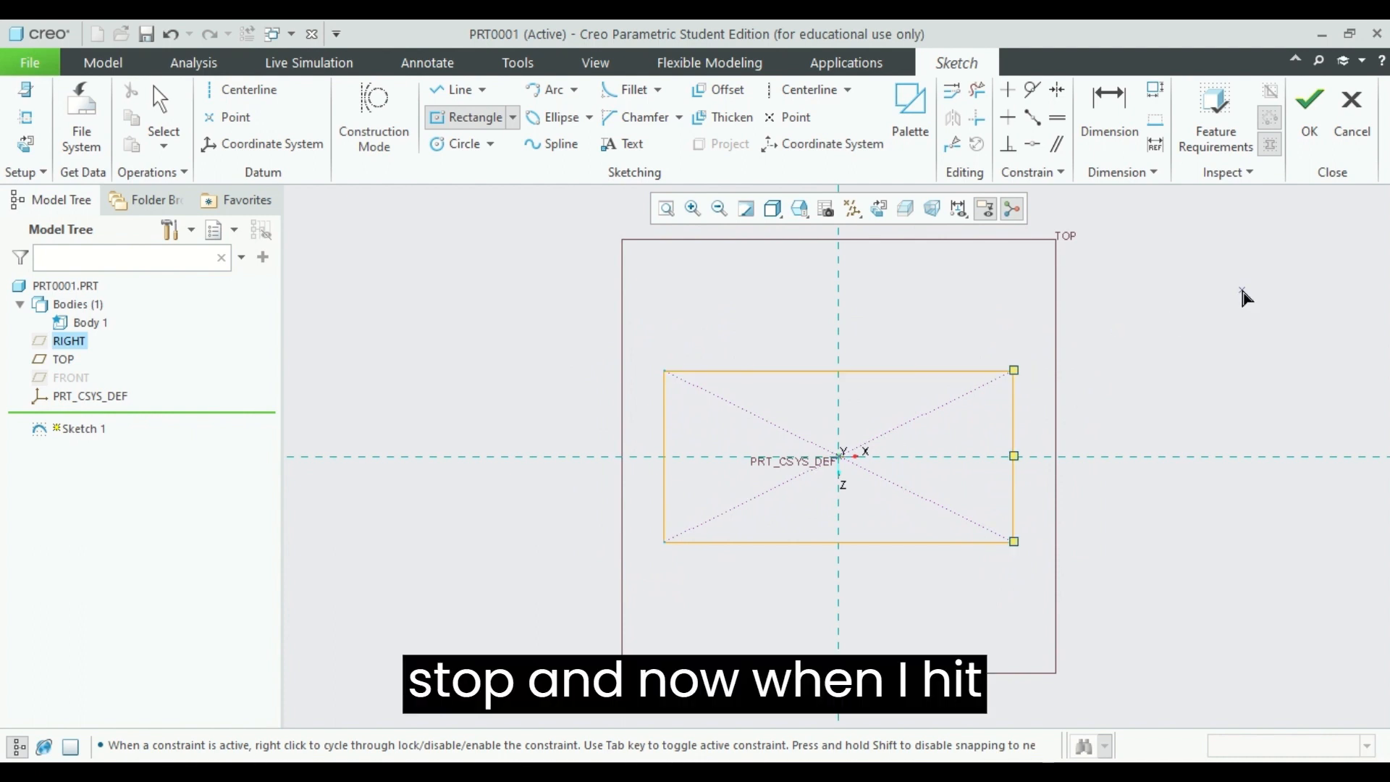
{"action": "left_click", "coordinate": [1309, 108]}
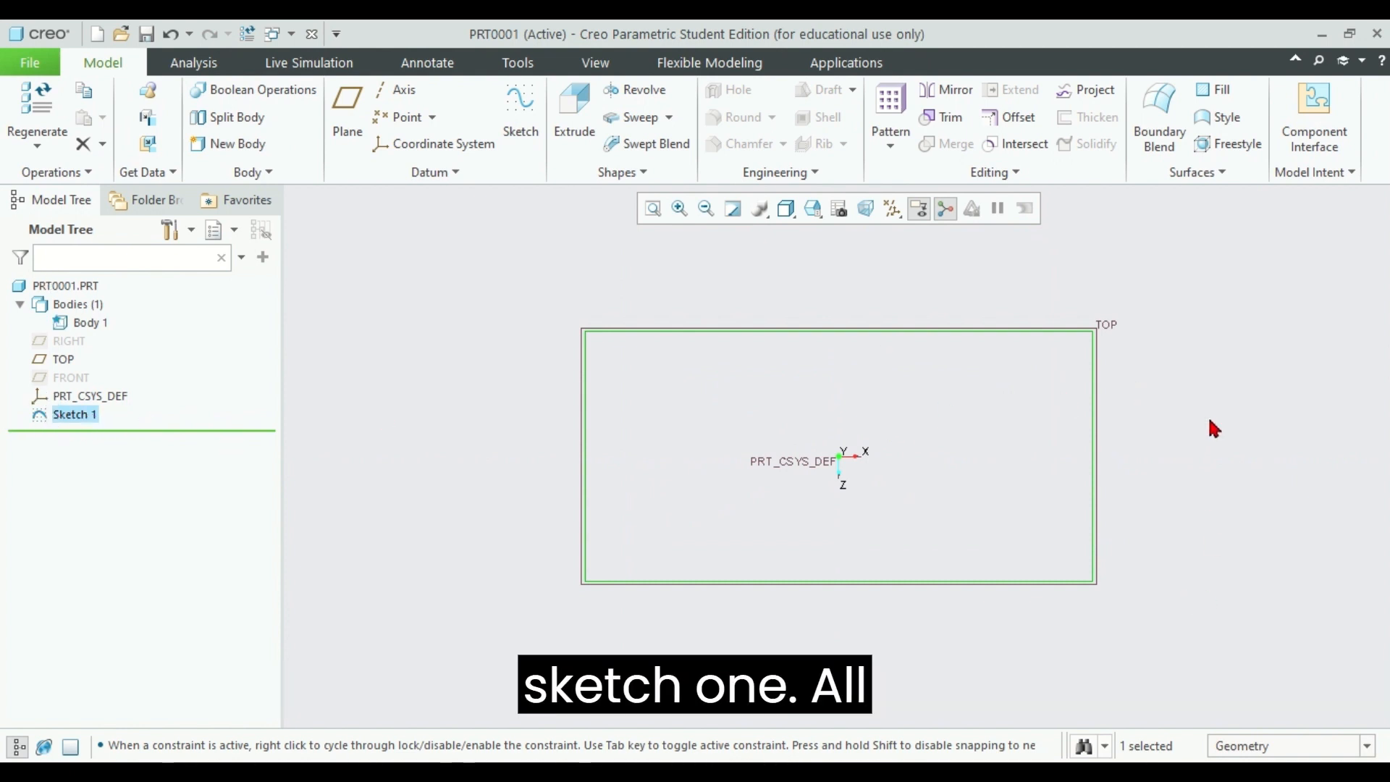
{"action": "mouse_move", "coordinate": [1260, 467]}
{"action": "middle_mouse_down"}
{"action": "mouse_move", "coordinate": [1217, 394]}
{"action": "mouse_move", "coordinate": [1183, 391]}
{"action": "mouse_move", "coordinate": [1219, 412]}
{"action": "mouse_move", "coordinate": [1225, 459]}
{"action": "mouse_move", "coordinate": [1192, 469]}
{"action": "mouse_move", "coordinate": [1257, 304]}
{"action": "mouse_move", "coordinate": [1257, 332]}
{"action": "mouse_move", "coordinate": [1249, 262]}
{"action": "middle_mouse_up"}
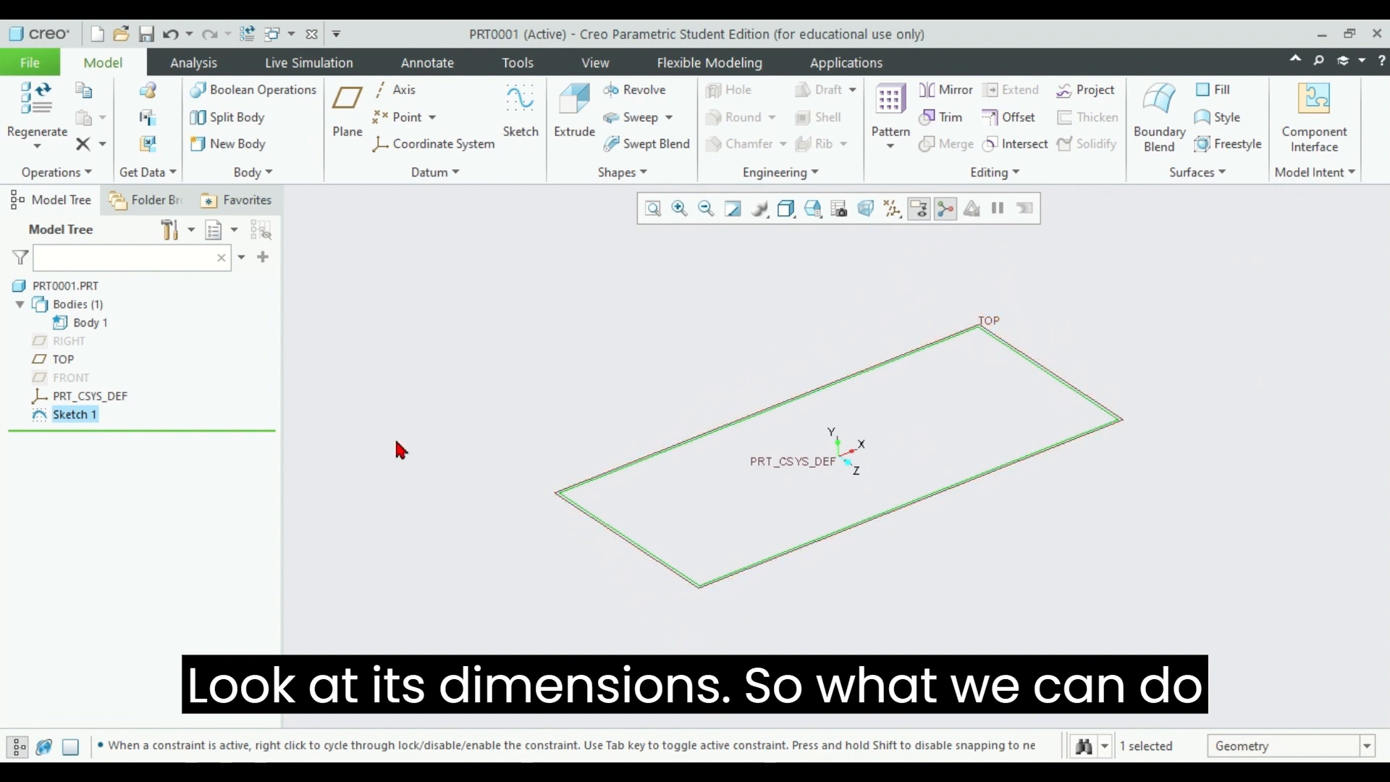
{"action": "left_click", "coordinate": [787, 405]}
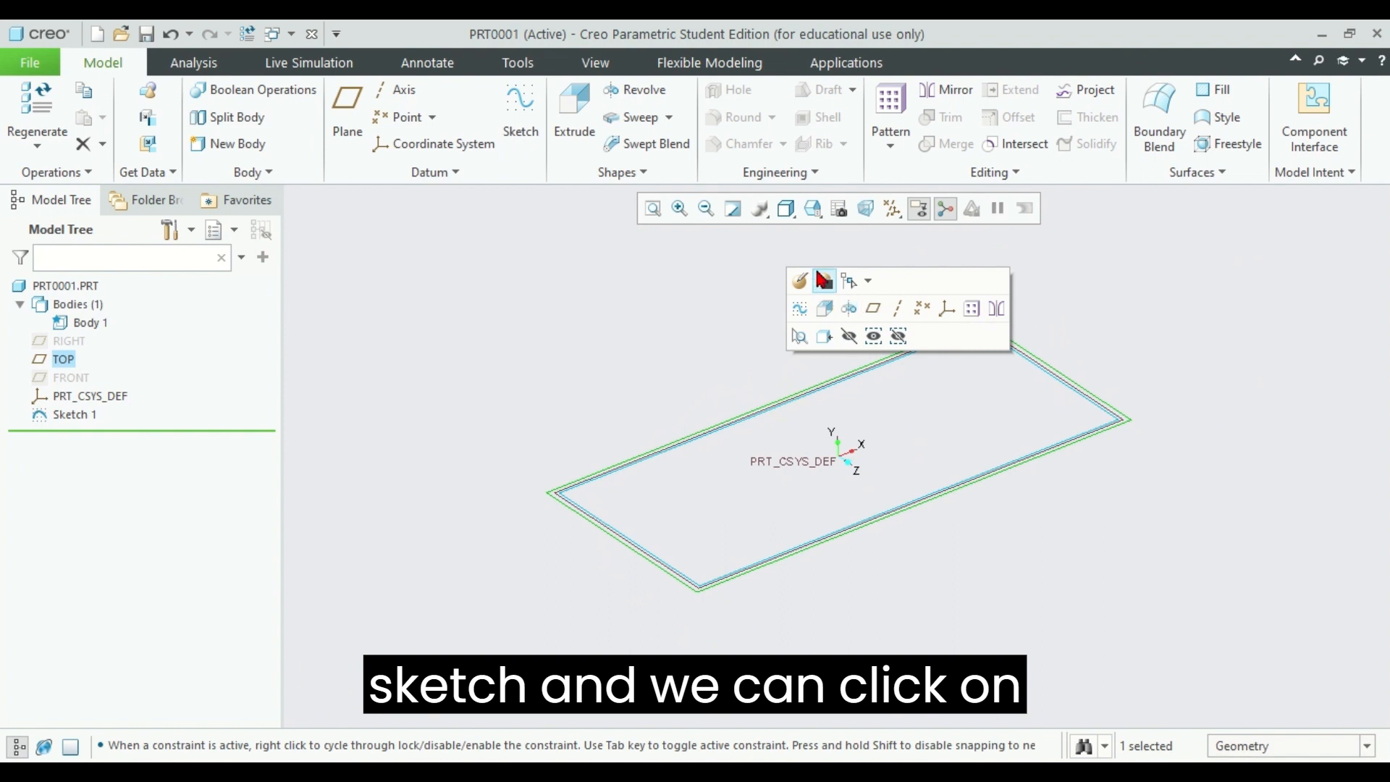
{"action": "left_click", "coordinate": [729, 428]}
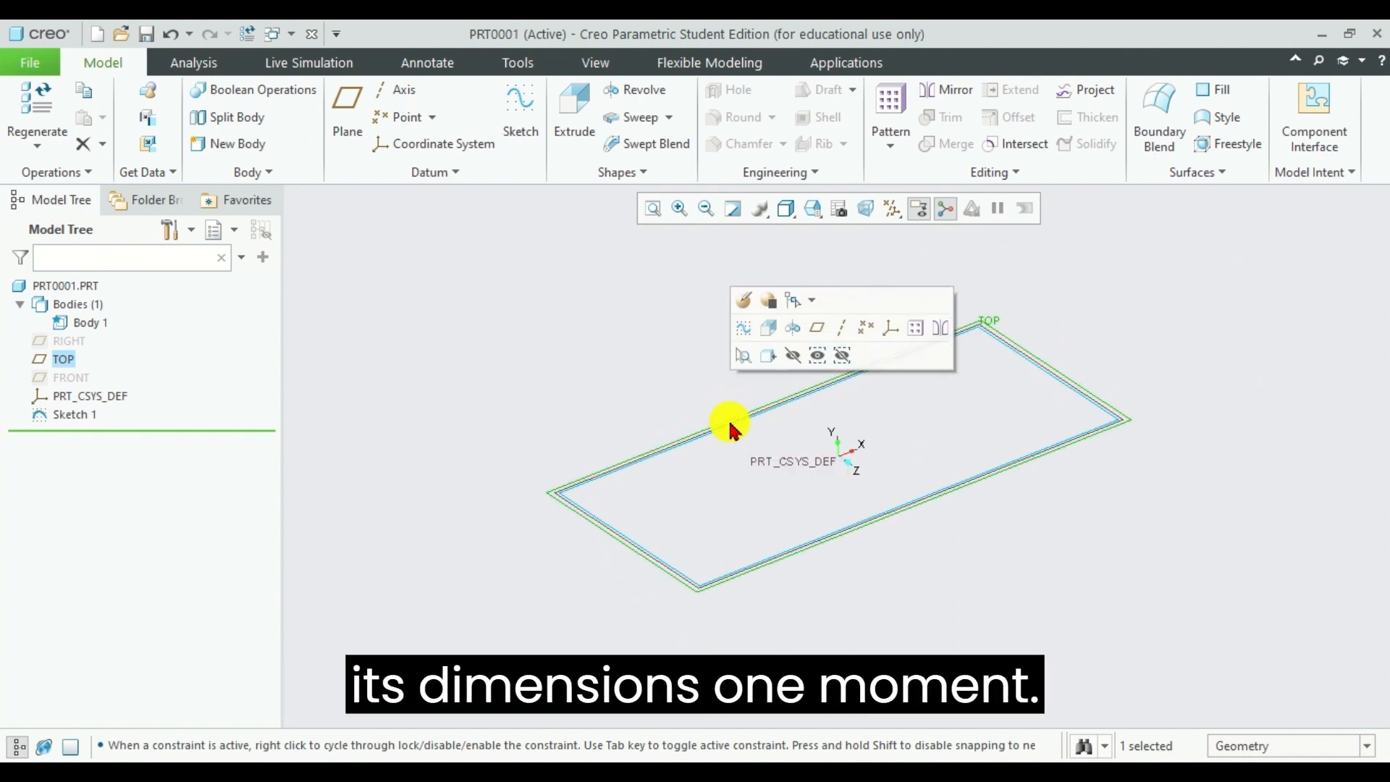
{"action": "double_click", "coordinate": [715, 428]}
{"action": "left_click", "coordinate": [61, 422]}
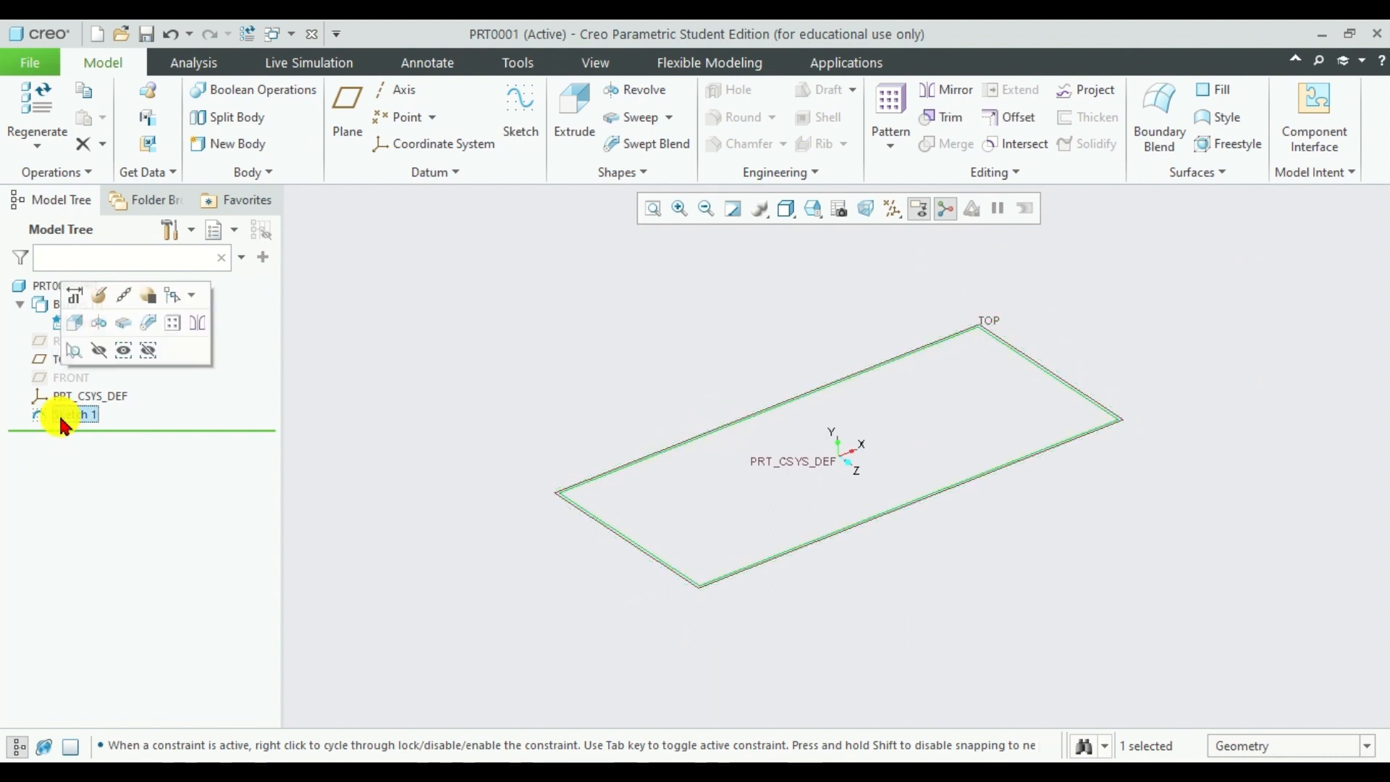
{"action": "left_click", "coordinate": [660, 458]}
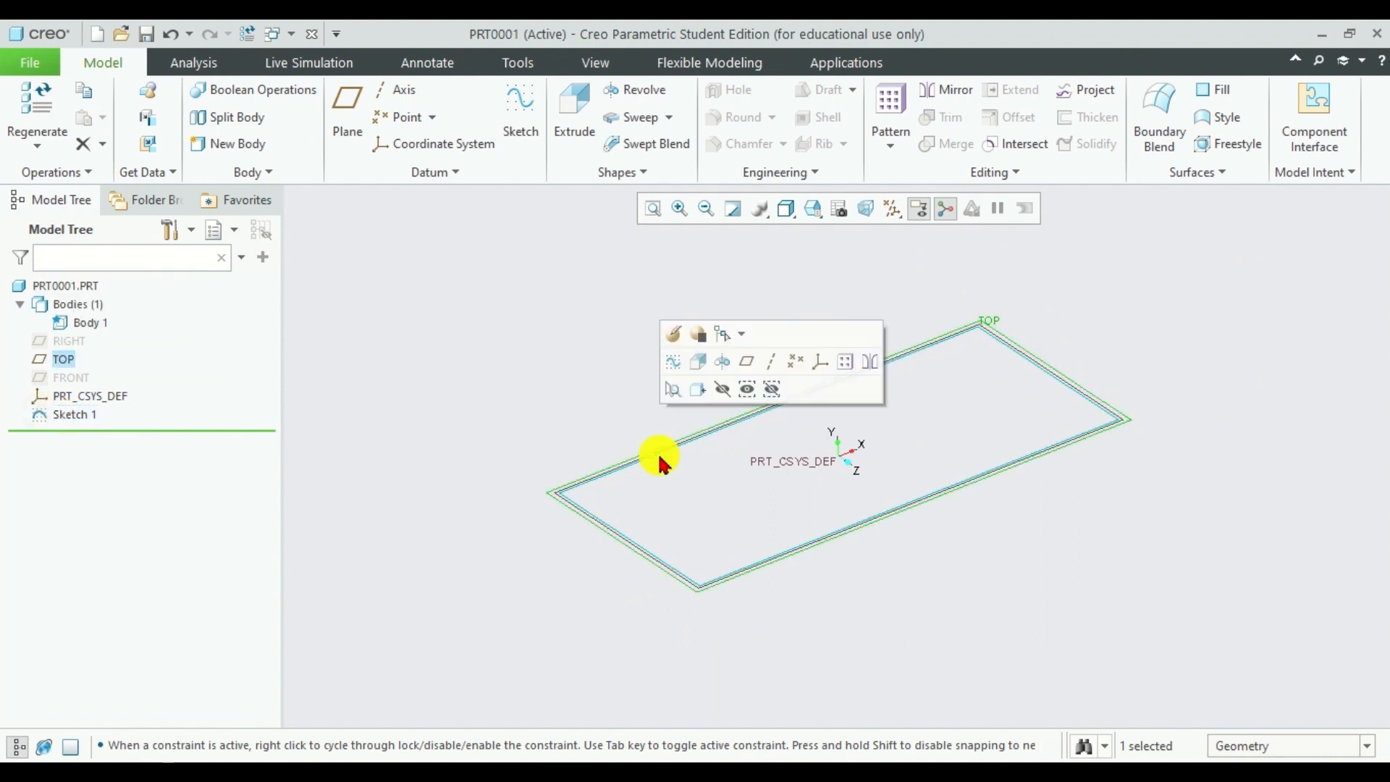
{"action": "left_click", "coordinate": [662, 454]}
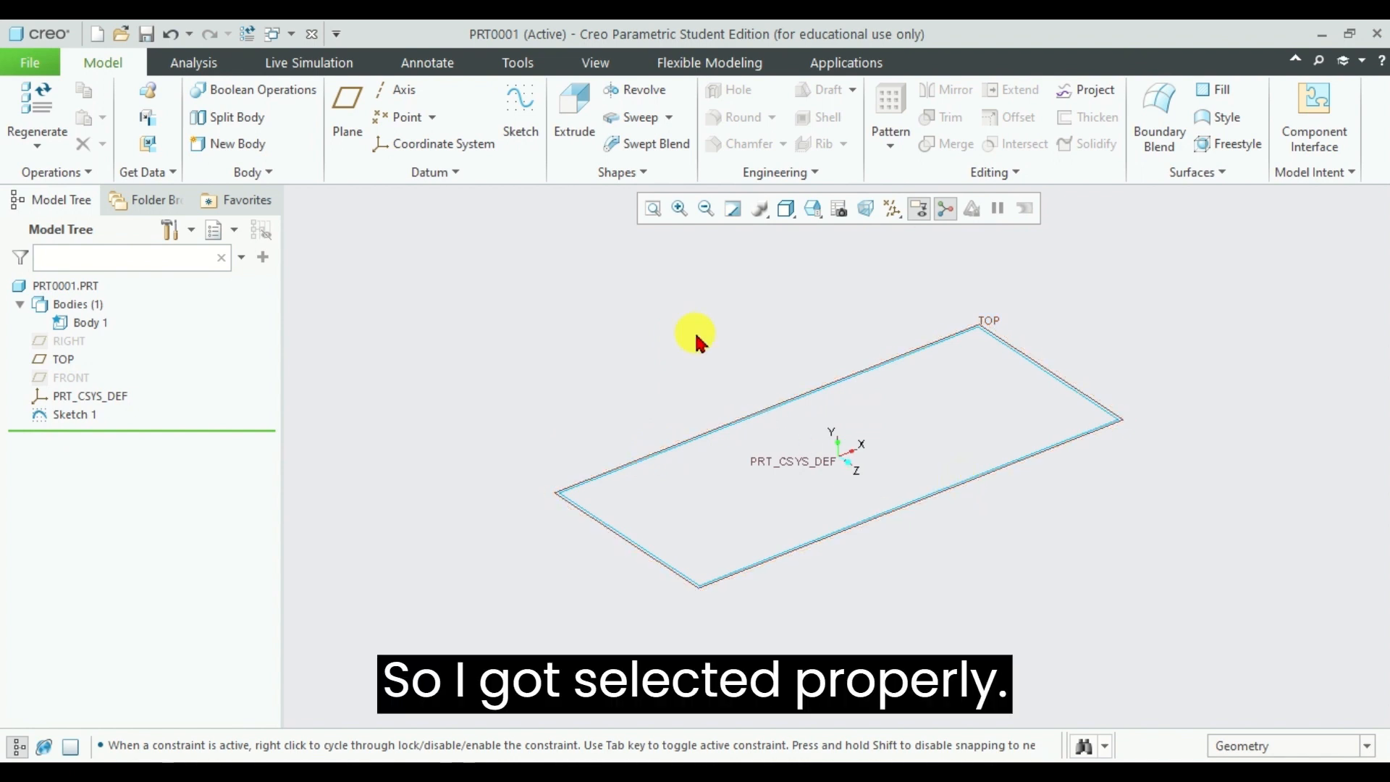
{"action": "left_click_drag", "start_coordinate": [695, 335], "coordinate": [1045, 667]}
{"action": "left_click", "coordinate": [710, 444]}
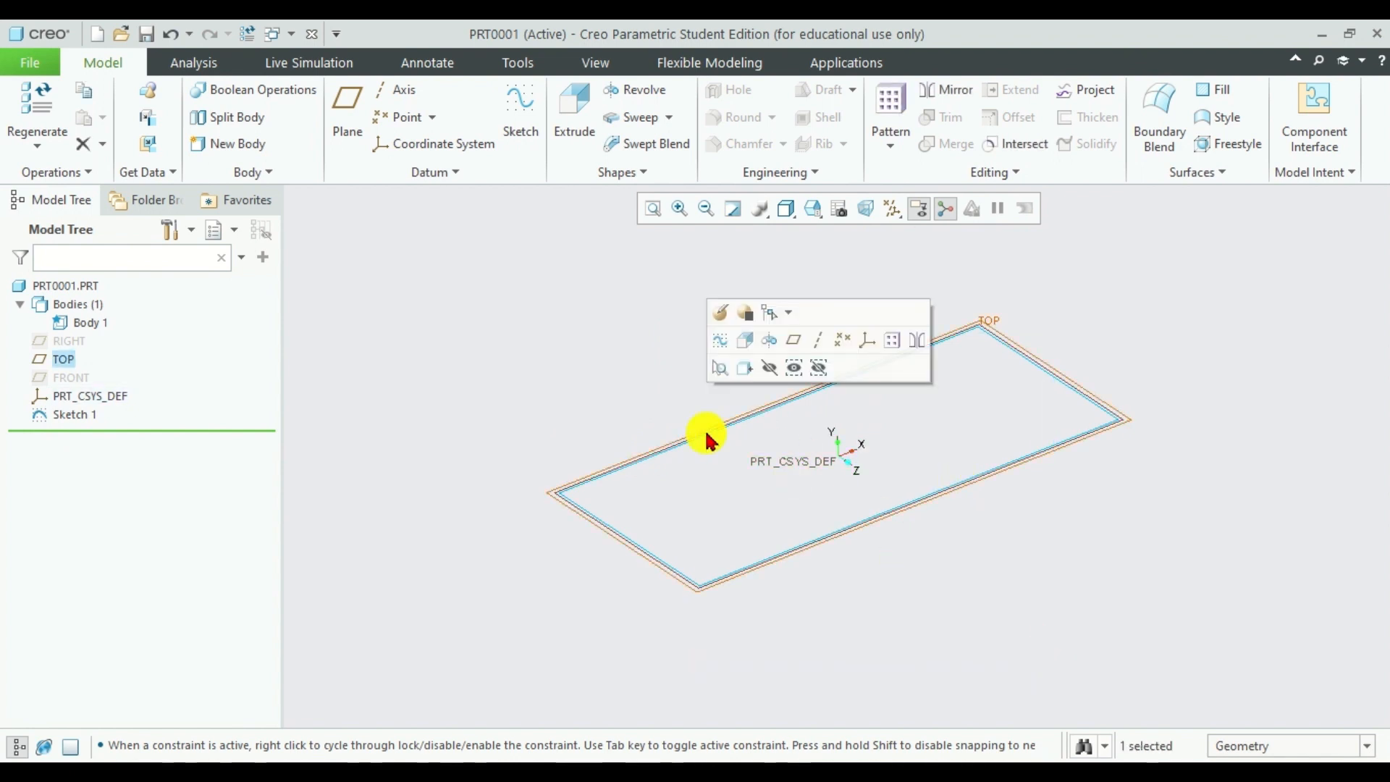
{"action": "left_click", "coordinate": [722, 313]}
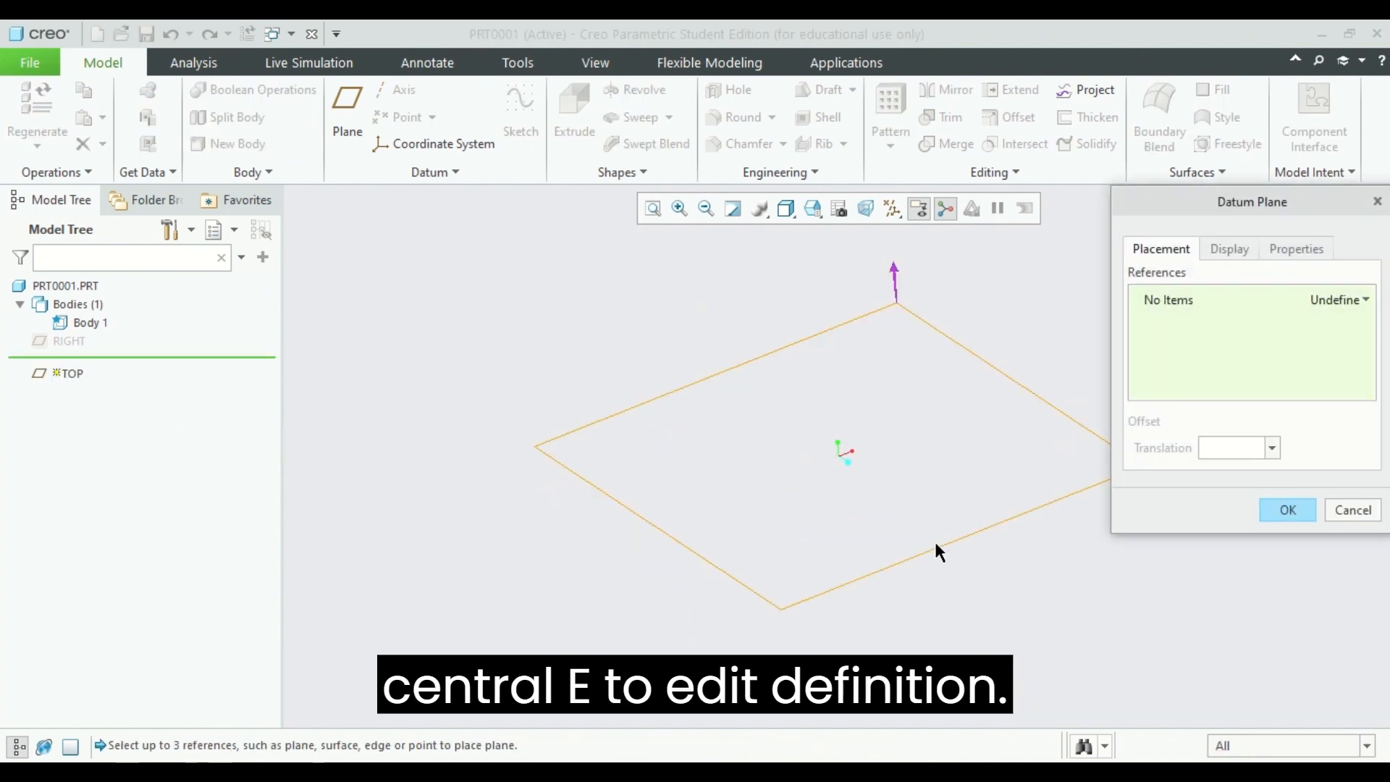
{"action": "middle_click_drag", "start_coordinate": [1035, 338], "coordinate": [1061, 304]}
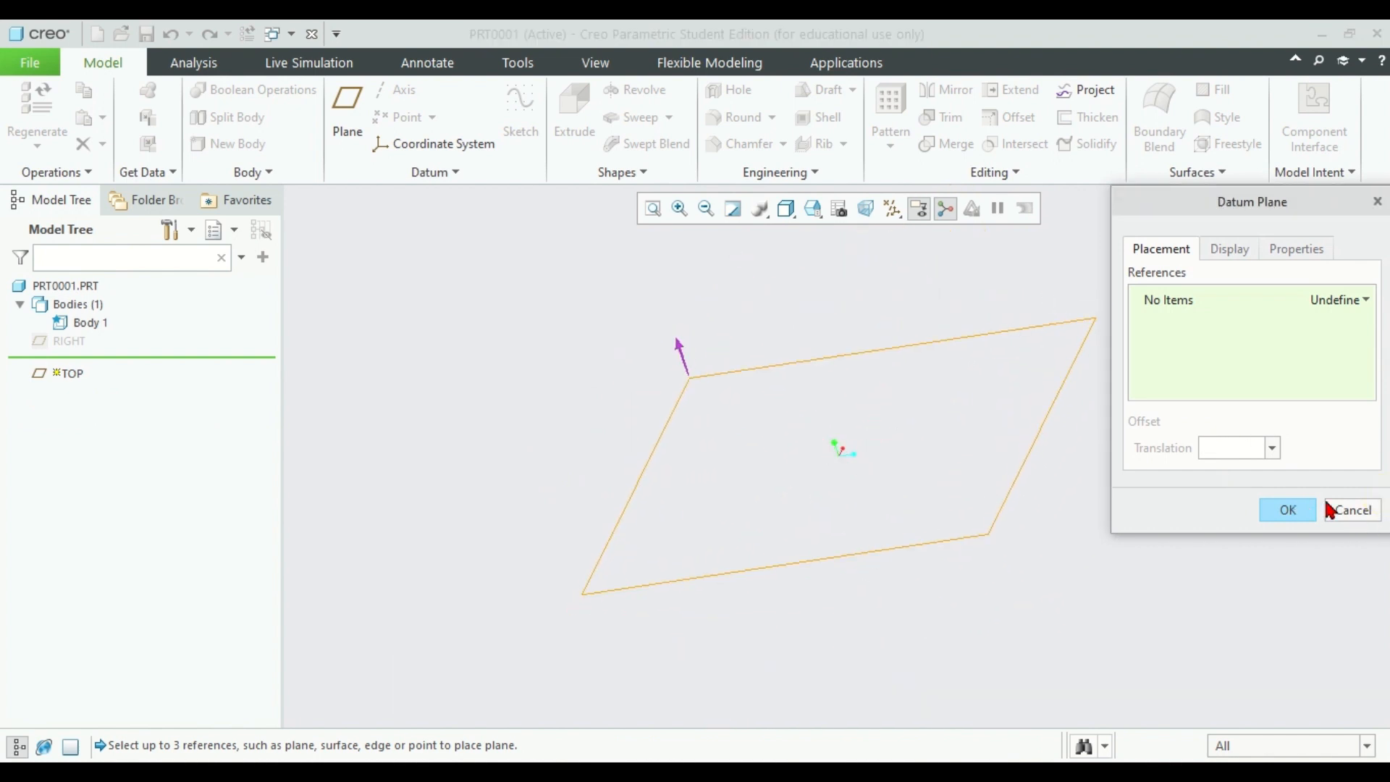
{"action": "left_click", "coordinate": [1349, 512]}
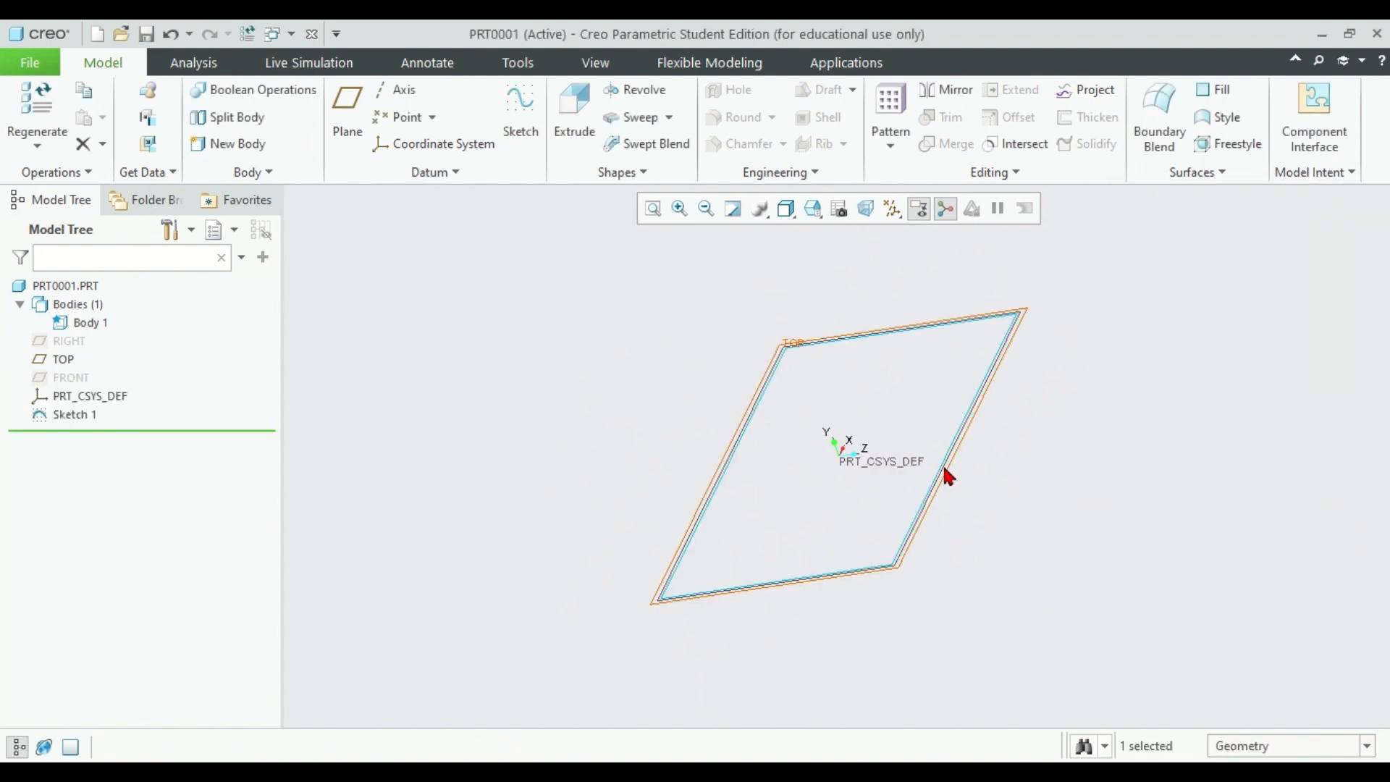
Step: Display the dimensions of the sketched rectangle in the model and refit the view
{"action": "scroll", "coordinate": [949, 476], "scroll_direction": "down", "scroll_amount": 3}
{"action": "scroll", "coordinate": [945, 474], "scroll_direction": "up", "scroll_amount": 8}
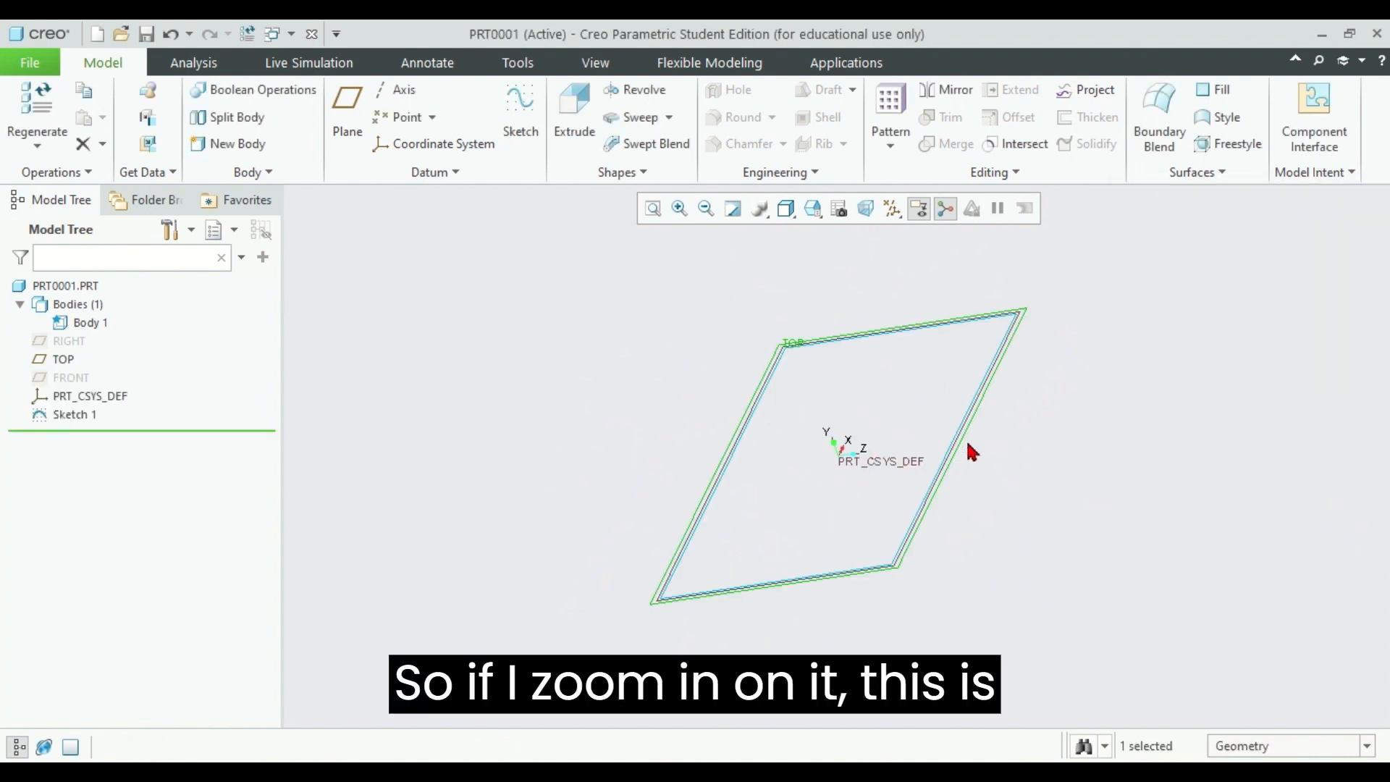
{"action": "left_click", "coordinate": [944, 475]}
{"action": "left_click", "coordinate": [943, 476]}
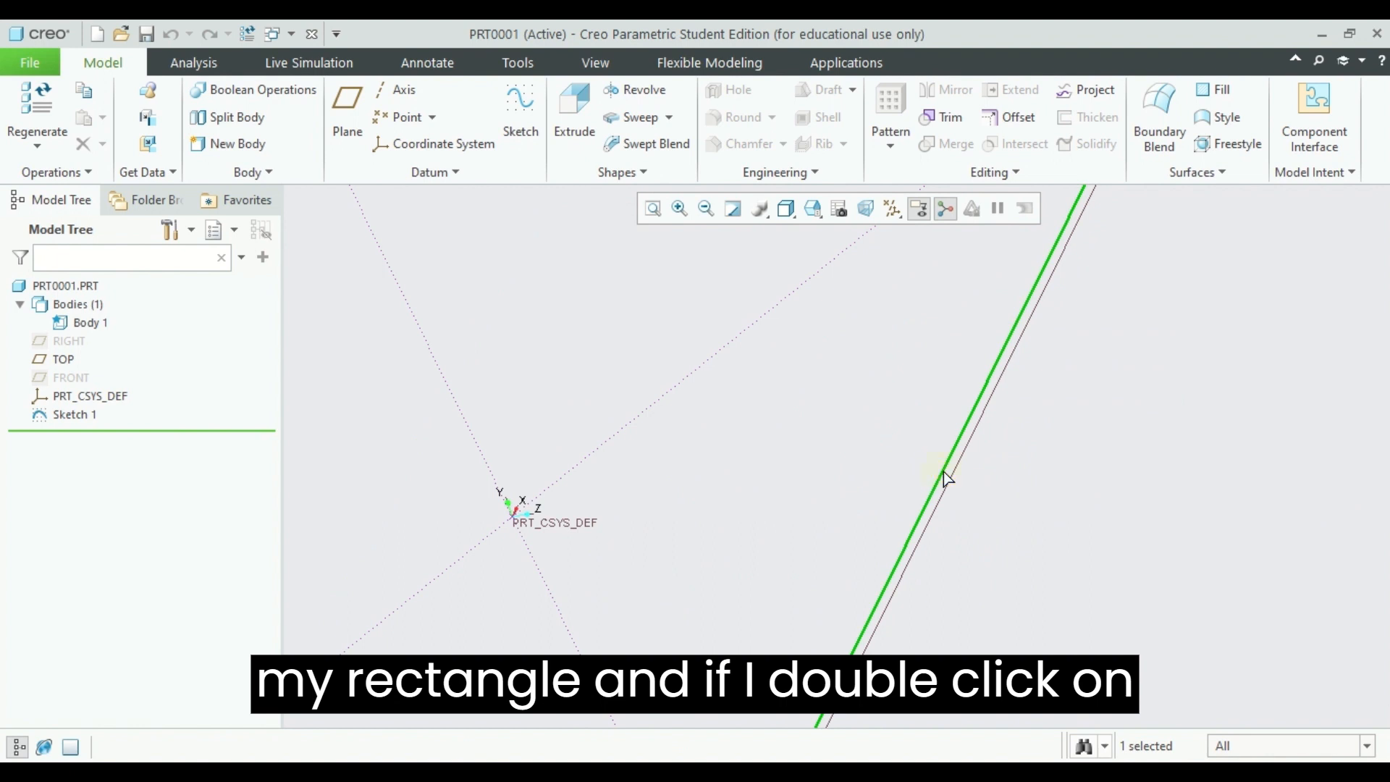
{"action": "scroll", "coordinate": [908, 354], "scroll_direction": "up", "scroll_amount": 5}
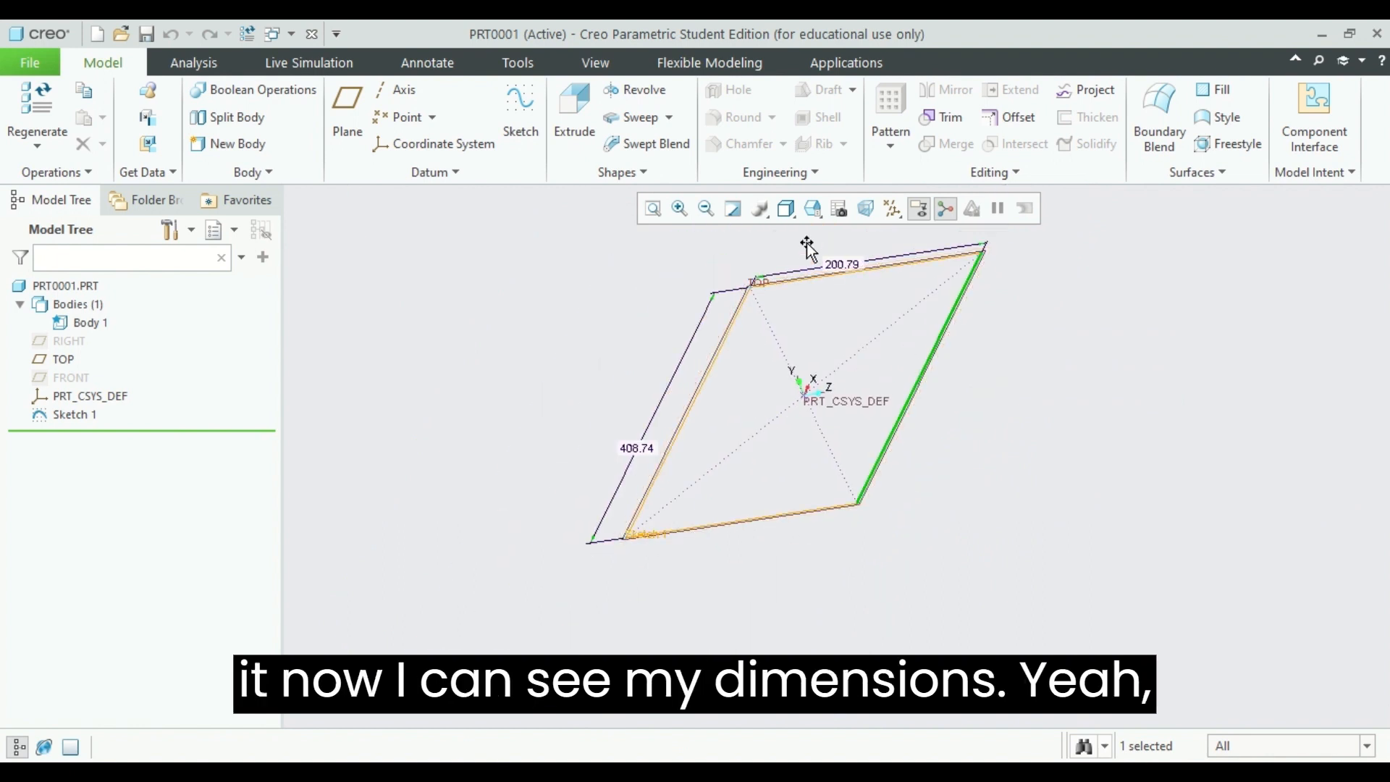
{"action": "mouse_move", "coordinate": [606, 324]}
{"action": "middle_mouse_down"}
{"action": "mouse_move", "coordinate": [624, 319]}
{"action": "mouse_move", "coordinate": [596, 319]}
{"action": "mouse_move", "coordinate": [597, 295]}
{"action": "mouse_move", "coordinate": [667, 248]}
{"action": "middle_mouse_up"}
{"action": "left_click", "coordinate": [653, 208]}
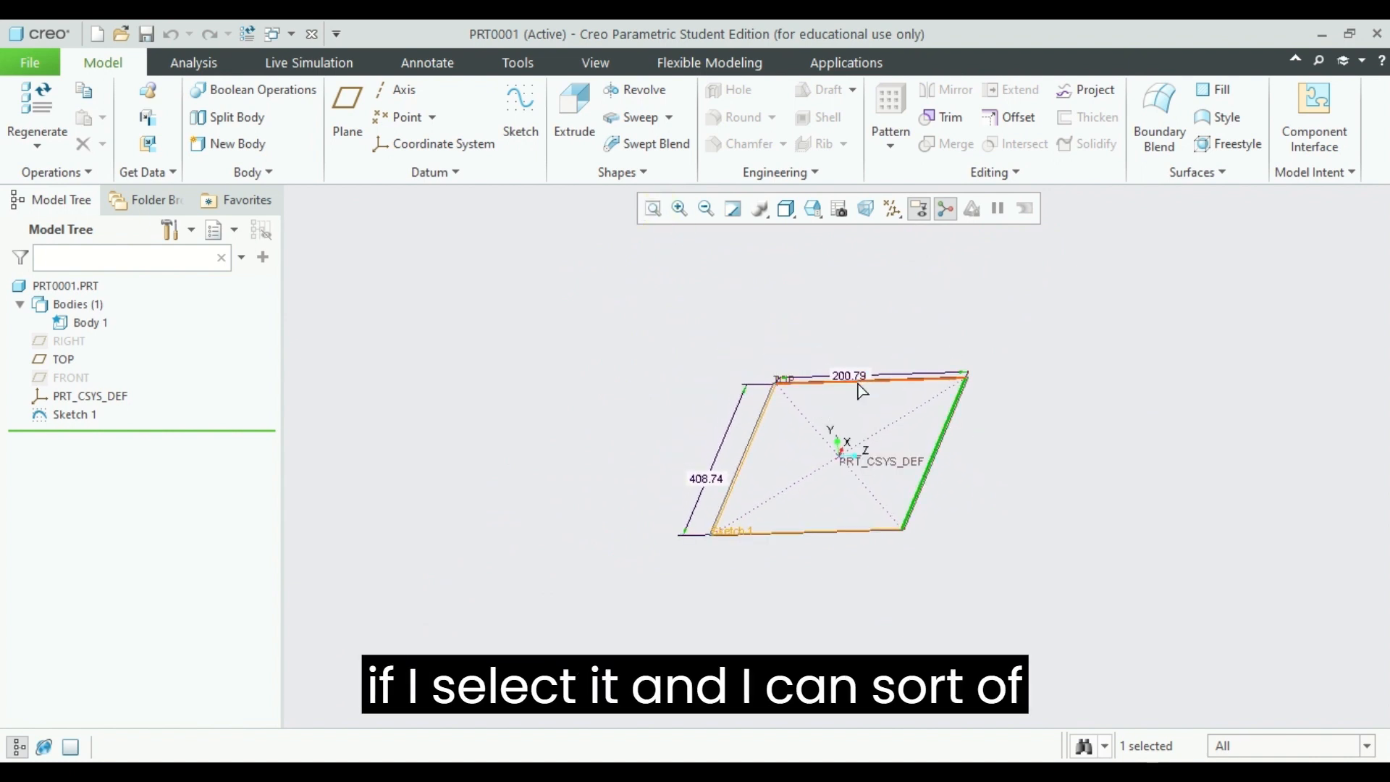
Step: Stretch the rectangle freehand about its center to roughly 683 by 301 by moving one short and one long edge outward
{"action": "mouse_move", "coordinate": [860, 376]}
{"action": "left_mouse_down"}
{"action": "mouse_move", "coordinate": [919, 285]}
{"action": "mouse_move", "coordinate": [845, 438]}
{"action": "mouse_move", "coordinate": [911, 328]}
{"action": "left_mouse_up"}
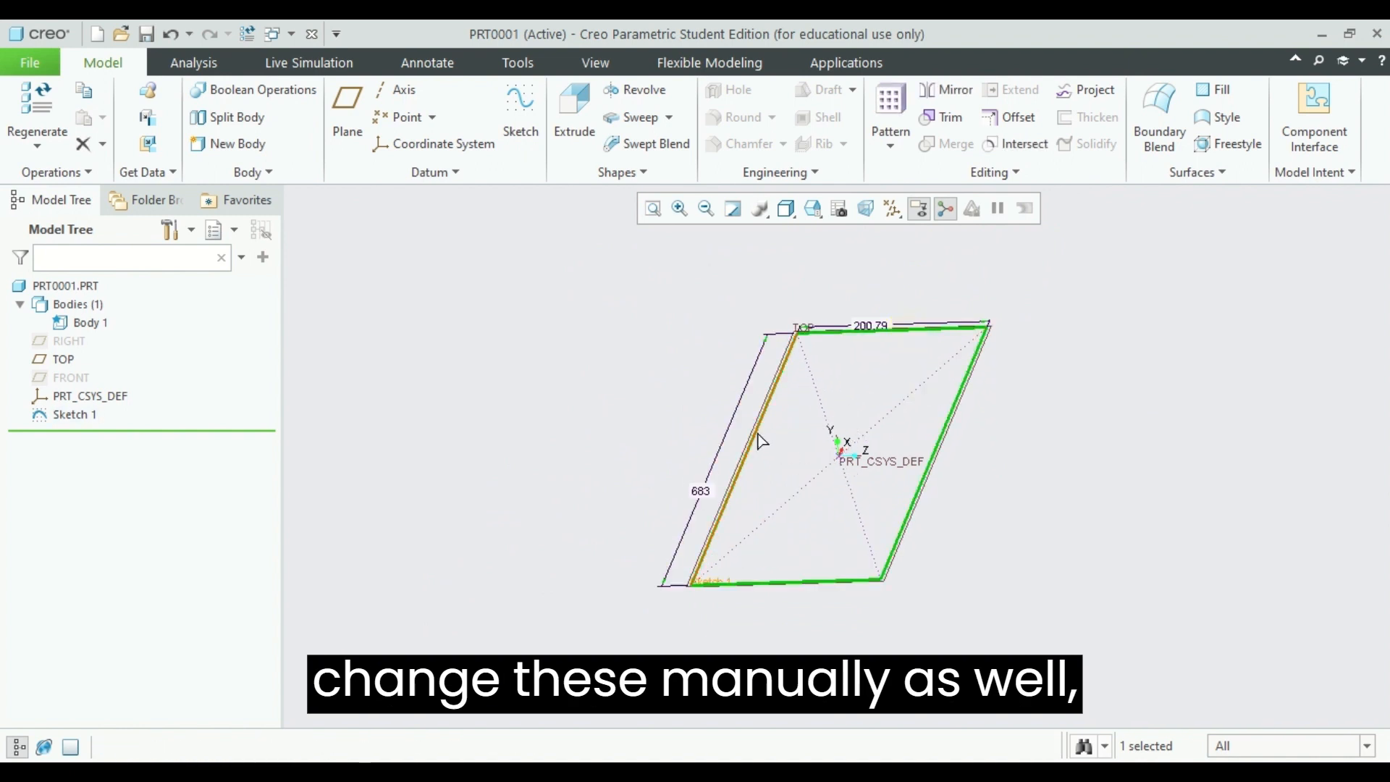
{"action": "mouse_move", "coordinate": [756, 434]}
{"action": "left_mouse_down"}
{"action": "mouse_move", "coordinate": [809, 440]}
{"action": "mouse_move", "coordinate": [675, 403]}
{"action": "mouse_move", "coordinate": [716, 410]}
{"action": "left_mouse_up"}
Step: Set the dimension of the rectangle's shorter side to 300 mm in the dimension properties
{"action": "left_click", "coordinate": [859, 325]}
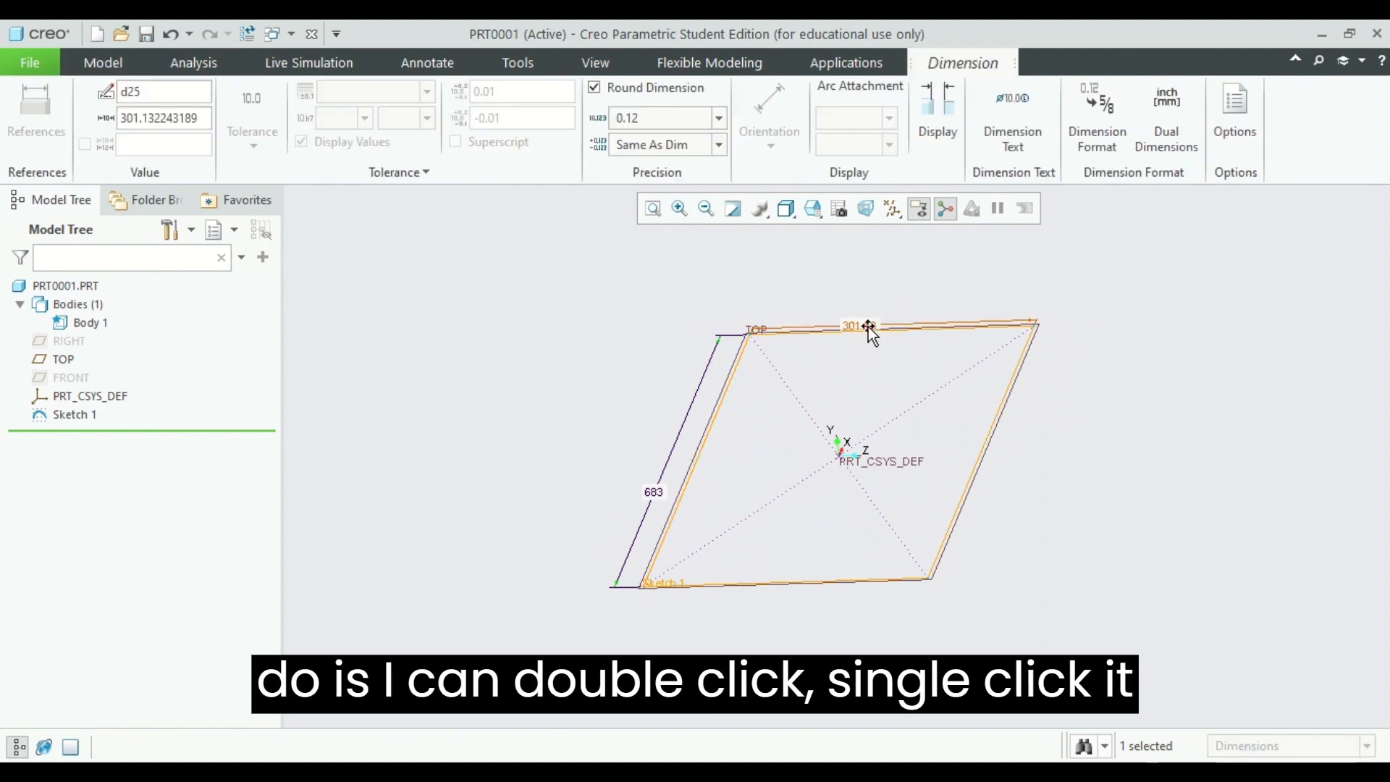
{"action": "left_click", "coordinate": [180, 120]}
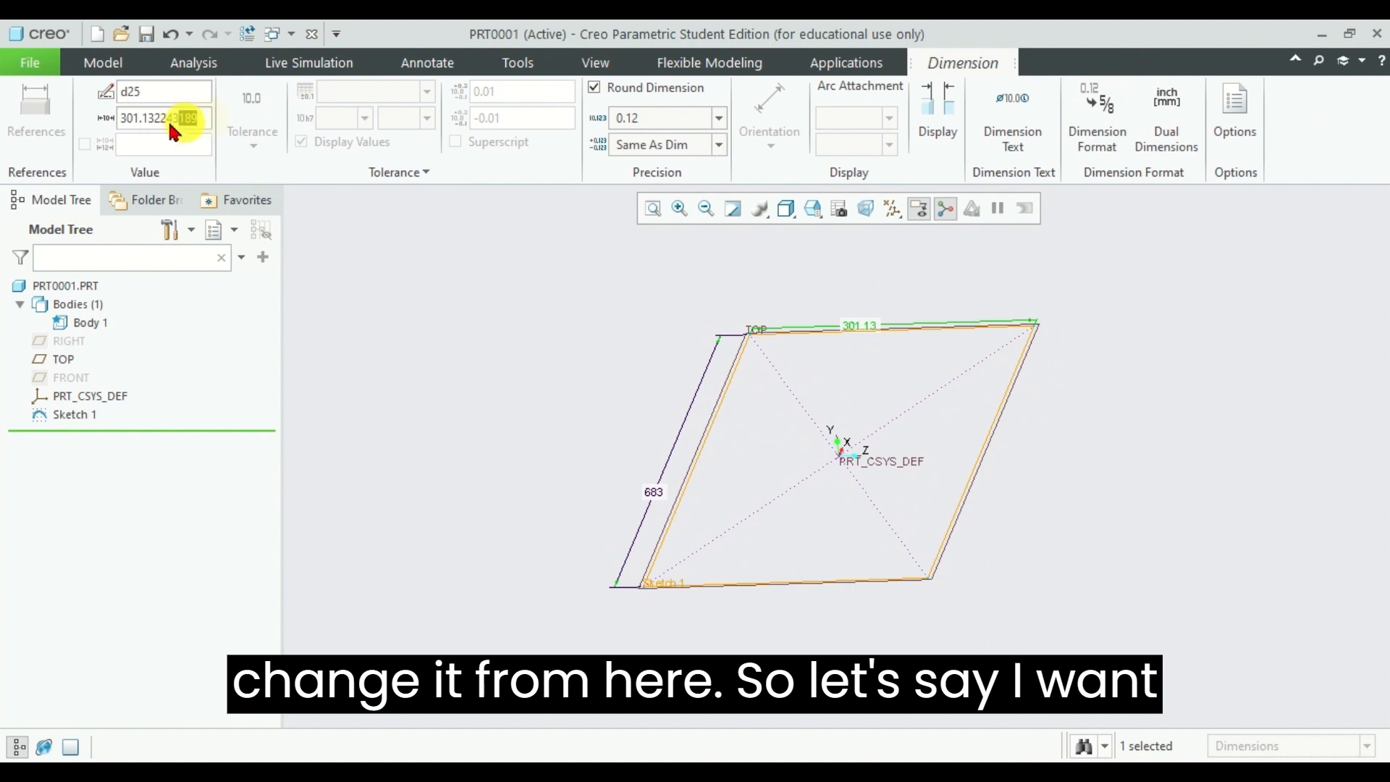
{"action": "left_click_drag", "start_coordinate": [168, 119], "coordinate": [84, 129]}
{"action": "type", "text": "300"}
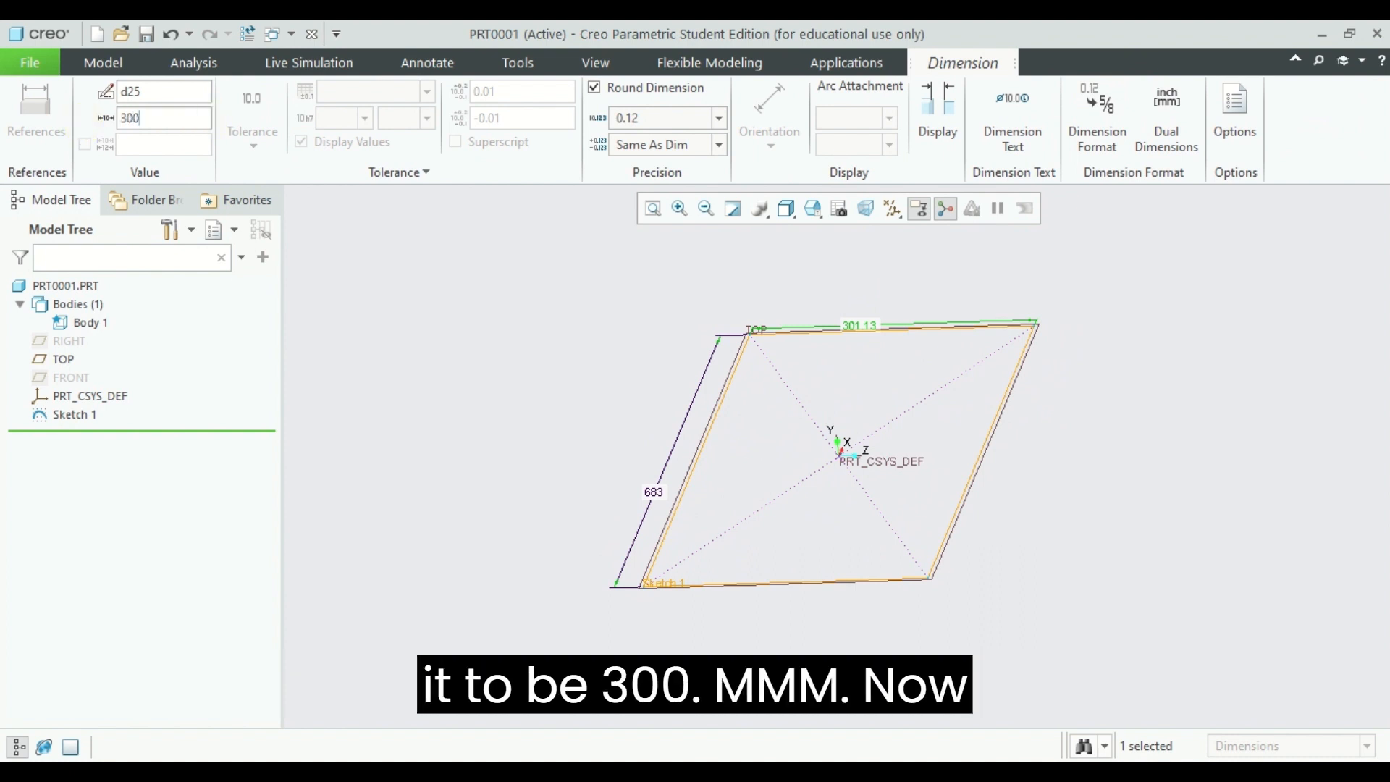
{"action": "key", "text": "Return"}
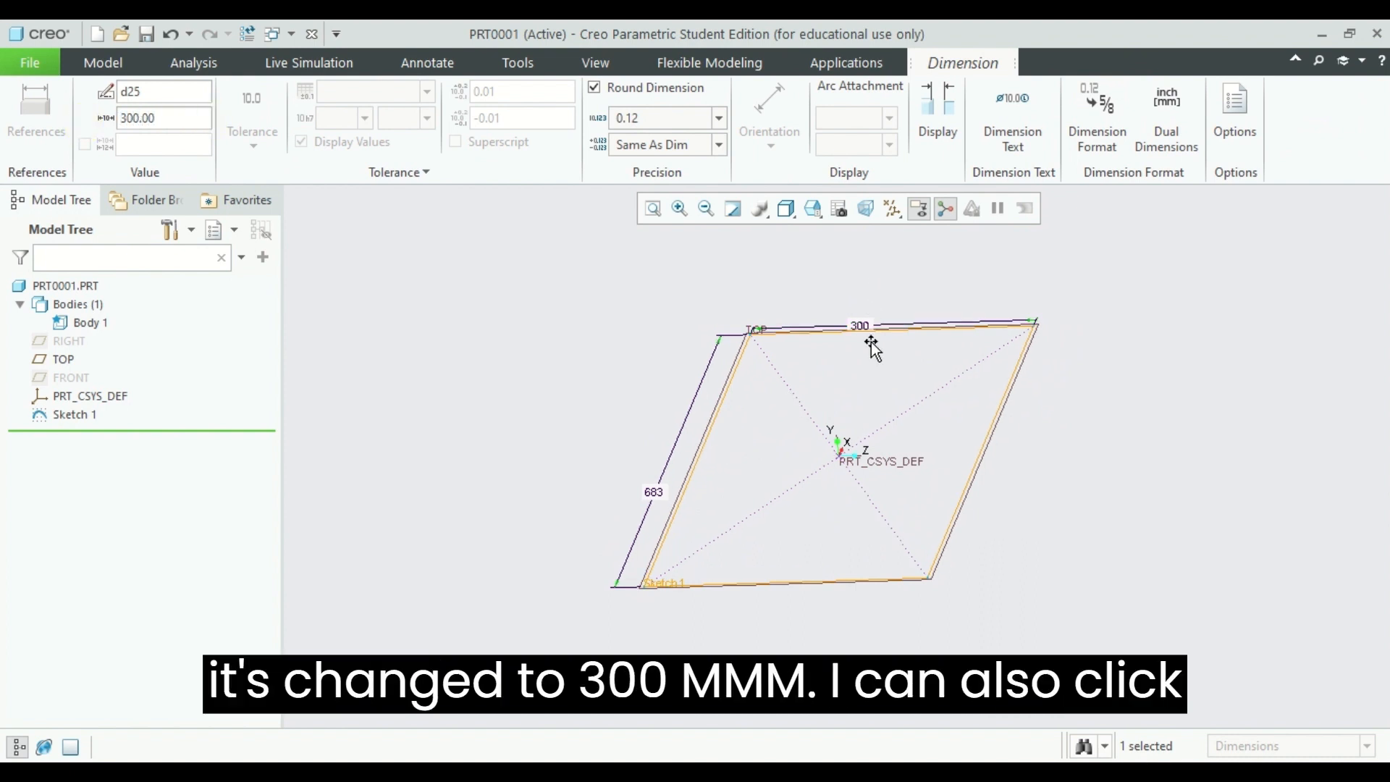
Step: Set the rectangle's shorter side to 250 mm directly on the dimension in the model
{"action": "double_click", "coordinate": [859, 325]}
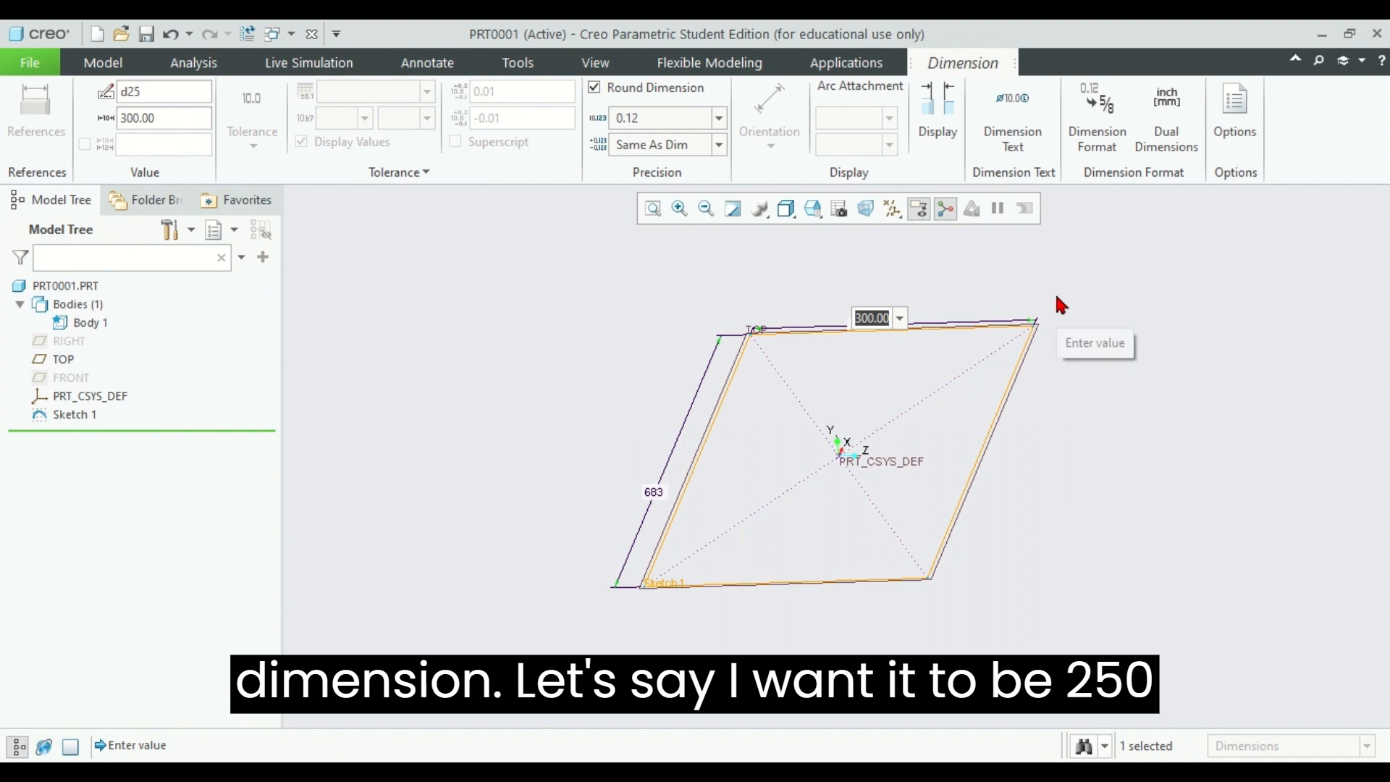
{"action": "type", "text": "250"}
{"action": "key", "text": "Return"}
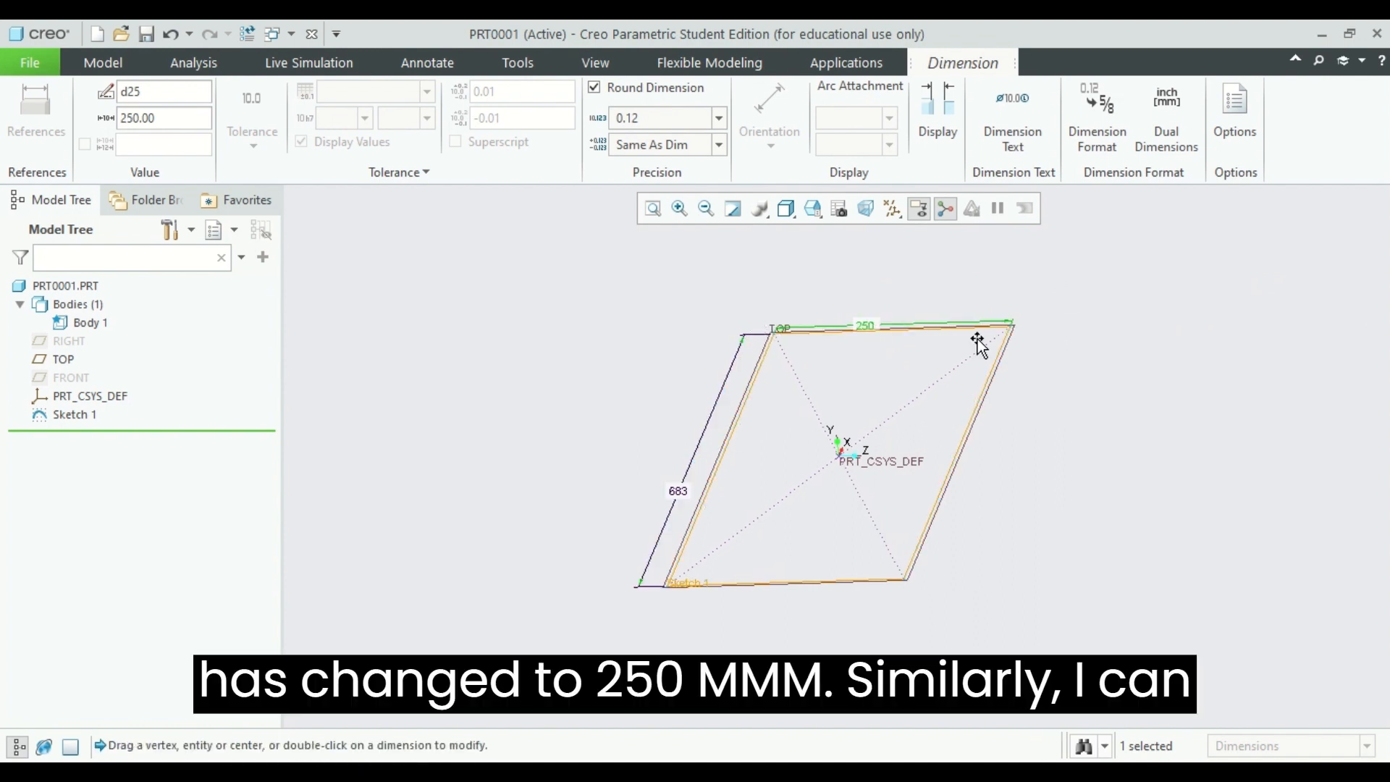
Step: Set the rectangle's longer side to 500 mm, then finish dimension editing and deselect the sketch
{"action": "double_click", "coordinate": [680, 493]}
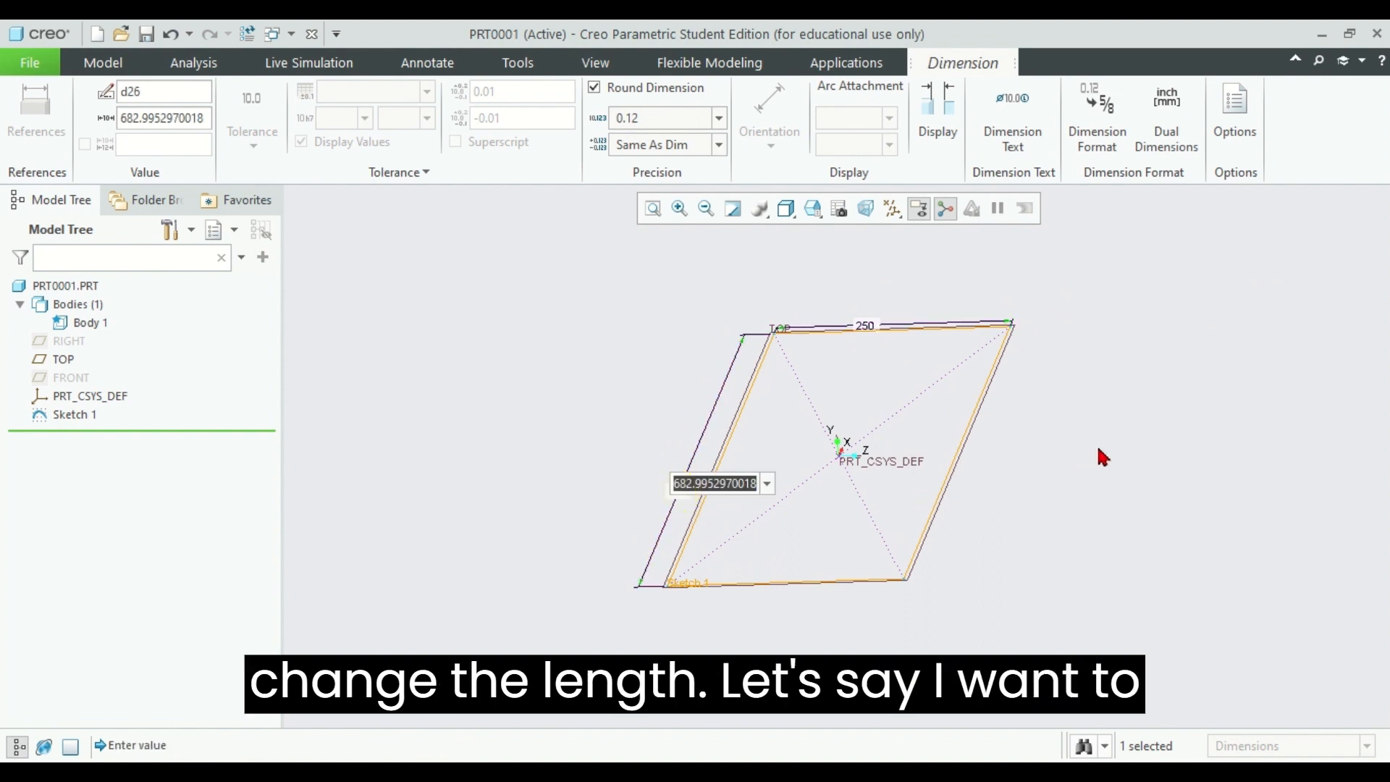
{"action": "type", "text": "500"}
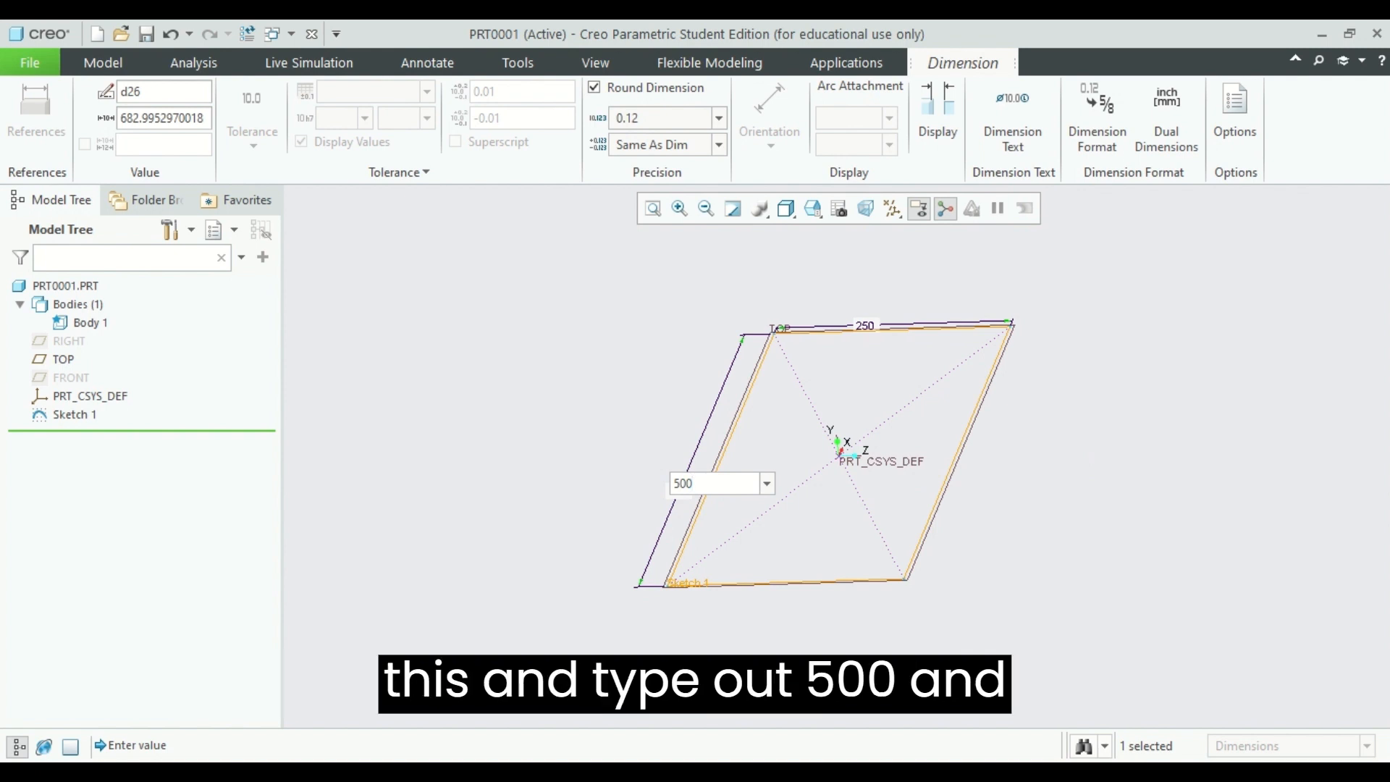
{"action": "key", "text": "Return"}
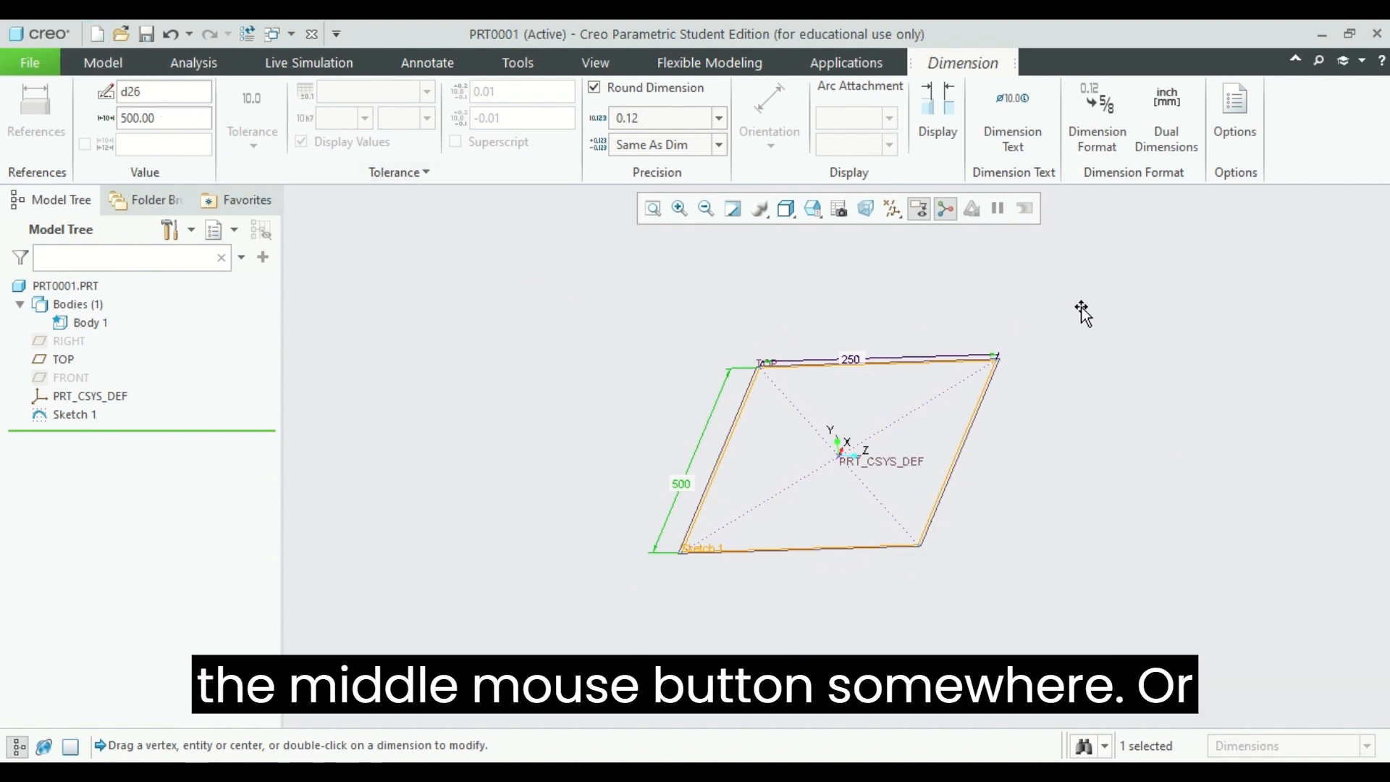
{"action": "middle_click", "coordinate": [1069, 291]}
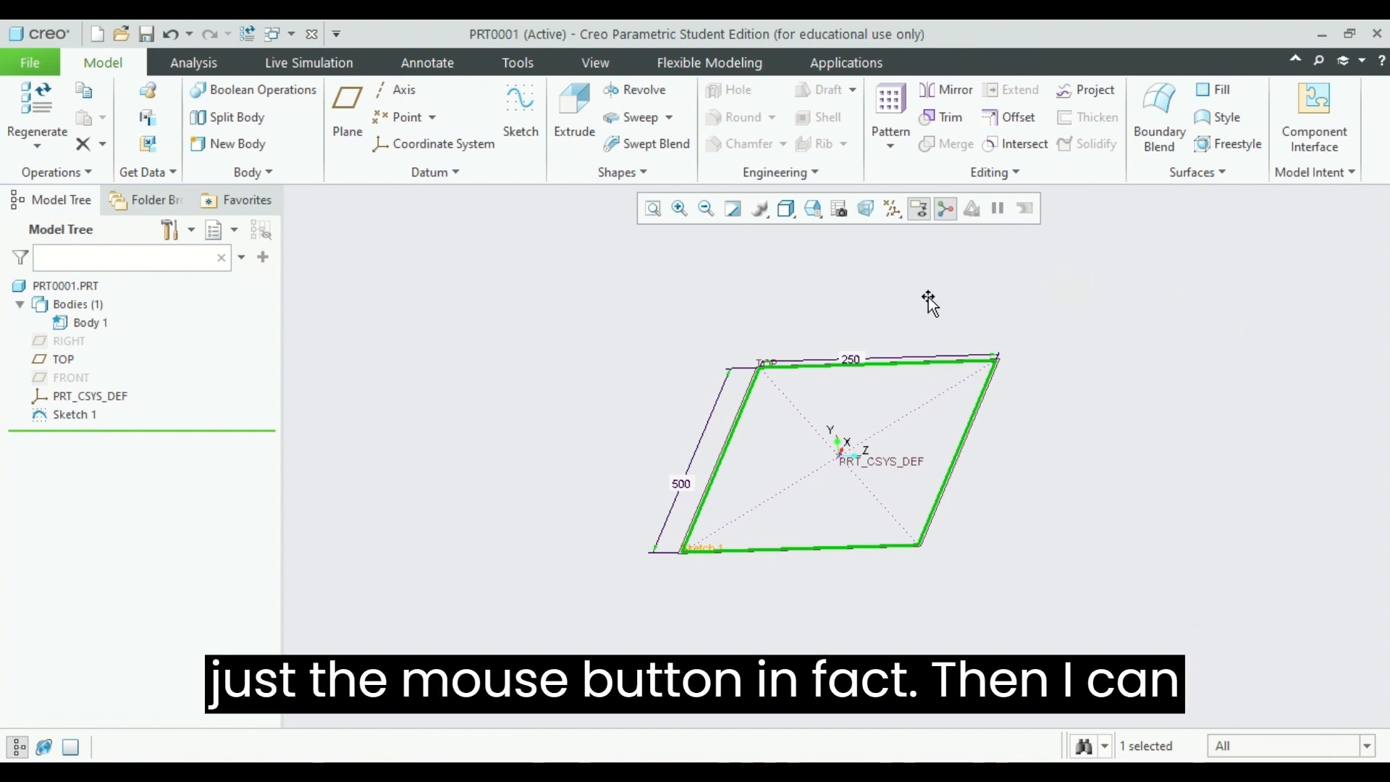
{"action": "mouse_move", "coordinate": [927, 304]}
{"action": "middle_mouse_down"}
{"action": "mouse_move", "coordinate": [983, 297]}
{"action": "mouse_move", "coordinate": [932, 294]}
{"action": "middle_mouse_up"}
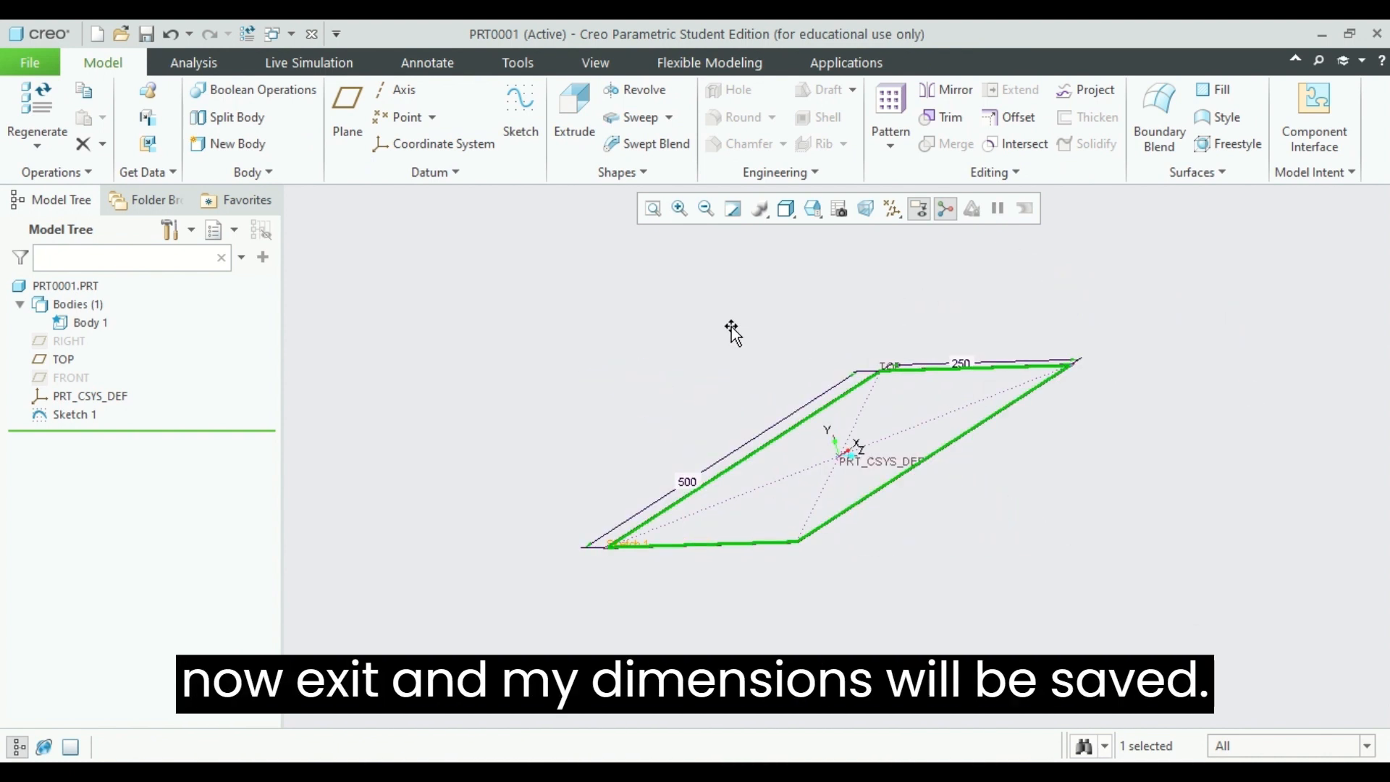
{"action": "mouse_move", "coordinate": [730, 329]}
{"action": "middle_mouse_down"}
{"action": "mouse_move", "coordinate": [788, 307]}
{"action": "mouse_move", "coordinate": [749, 333]}
{"action": "middle_mouse_up"}
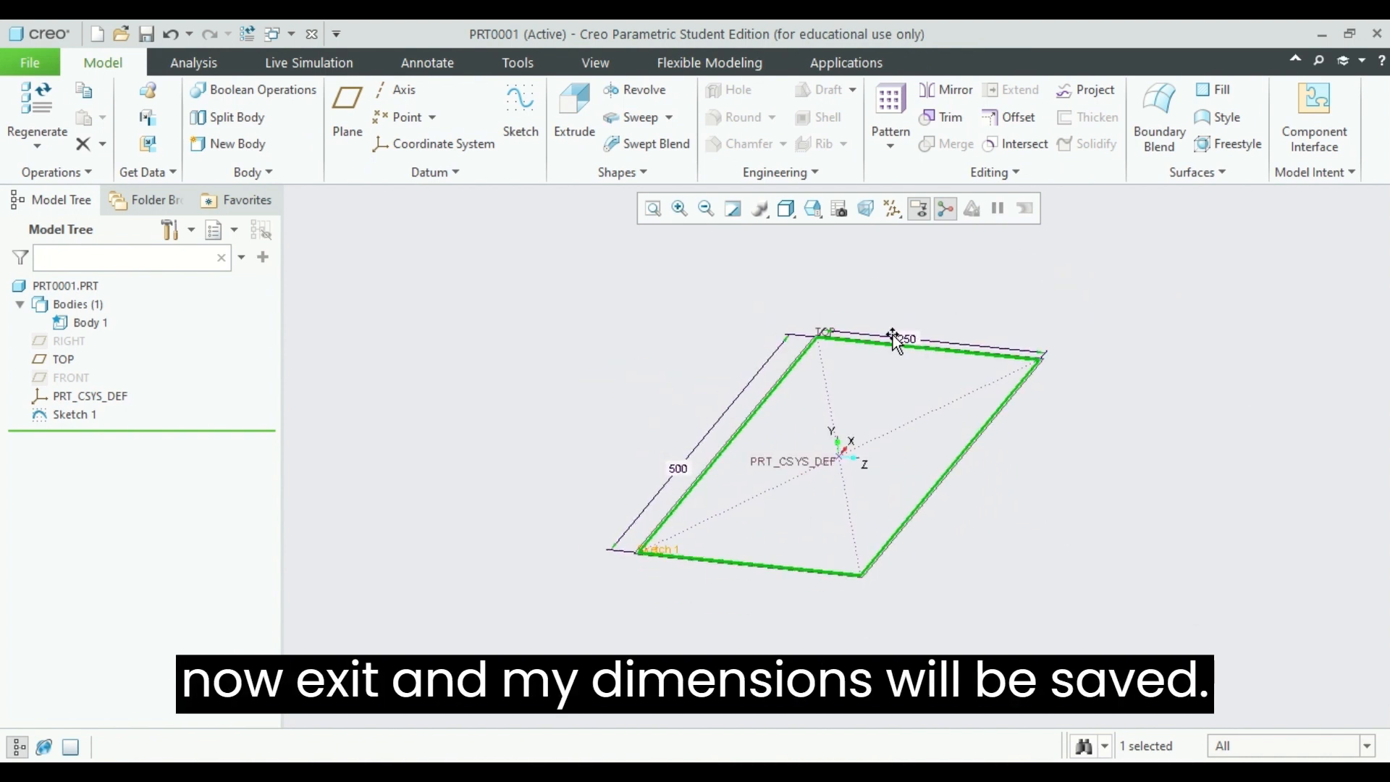
{"action": "left_click", "coordinate": [1156, 295]}
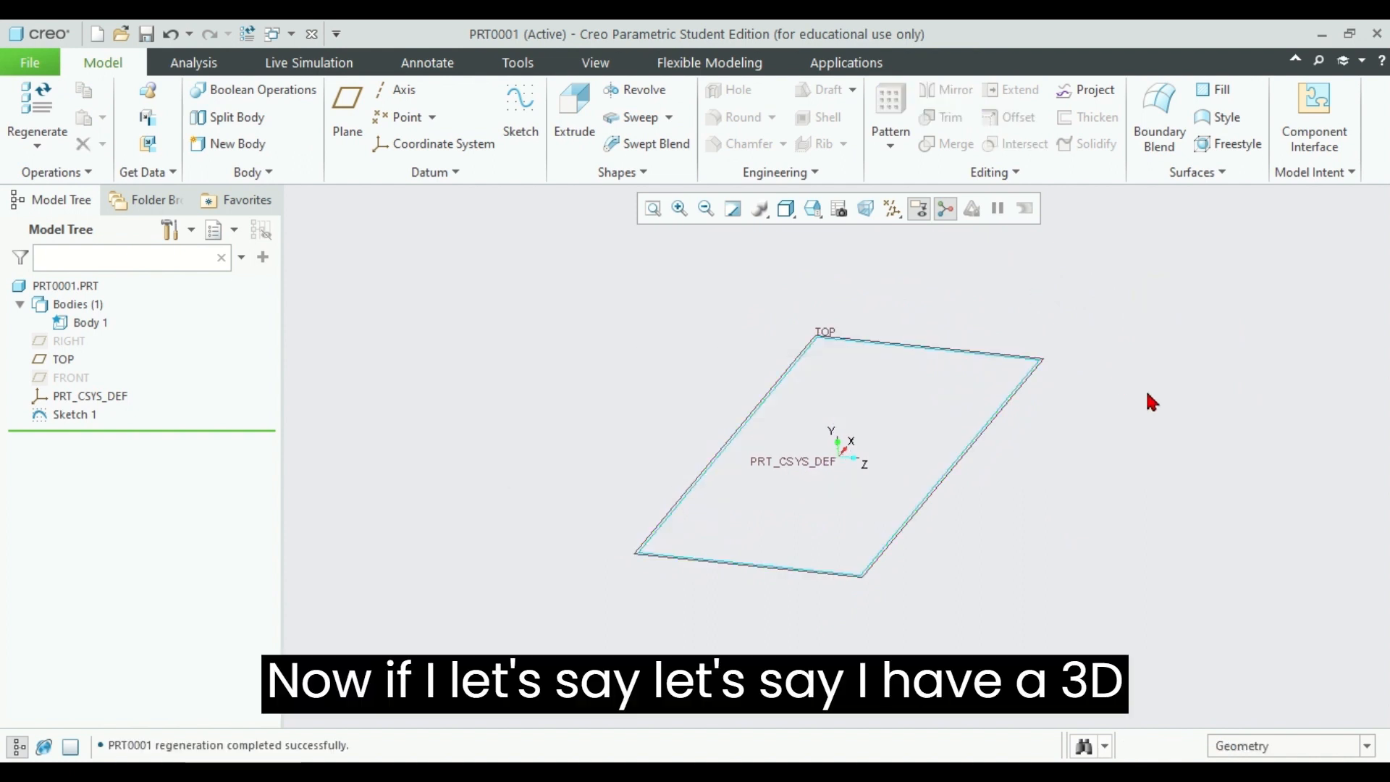
Step: Extrude the rectangle sketch as a solid with a depth of 375 mm
{"action": "middle_click_drag", "start_coordinate": [1148, 398], "coordinate": [1183, 437]}
{"action": "middle_click_drag", "start_coordinate": [1014, 423], "coordinate": [1099, 351]}
{"action": "left_click", "coordinate": [1015, 376]}
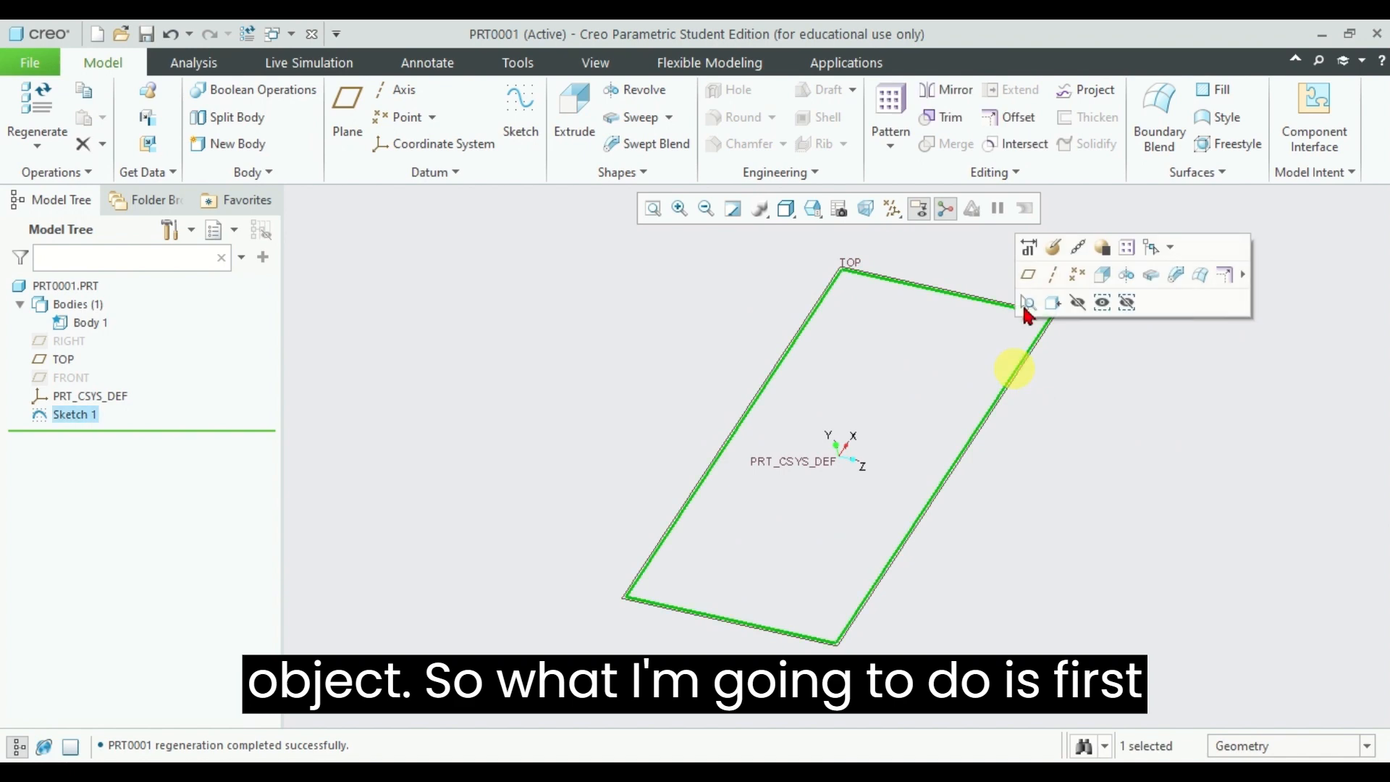
{"action": "left_click", "coordinate": [577, 116]}
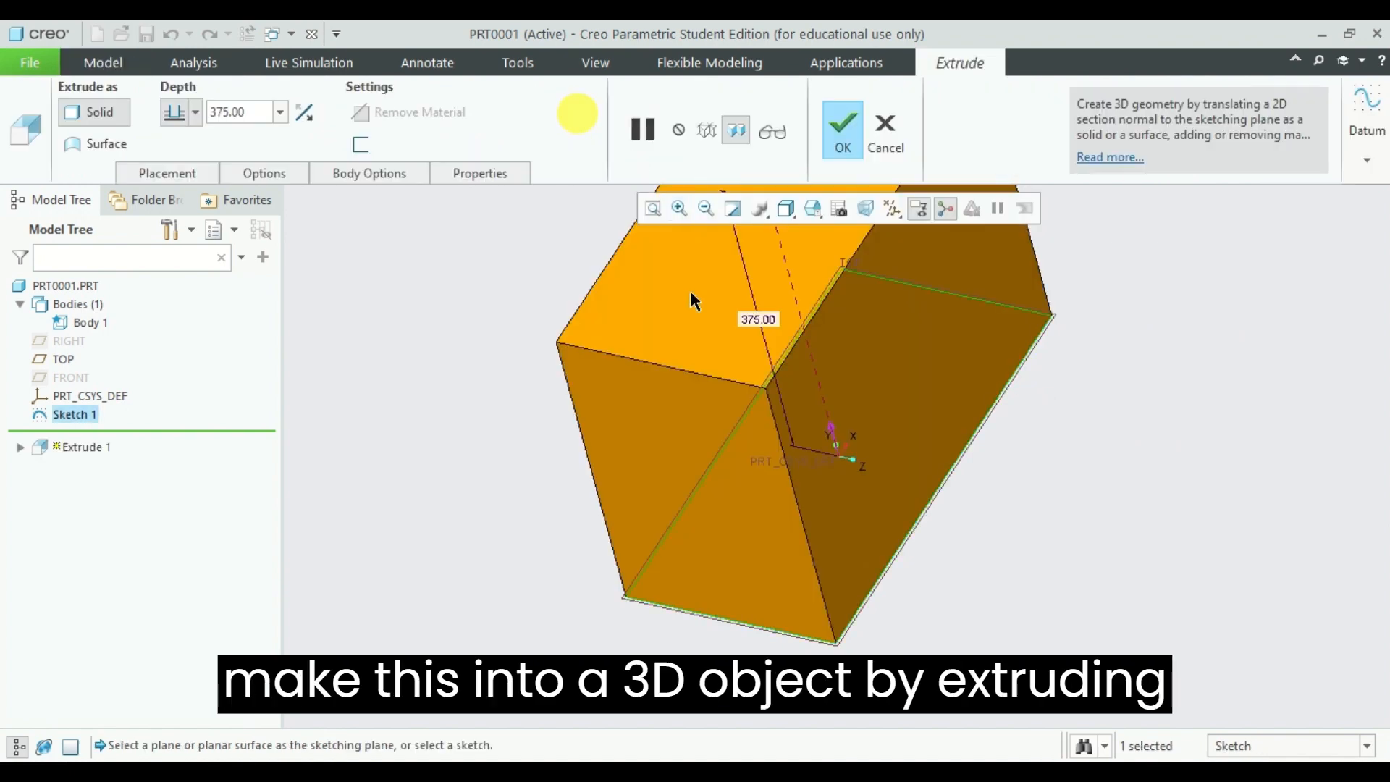
{"action": "left_click", "coordinate": [844, 130]}
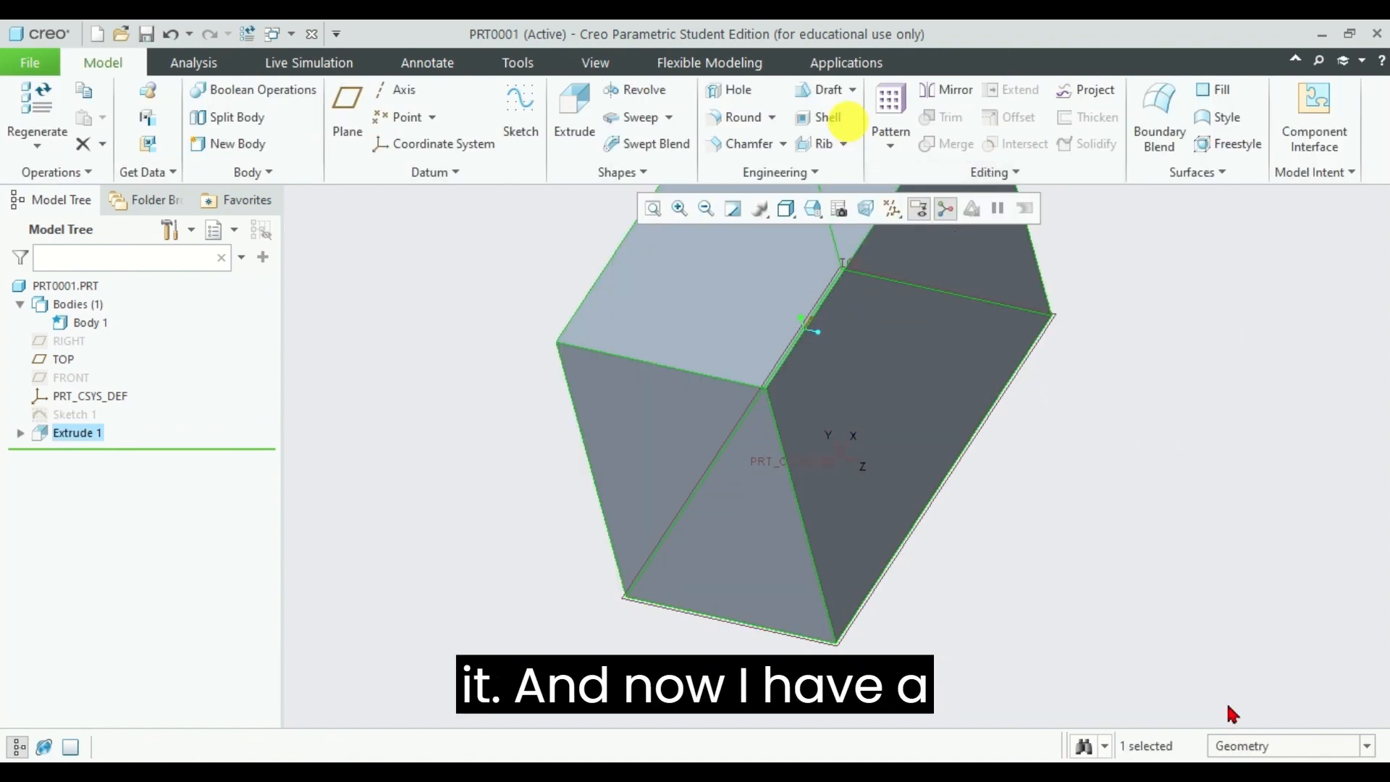
Step: Measure a summary of the cuboid's upper face as displayed, and place the result callout beside the model
{"action": "middle_click_drag", "start_coordinate": [1061, 463], "coordinate": [1065, 401]}
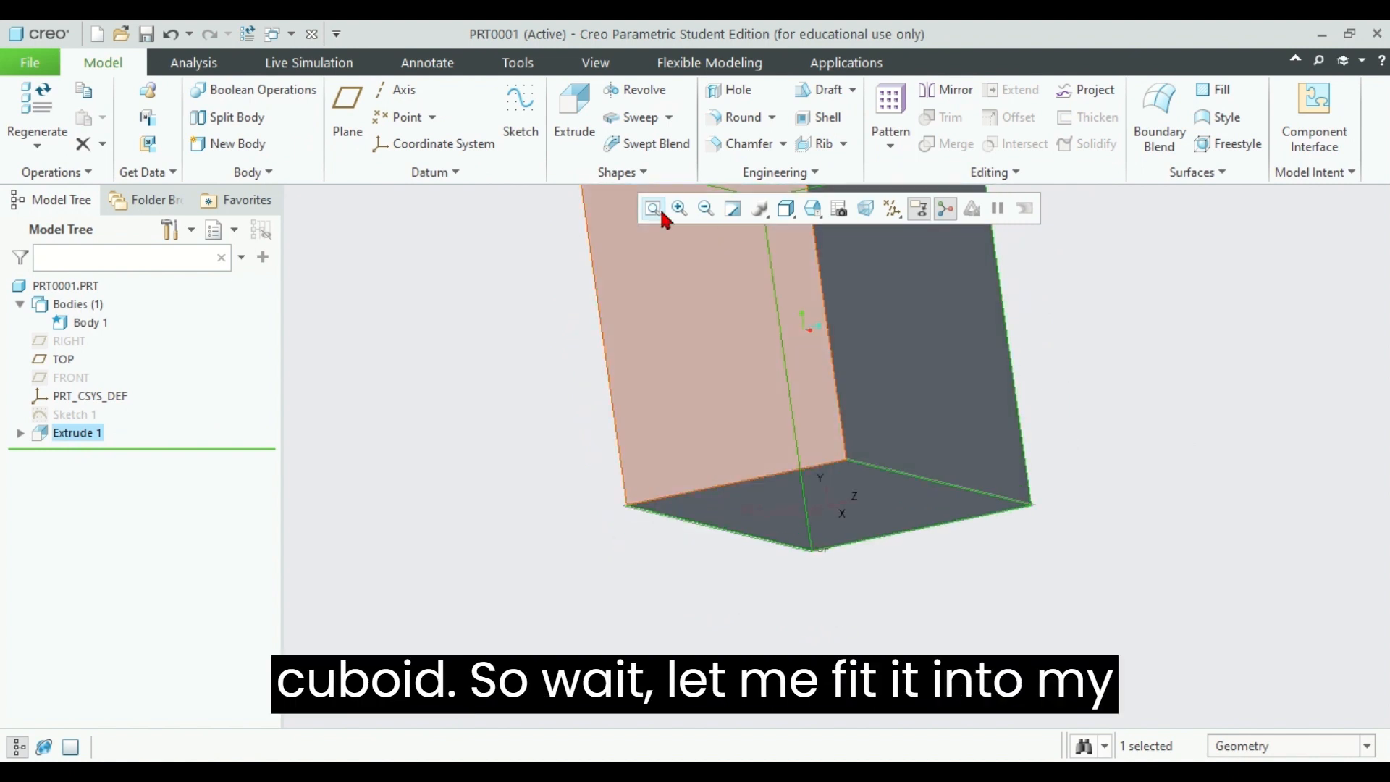
{"action": "left_click", "coordinate": [653, 208]}
{"action": "middle_click_drag", "start_coordinate": [1246, 443], "coordinate": [1111, 289]}
{"action": "middle_click_drag", "start_coordinate": [1269, 410], "coordinate": [1214, 310]}
{"action": "mouse_move", "coordinate": [1262, 459]}
{"action": "middle_mouse_down"}
{"action": "mouse_move", "coordinate": [1232, 453]}
{"action": "mouse_move", "coordinate": [1244, 463]}
{"action": "middle_mouse_up"}
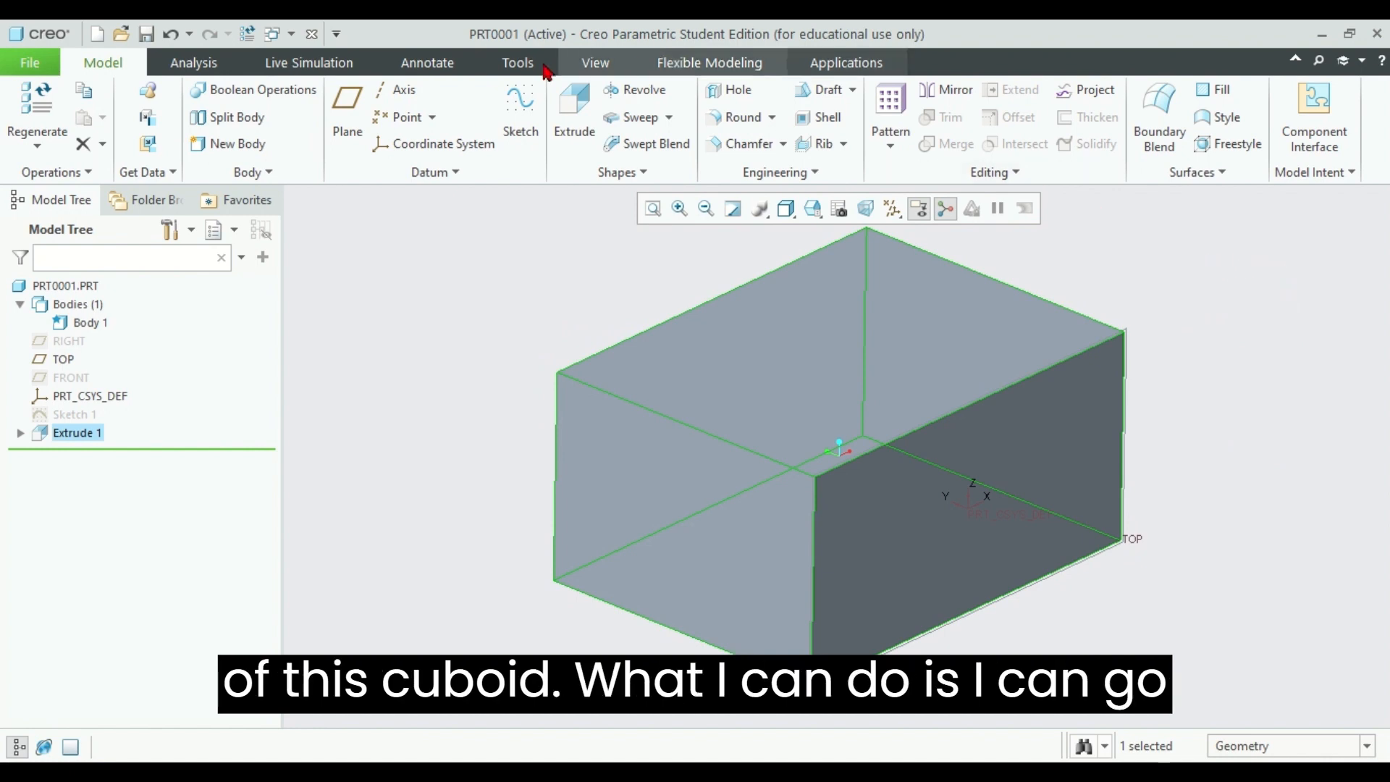
{"action": "left_click", "coordinate": [191, 66]}
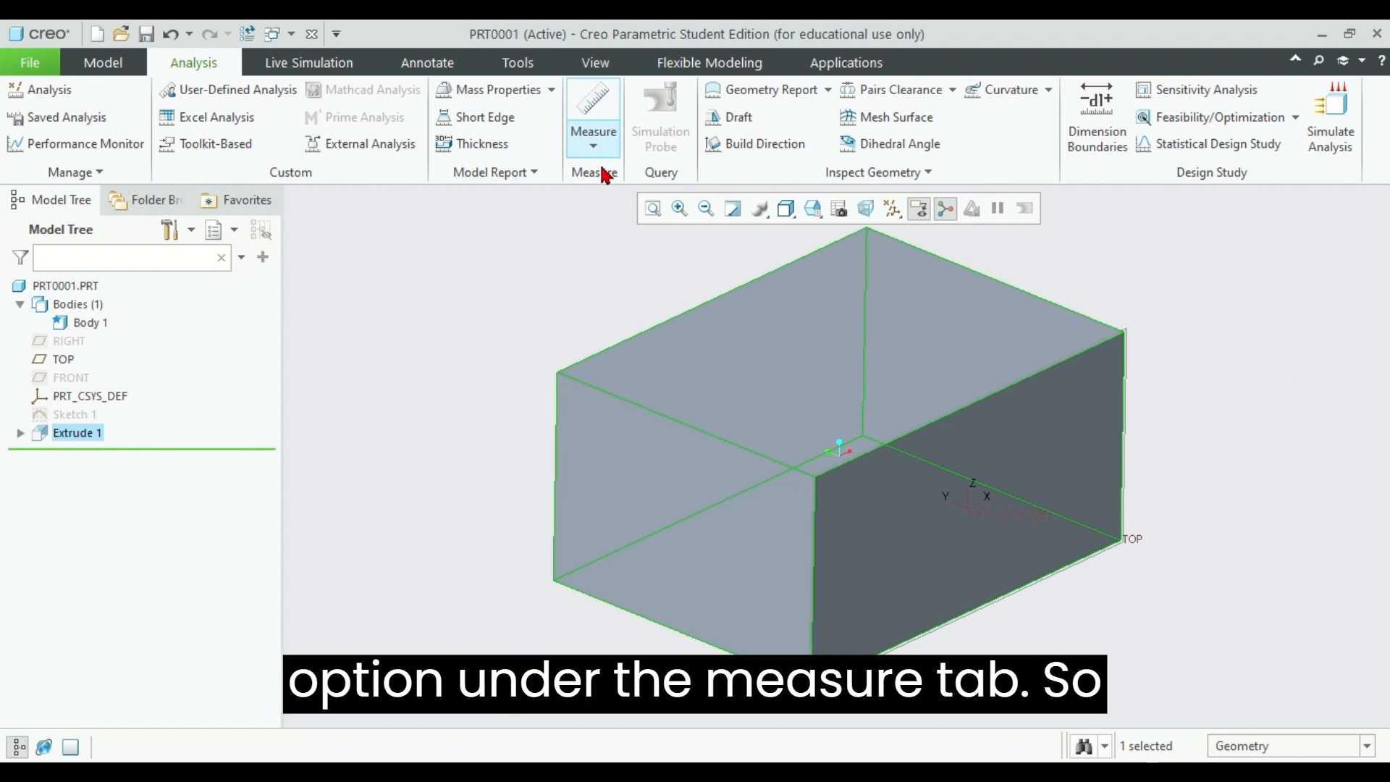
{"action": "left_click", "coordinate": [590, 141]}
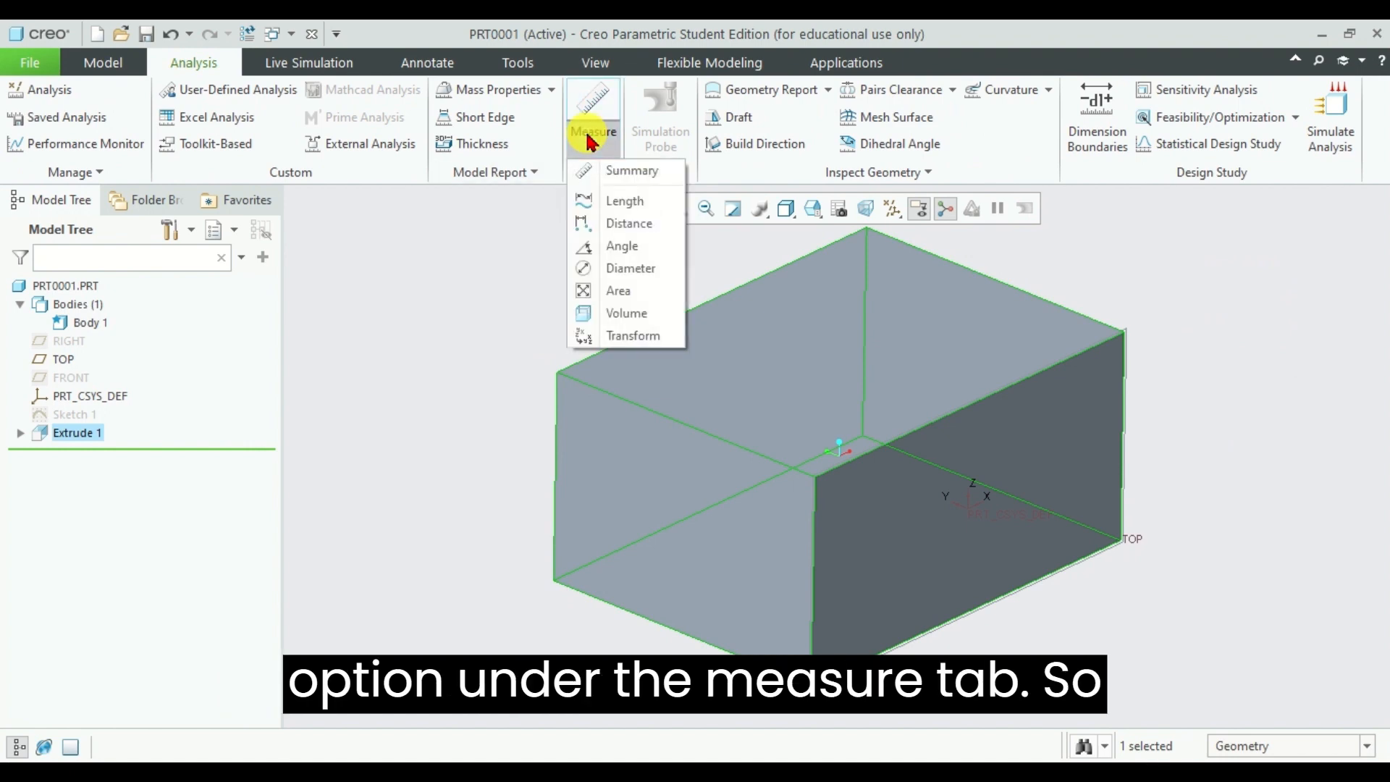
{"action": "left_click", "coordinate": [622, 172]}
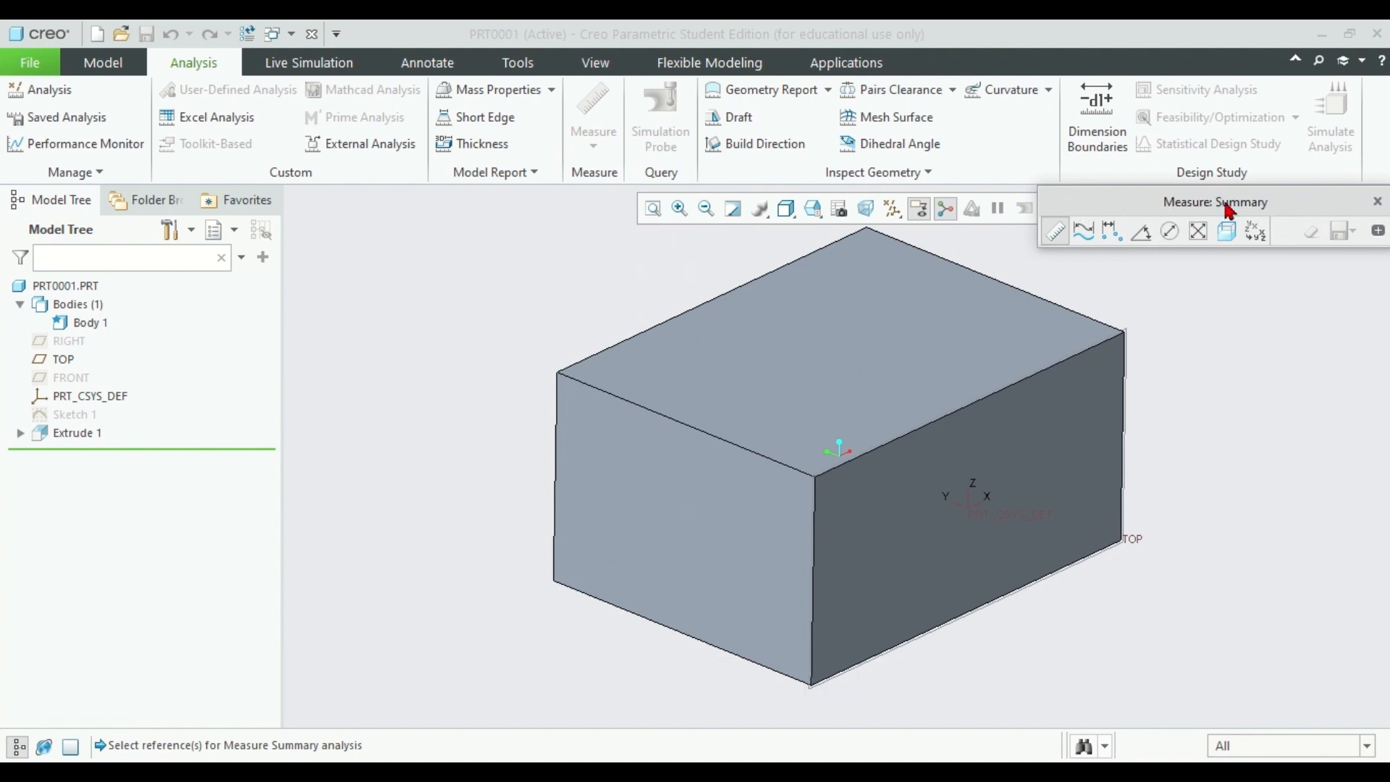
{"action": "left_click_drag", "start_coordinate": [1228, 210], "coordinate": [1204, 236]}
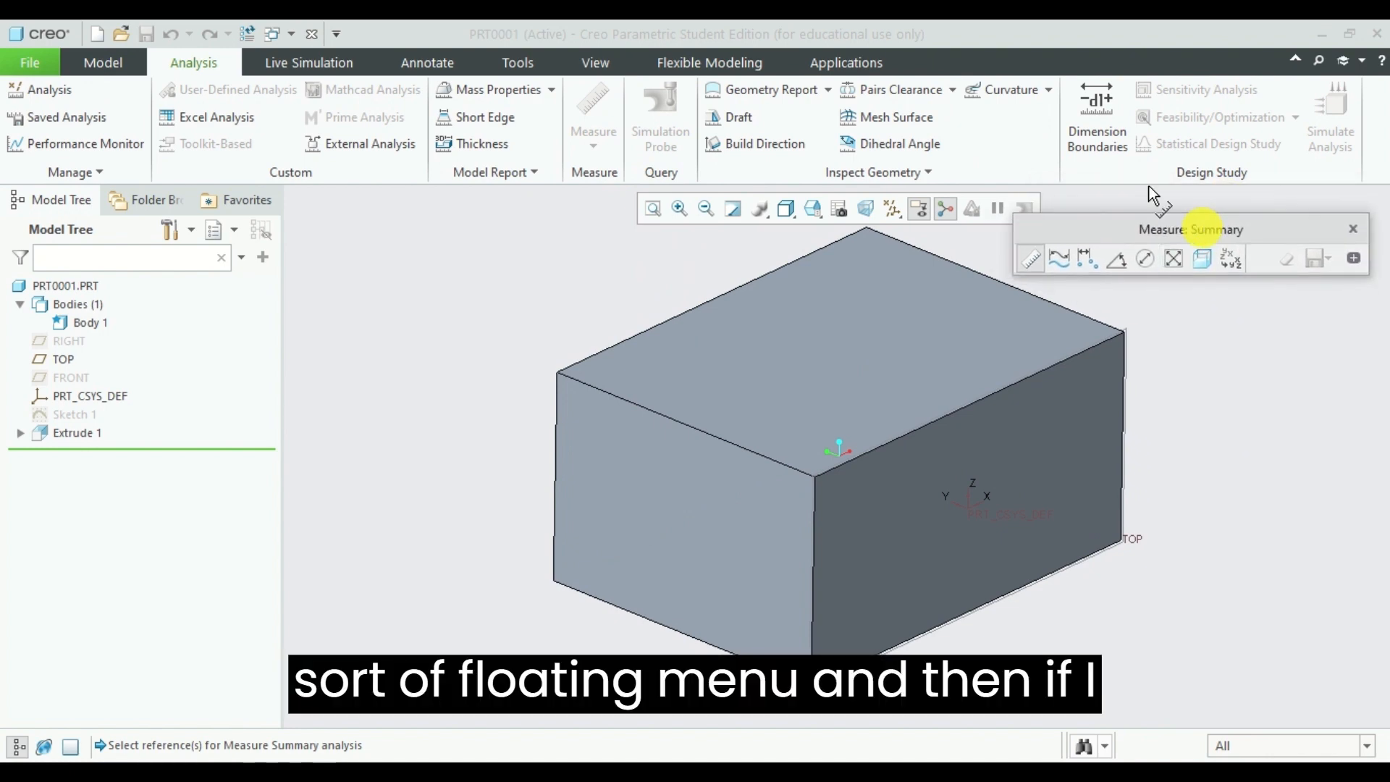
{"action": "left_click", "coordinate": [894, 356]}
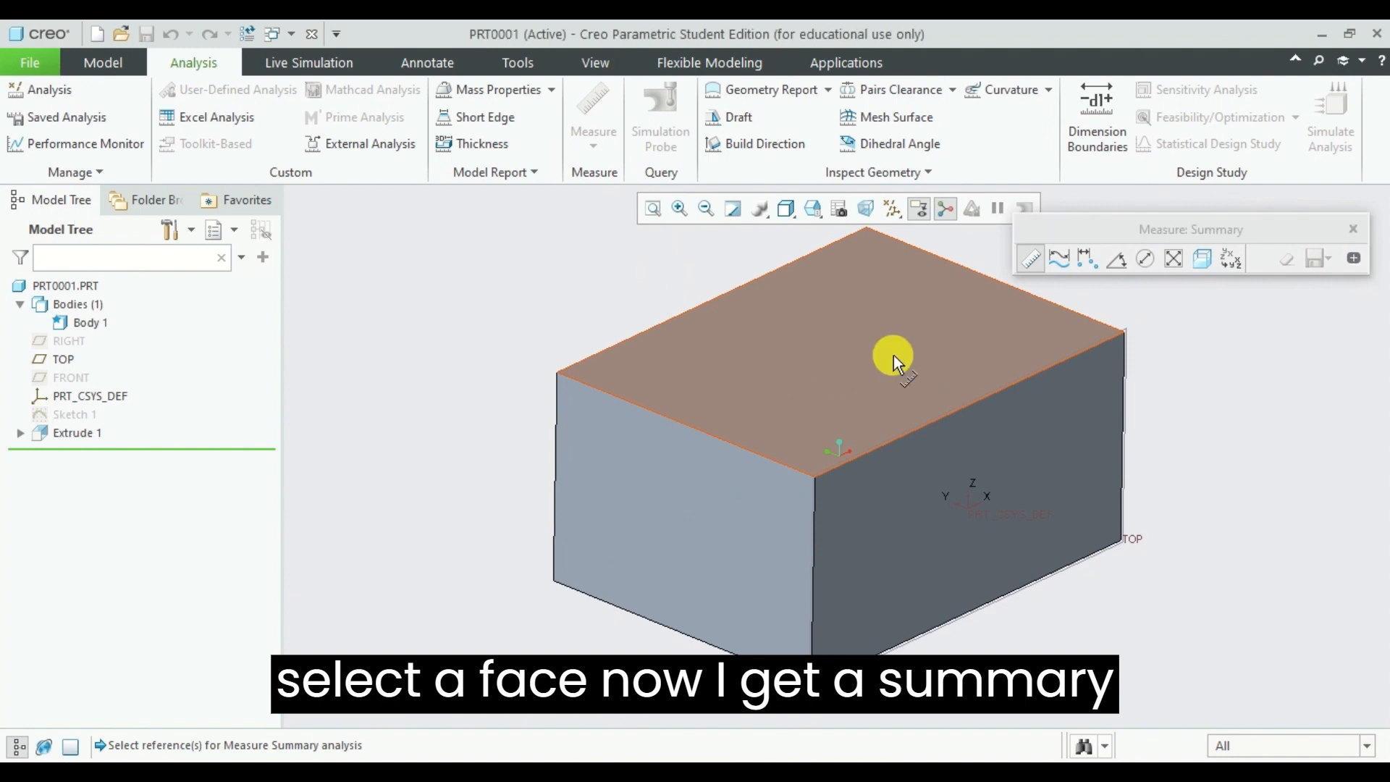
{"action": "left_click_drag", "start_coordinate": [1006, 267], "coordinate": [1178, 327]}
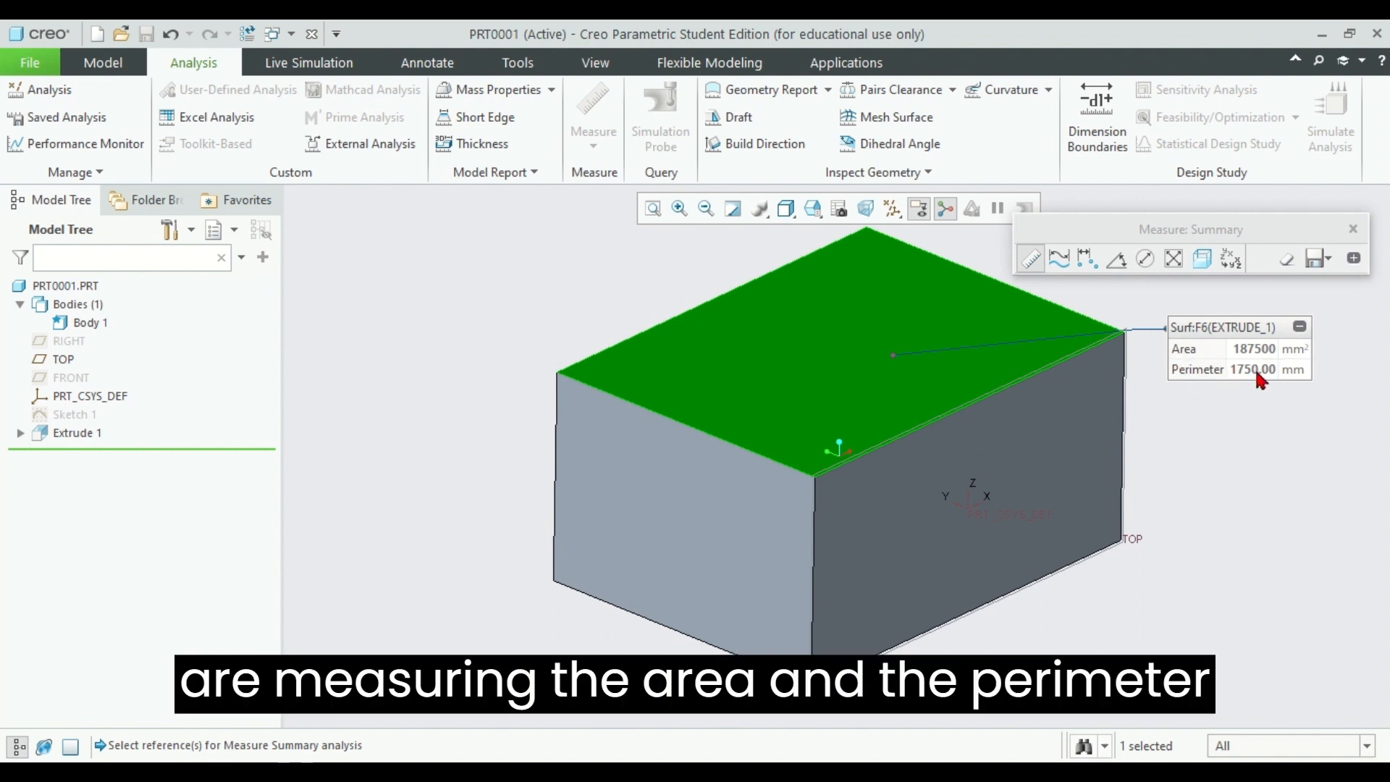
Step: Add the two visible side faces of the cuboid to the summary measurement one after the other, then end the measurement
{"action": "left_click", "coordinate": [1069, 457], "text": "ctrl"}
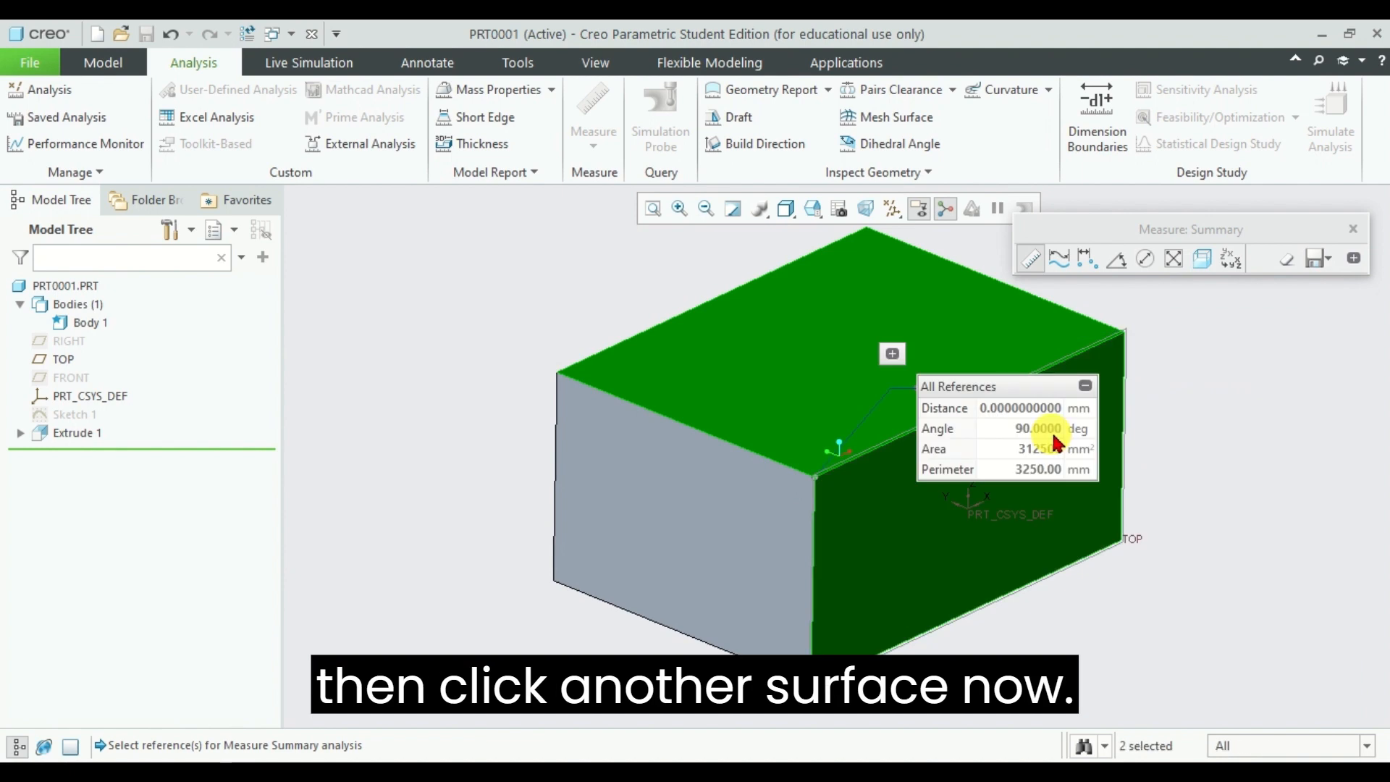
{"action": "left_click_drag", "start_coordinate": [1023, 384], "coordinate": [493, 381]}
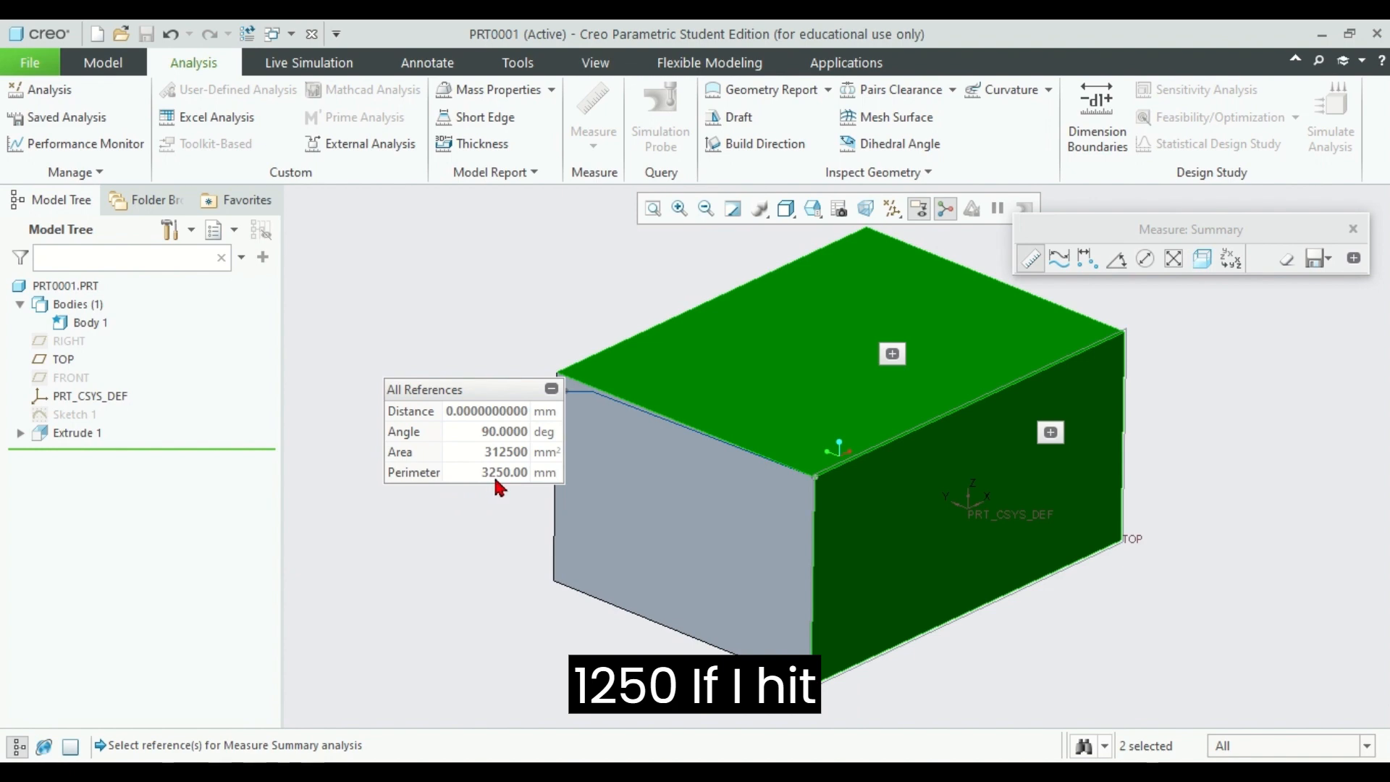
{"action": "left_click", "coordinate": [688, 515], "text": "ctrl"}
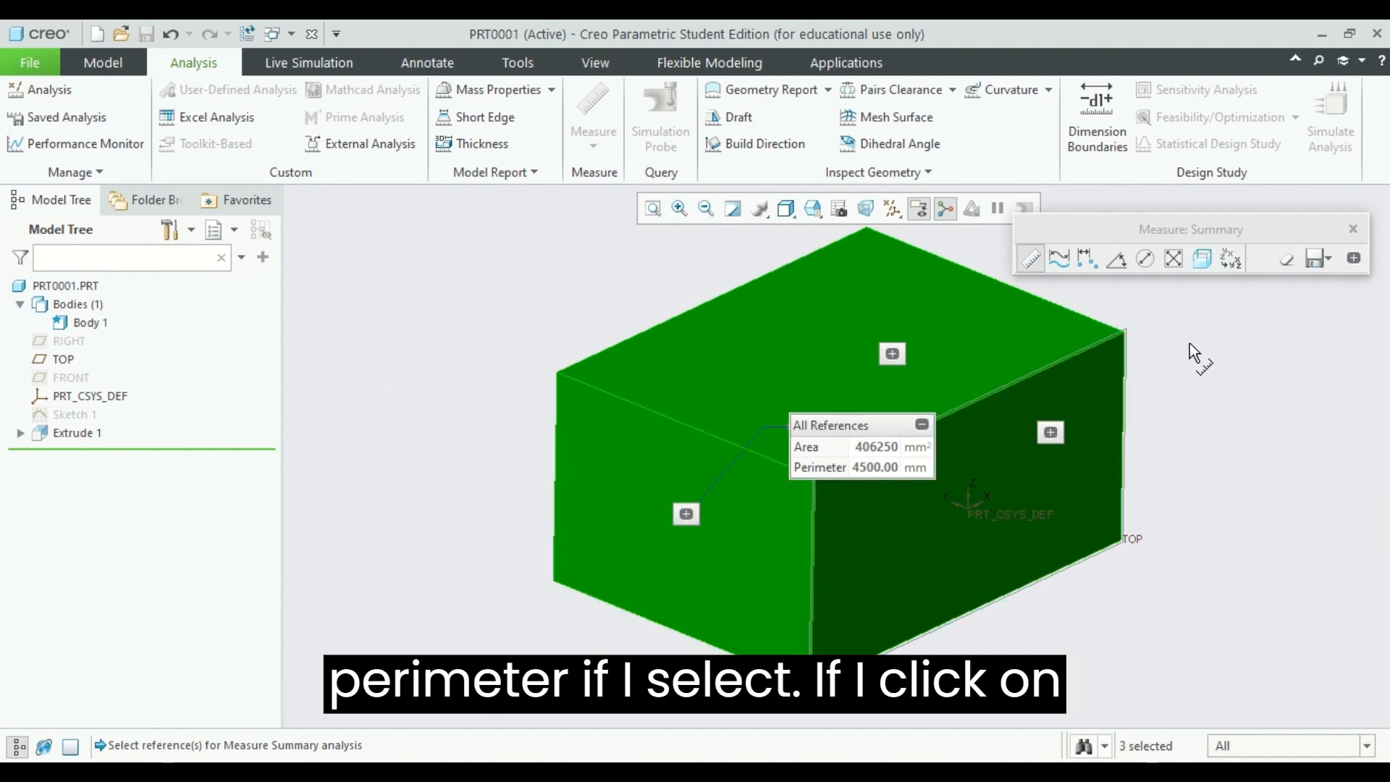
{"action": "middle_click", "coordinate": [1206, 381]}
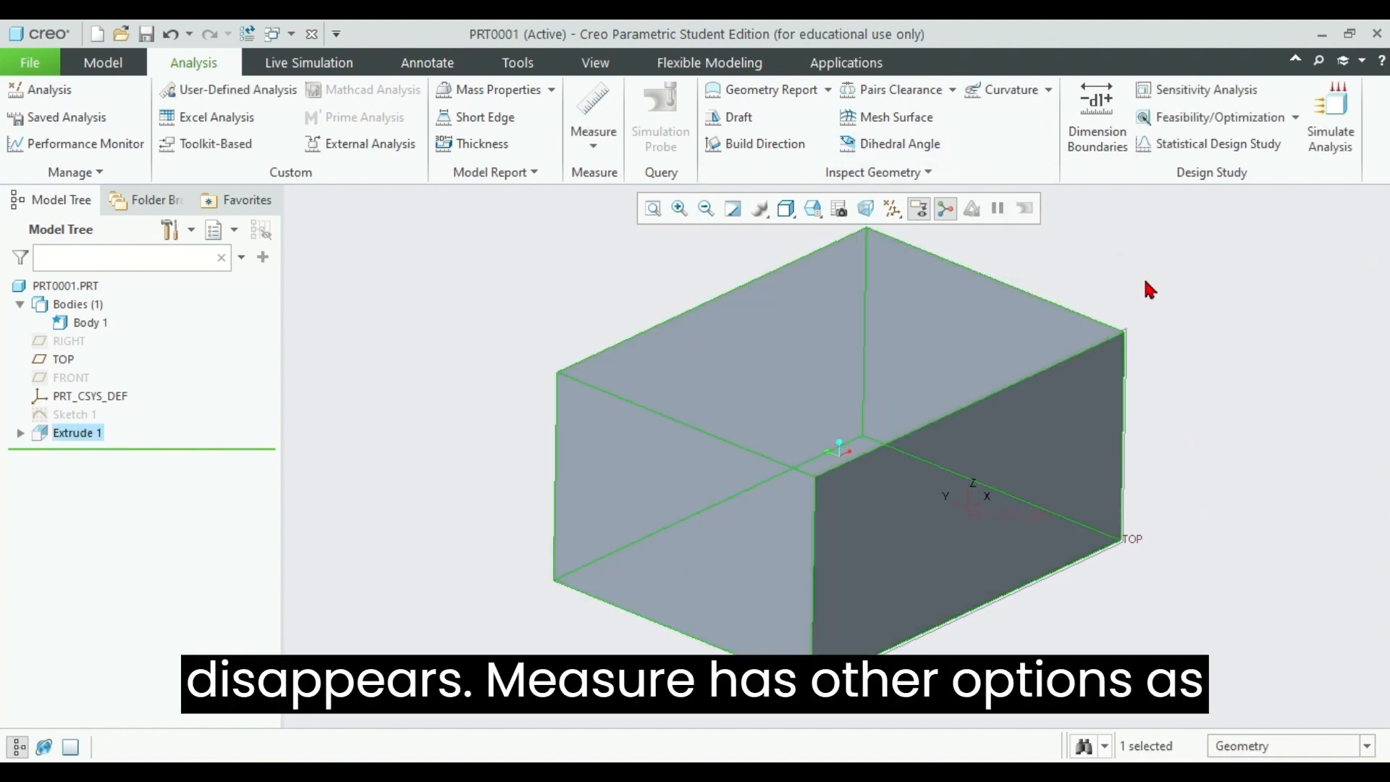
Step: Measure the length of an upper edge of the cuboid, then the combined length with two more edges connected to it
{"action": "left_click", "coordinate": [593, 147]}
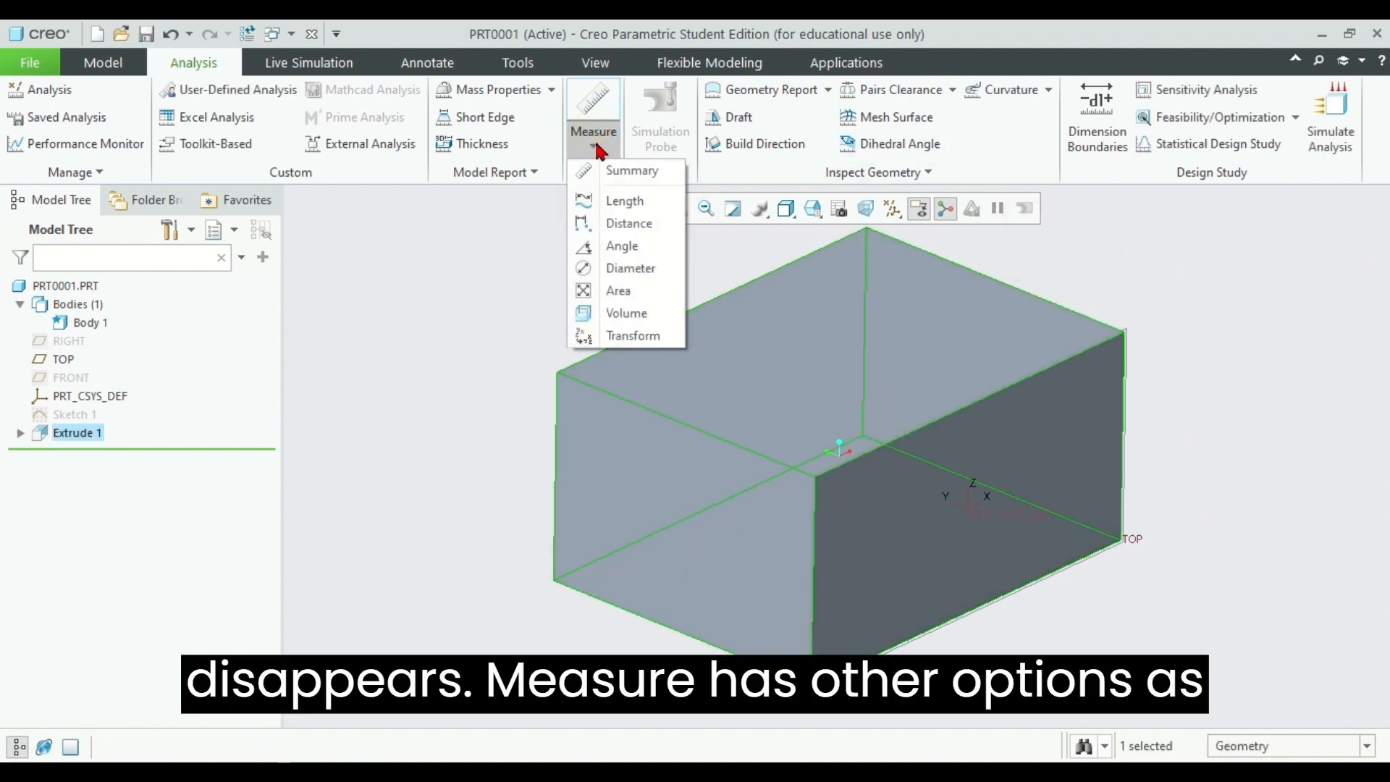
{"action": "left_click", "coordinate": [621, 197]}
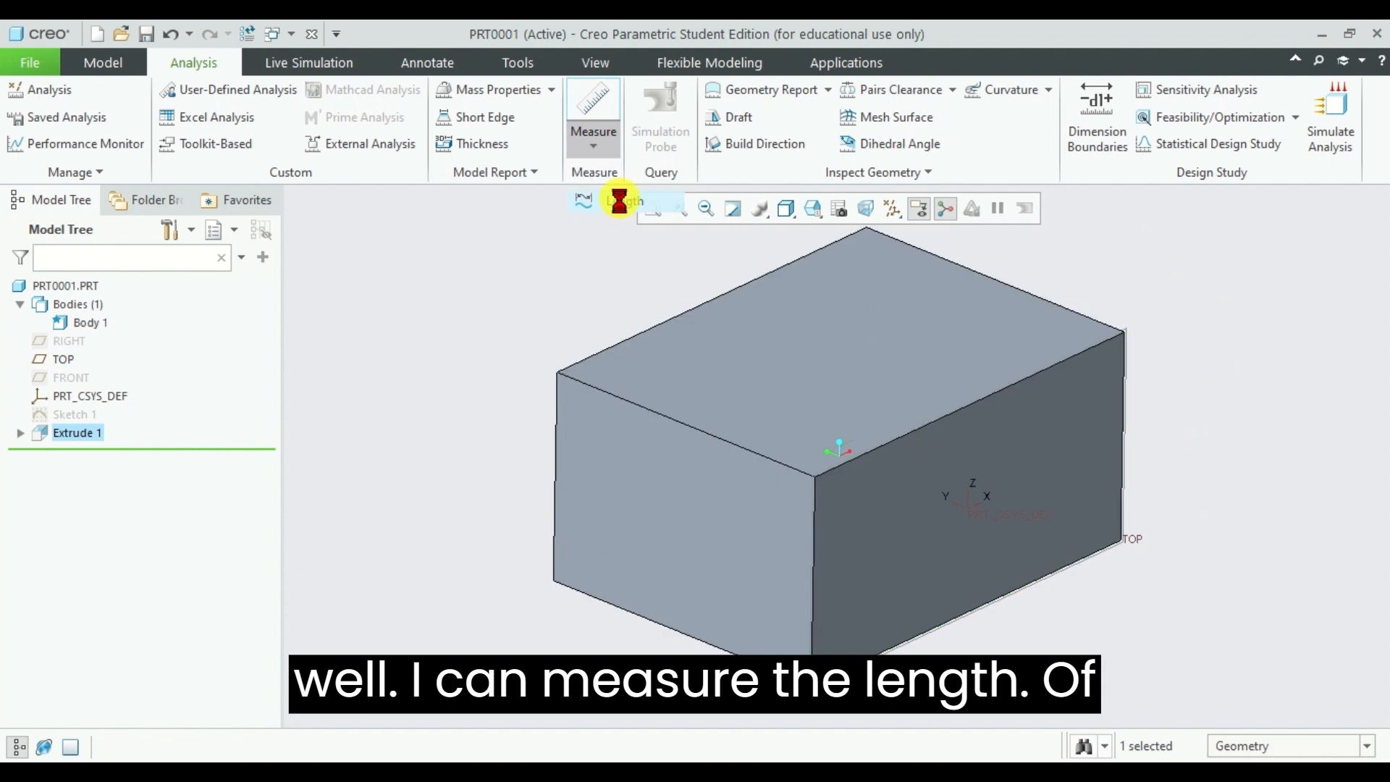
{"action": "left_click", "coordinate": [693, 307]}
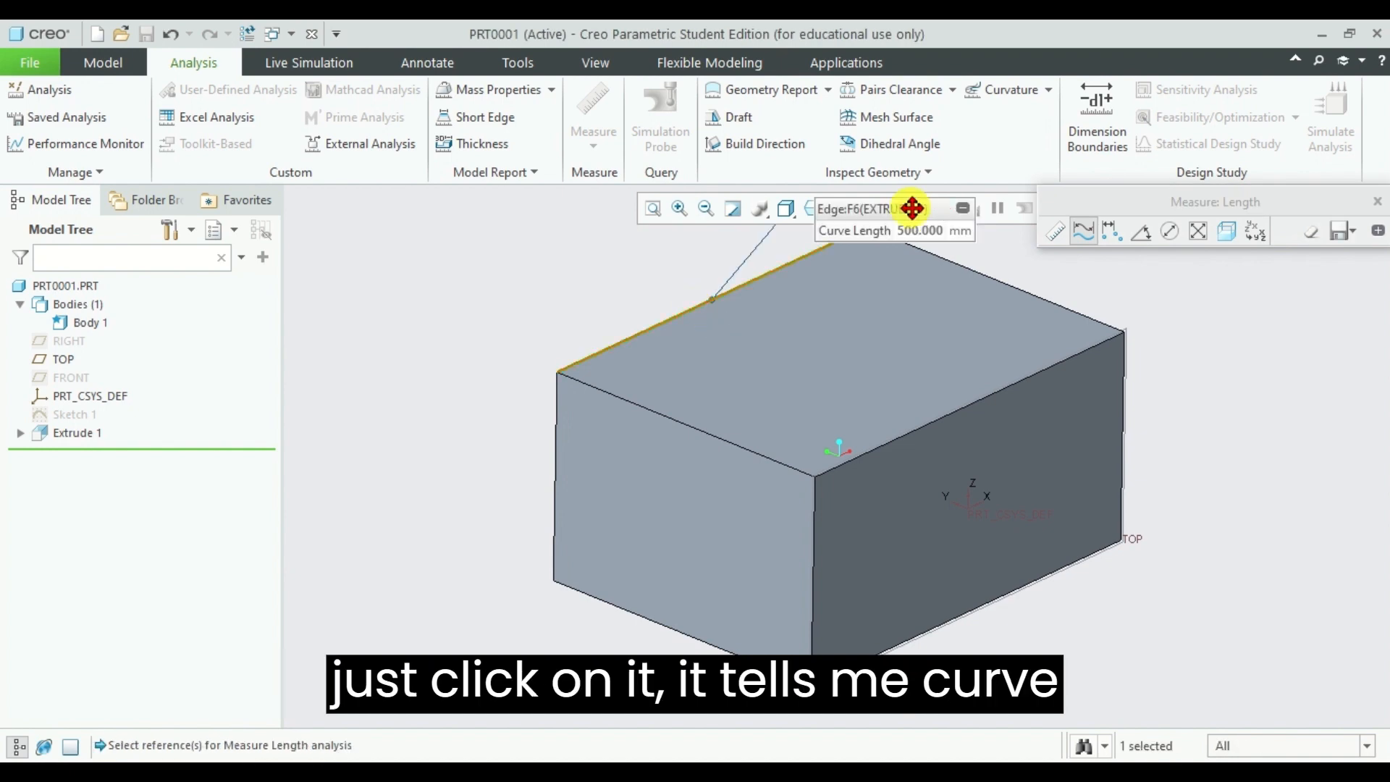
{"action": "left_click_drag", "start_coordinate": [913, 209], "coordinate": [1253, 296]}
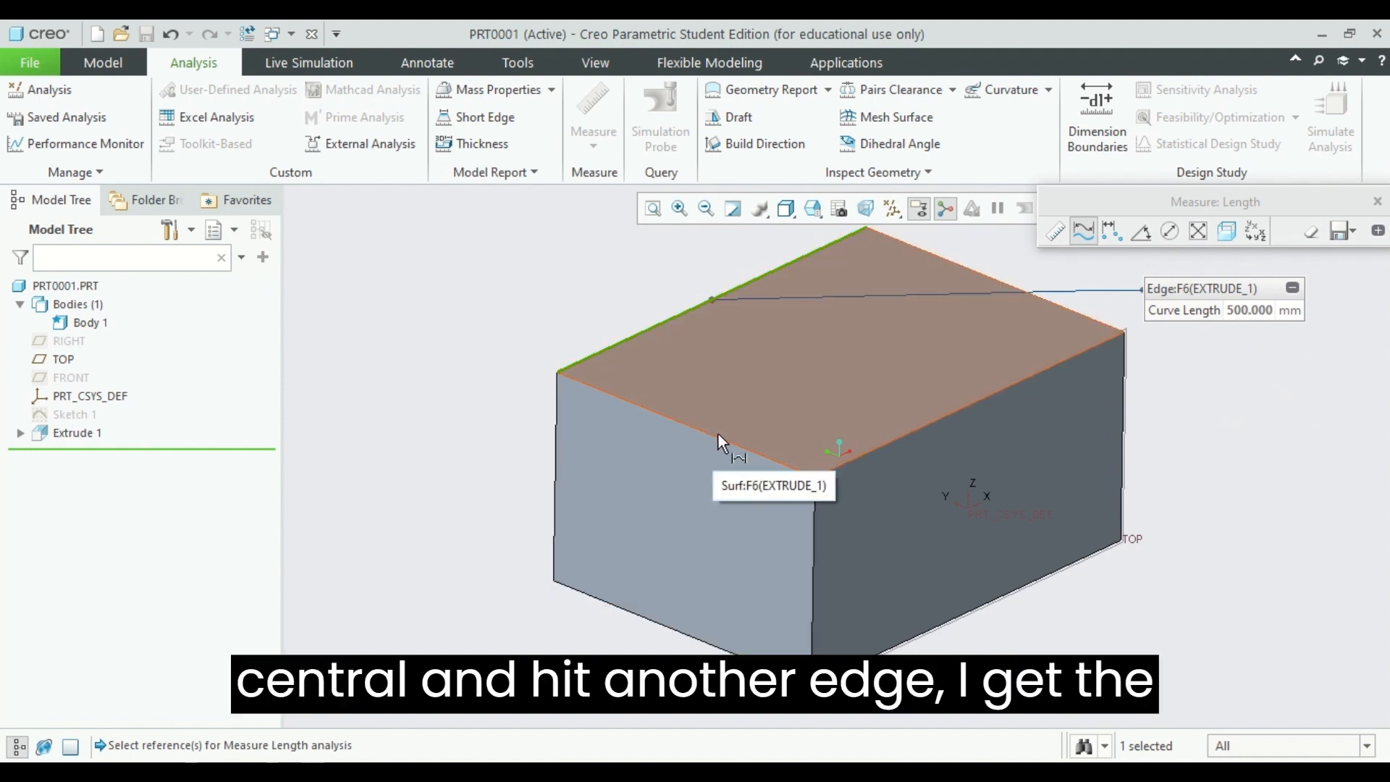
{"action": "left_click", "coordinate": [718, 438], "text": "ctrl"}
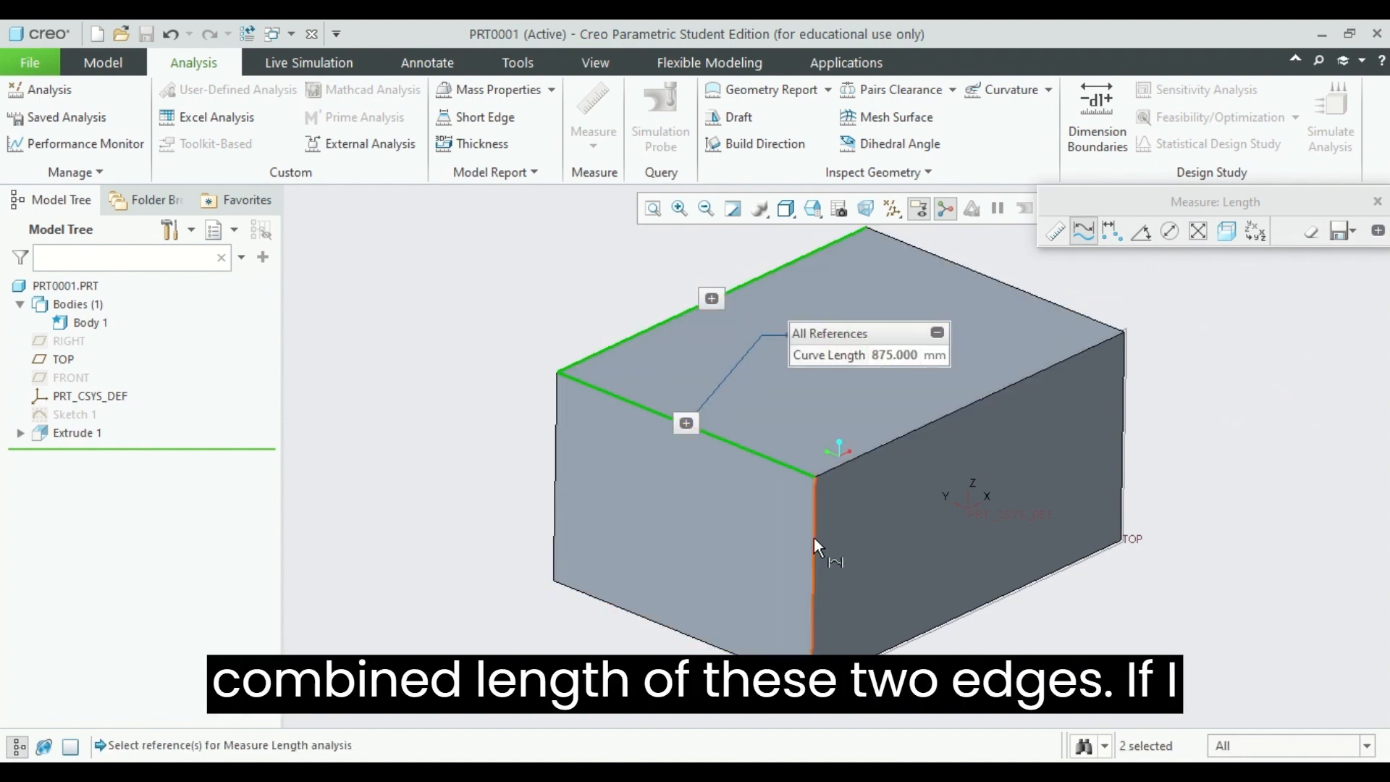
{"action": "left_click", "coordinate": [814, 540], "text": "ctrl"}
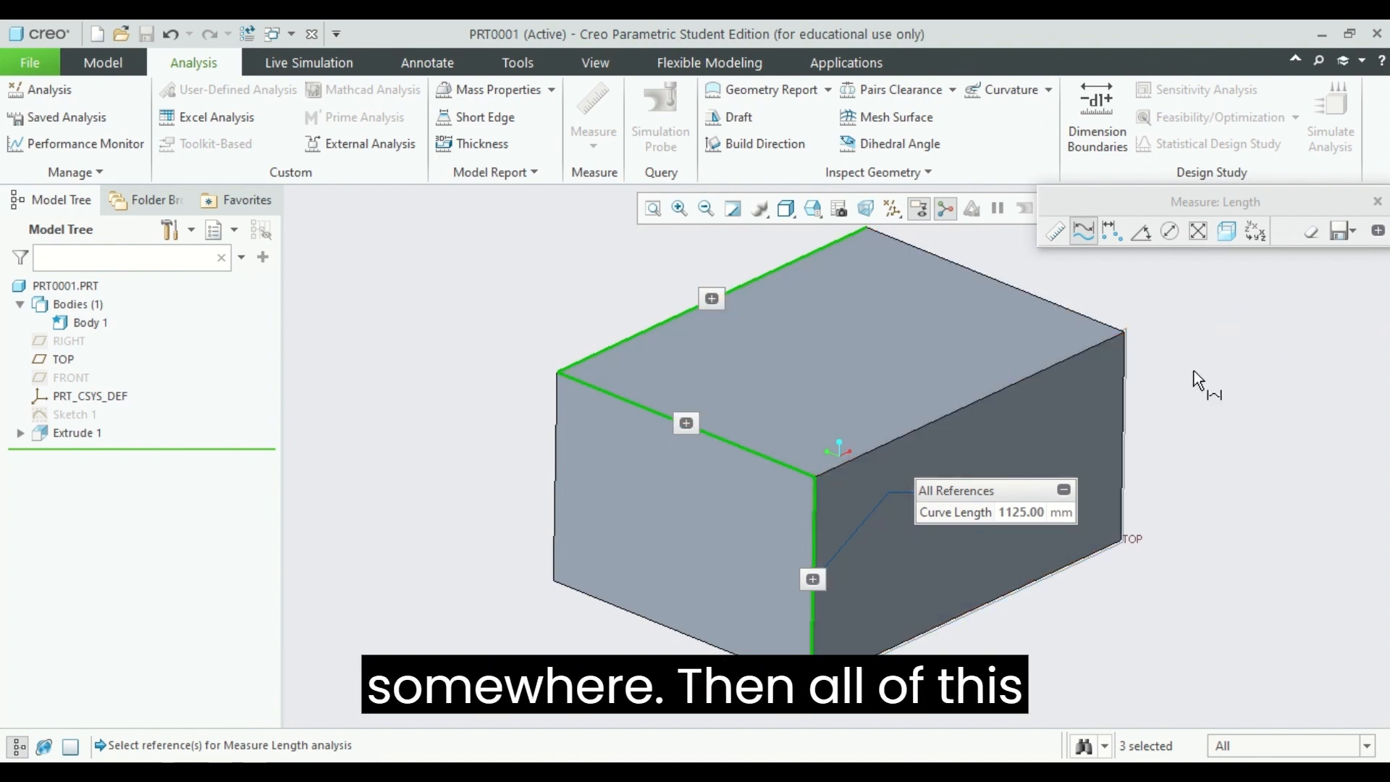
Step: End the length measurement, then measure the angle between the two upper edges of the cuboid that meet at the front corner
{"action": "middle_click", "coordinate": [1237, 375]}
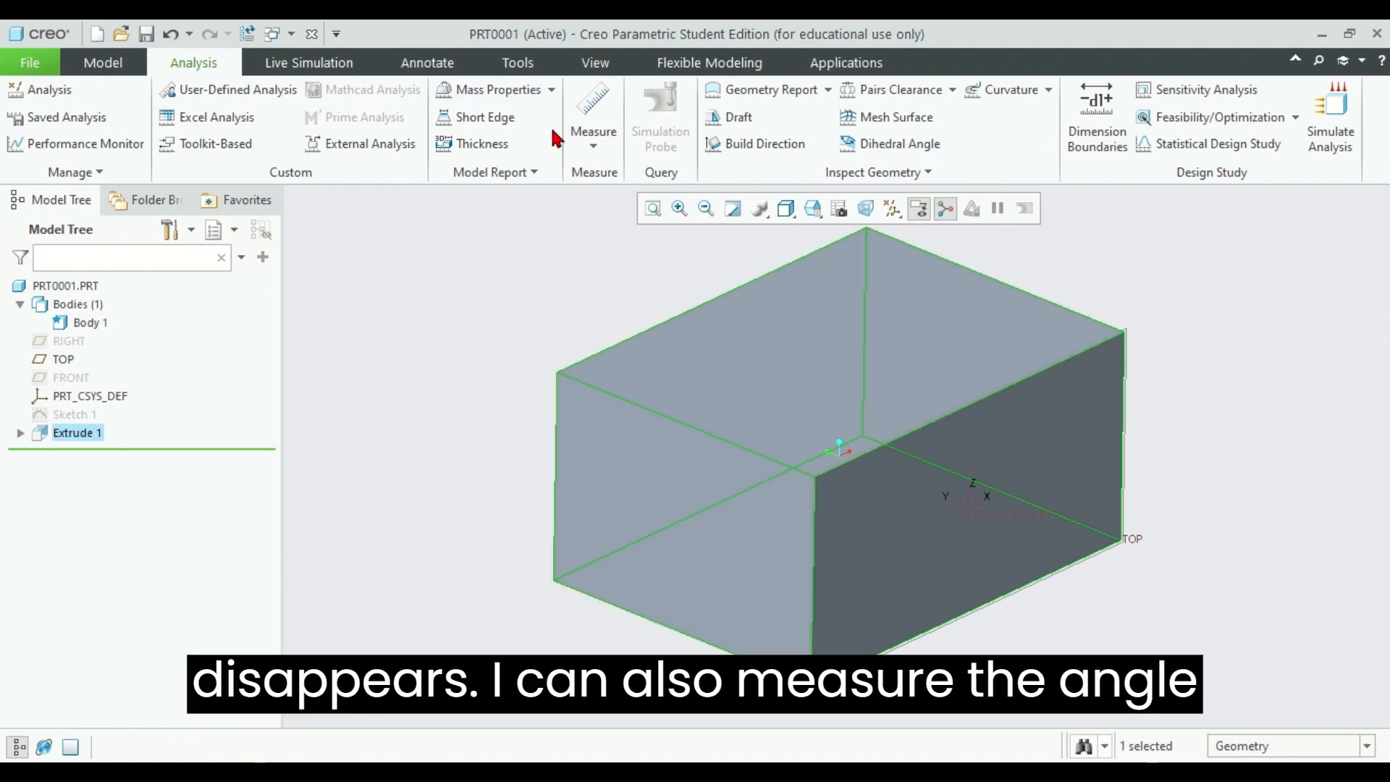
{"action": "left_click", "coordinate": [593, 137]}
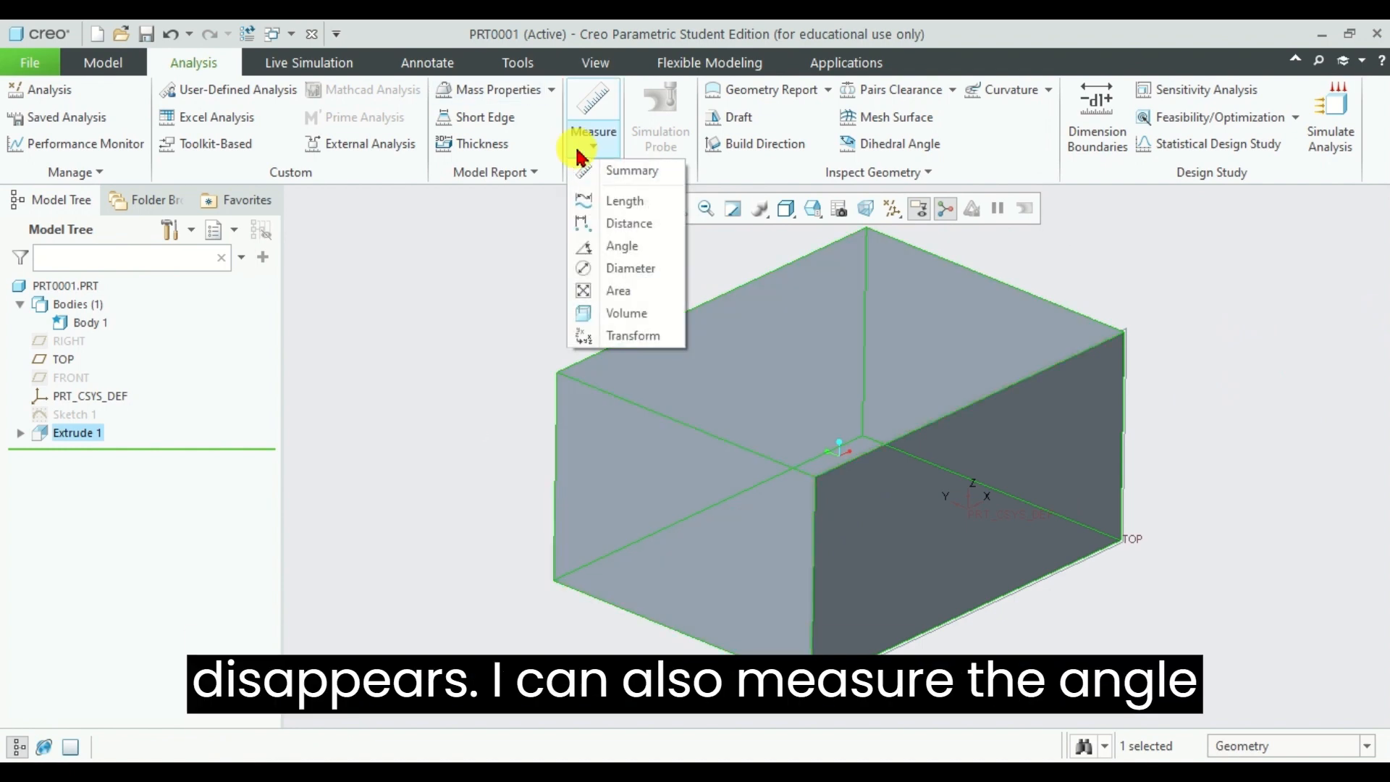
{"action": "left_click", "coordinate": [625, 246]}
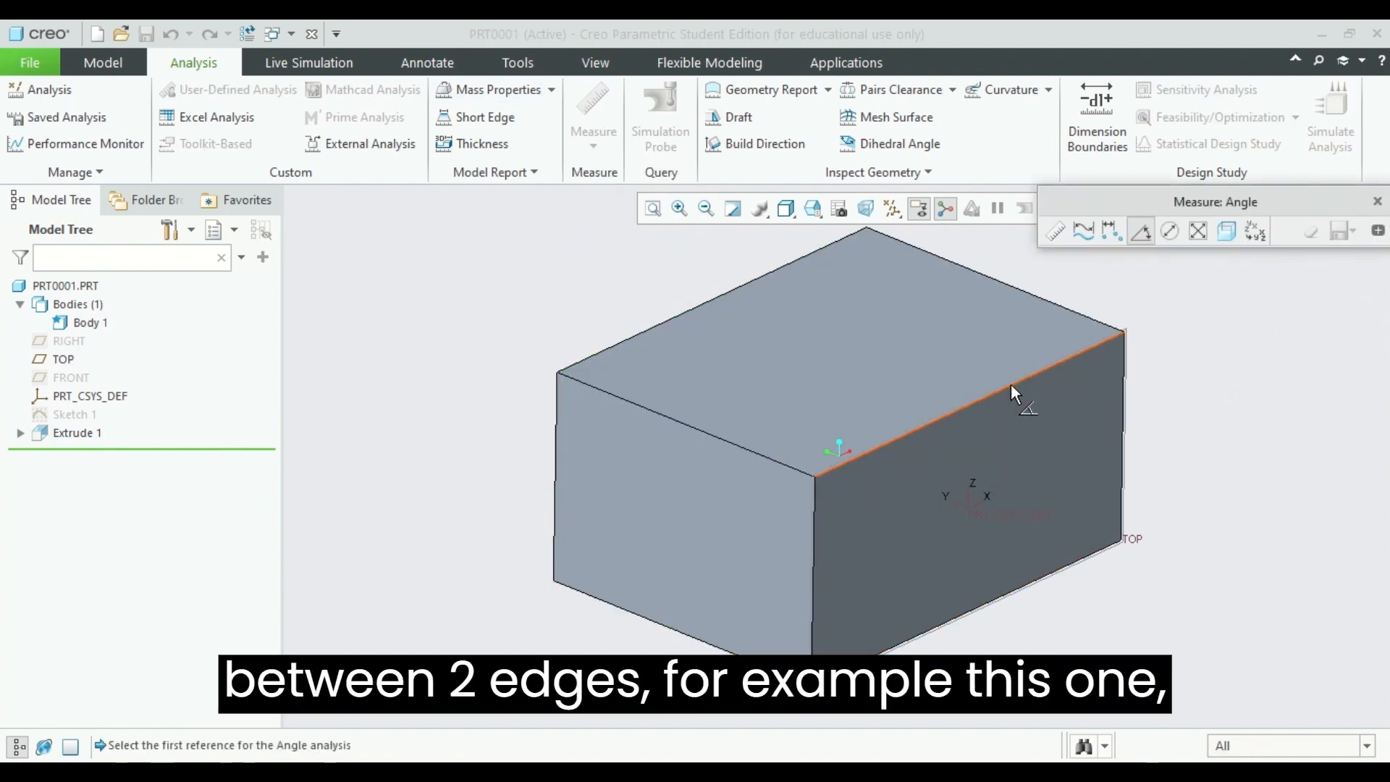
{"action": "left_click", "coordinate": [1011, 384]}
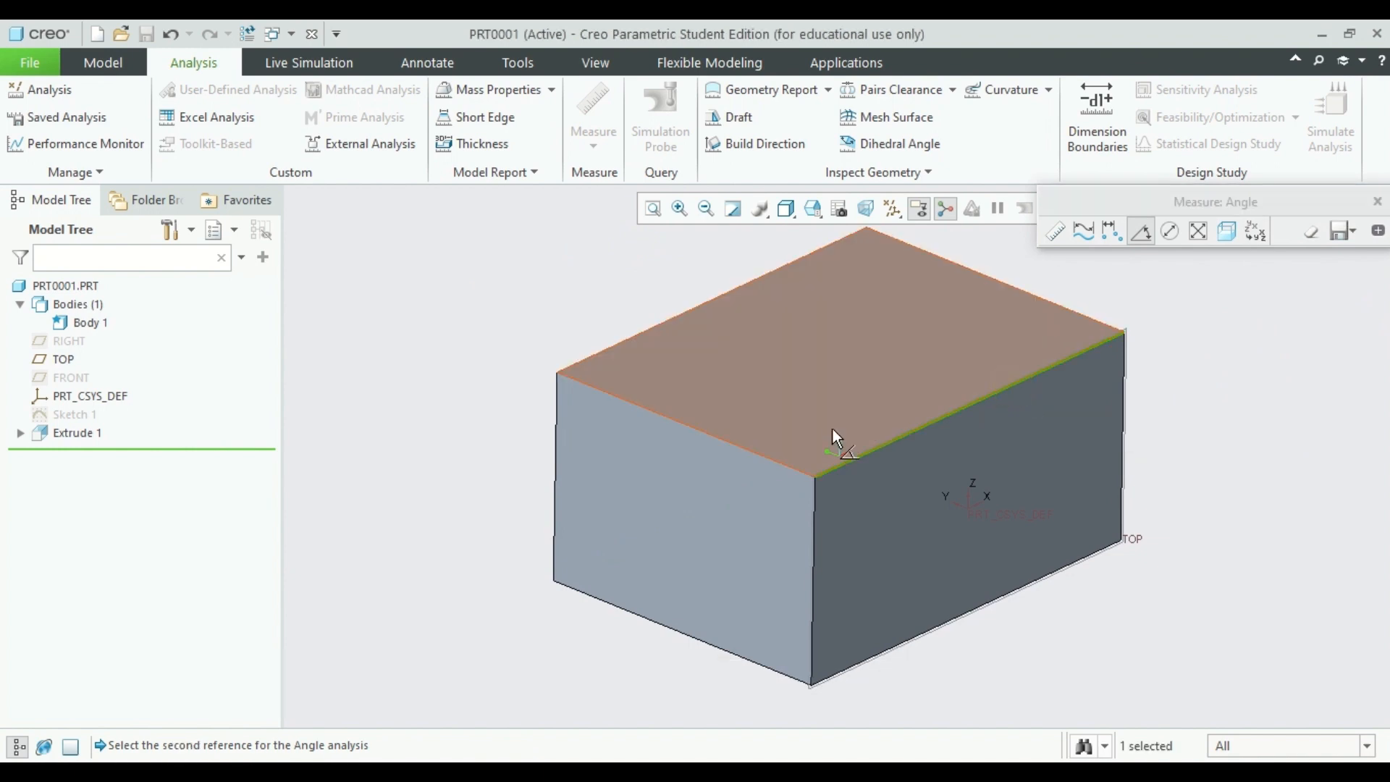
{"action": "left_click", "coordinate": [743, 447], "text": "ctrl"}
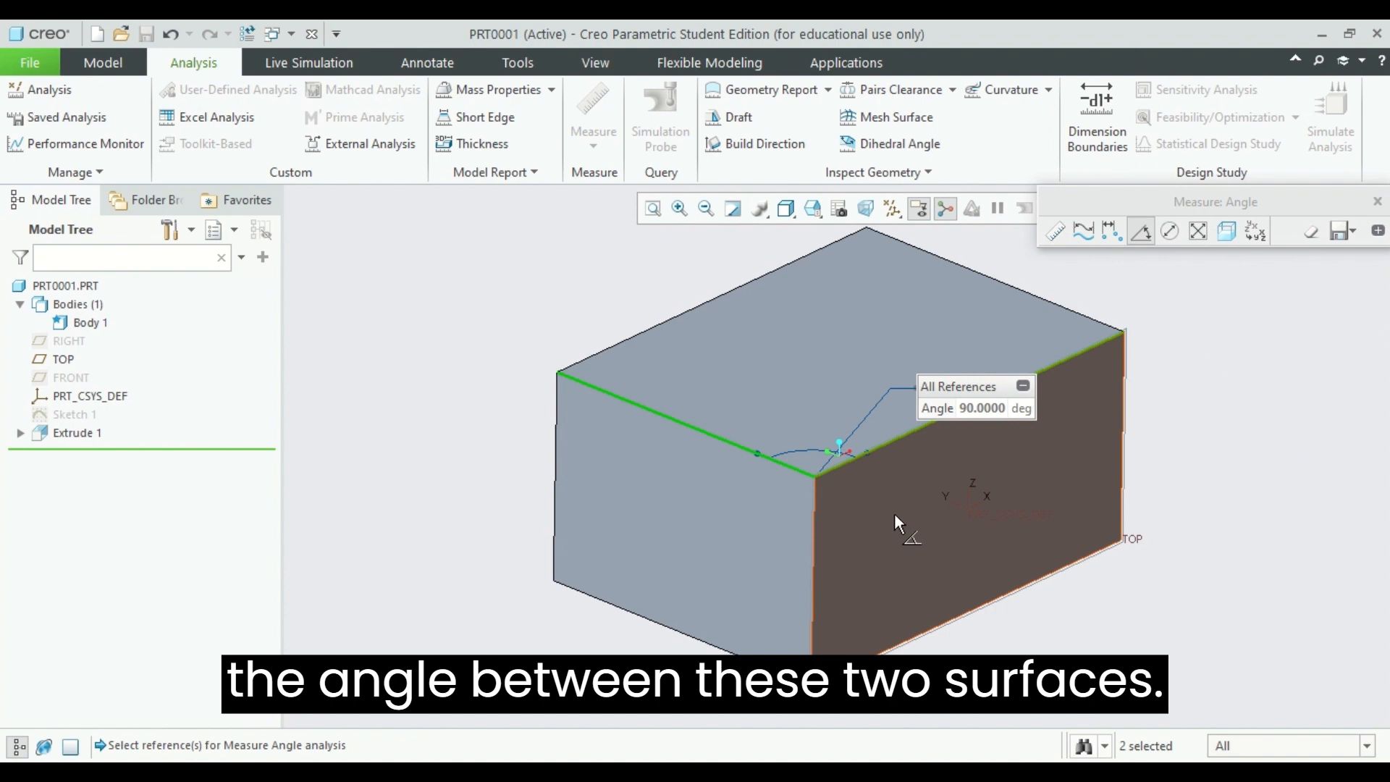
{"action": "key", "text": "Escape"}
Step: Measure the angle between the parallel lower and upper edges of one visible side face of the cuboid
{"action": "left_click", "coordinate": [603, 139]}
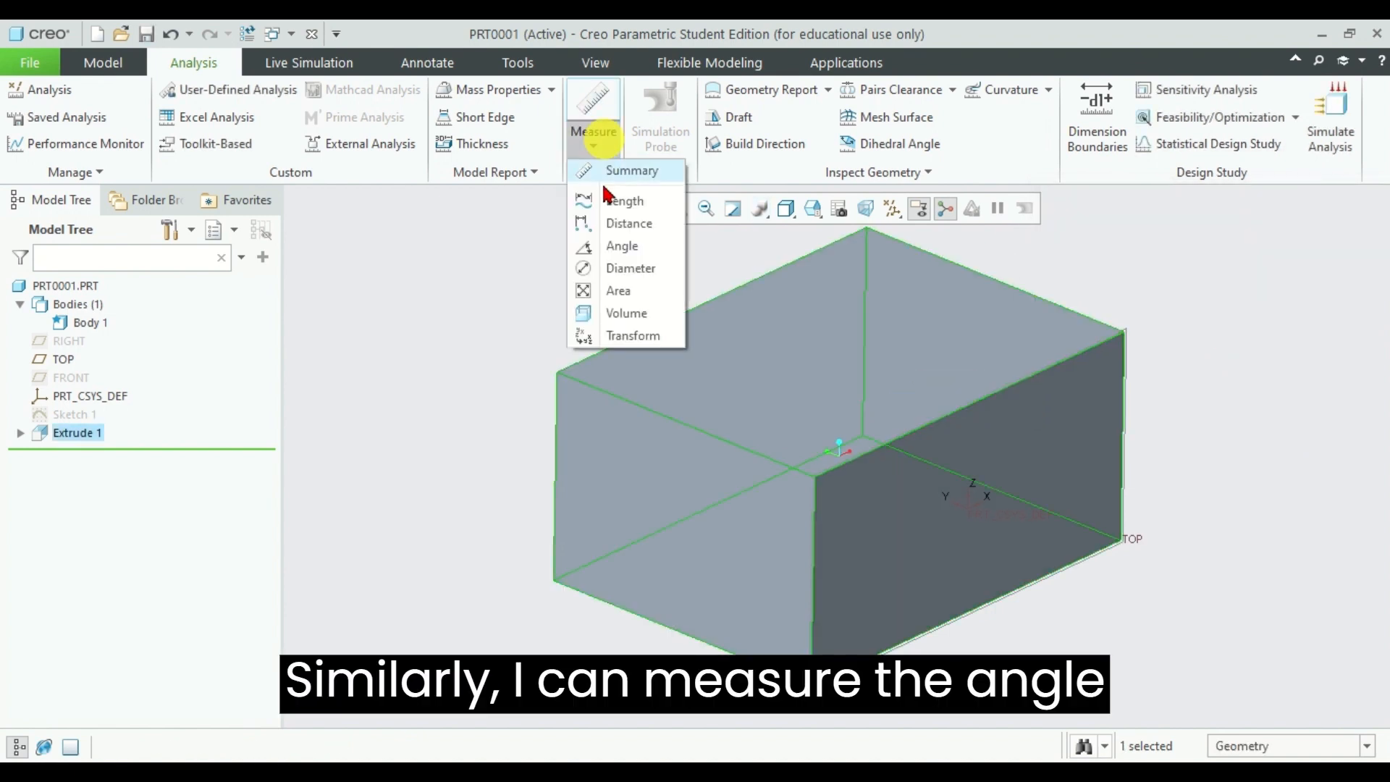
{"action": "left_click", "coordinate": [611, 247]}
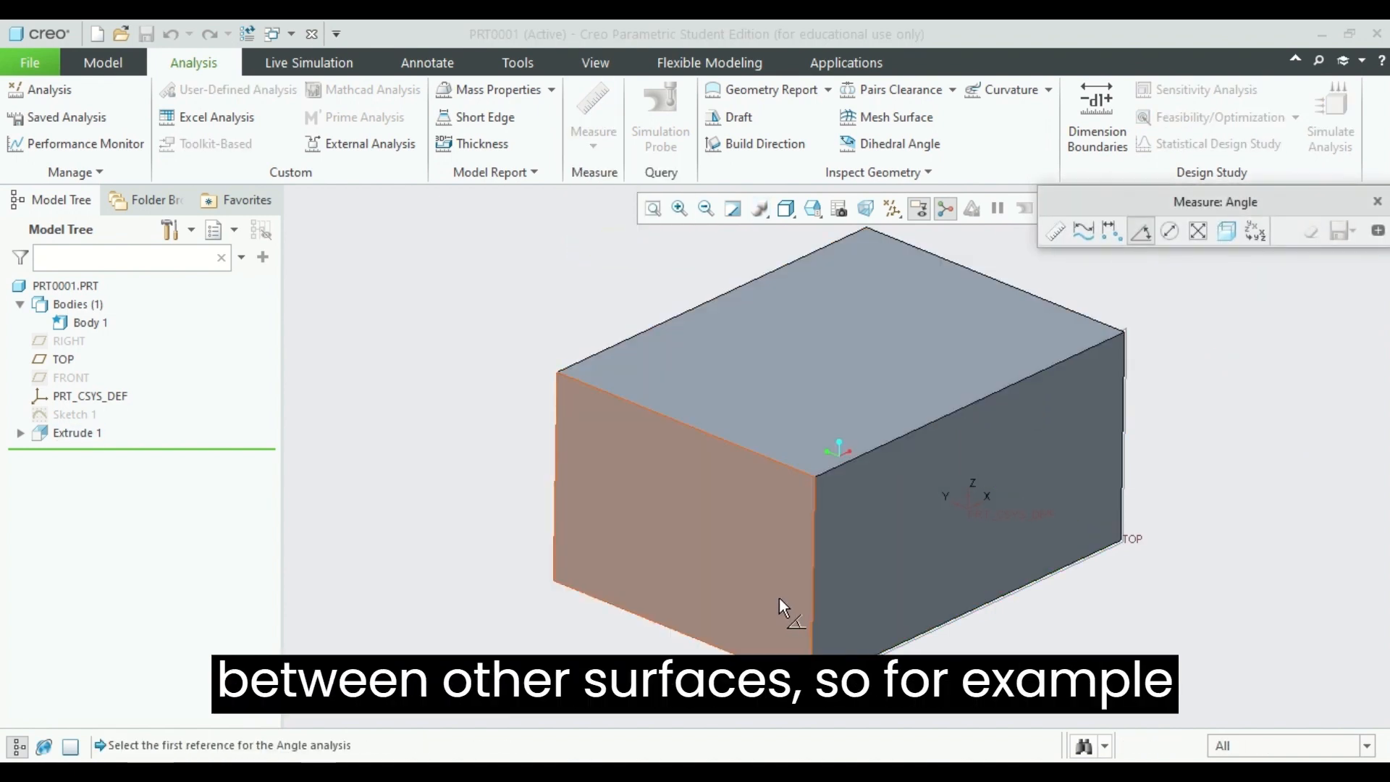
{"action": "left_click", "coordinate": [743, 658]}
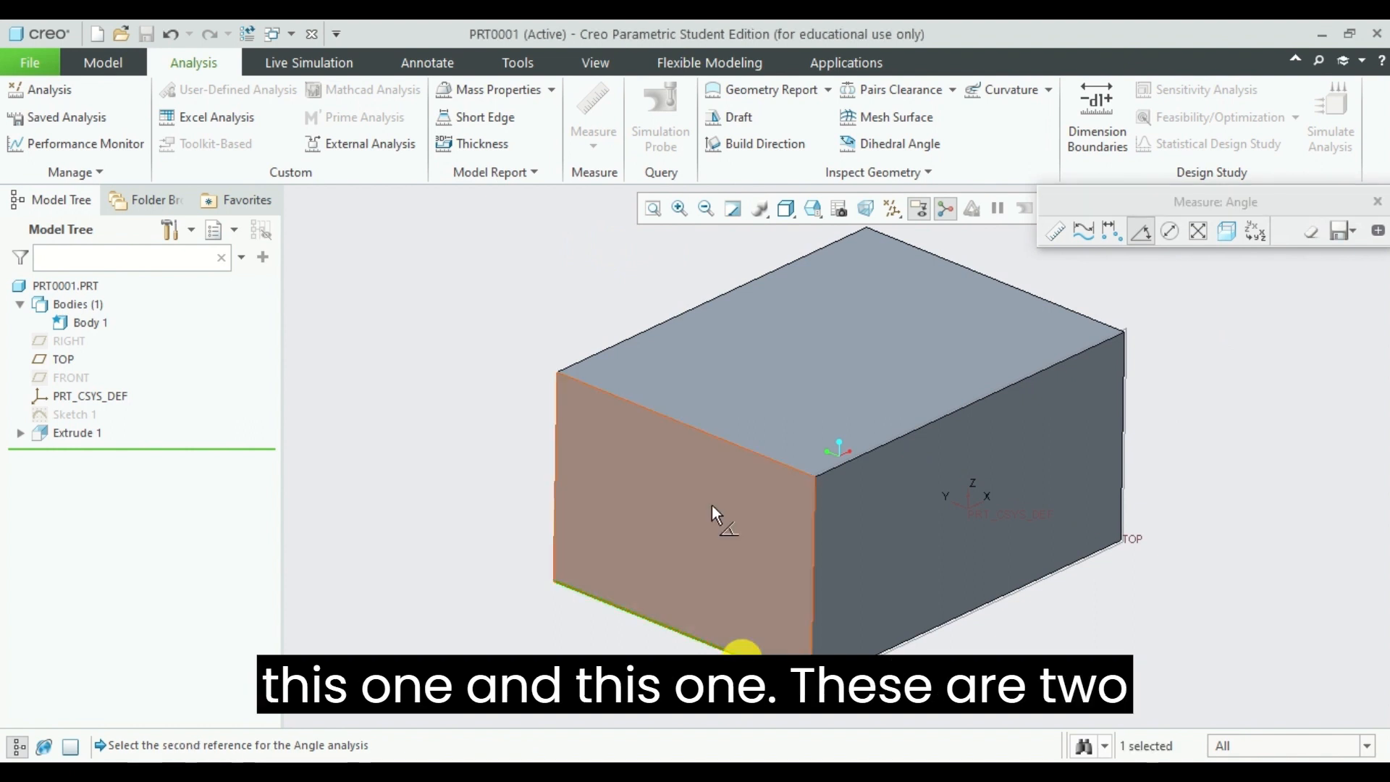
{"action": "left_click", "coordinate": [675, 419]}
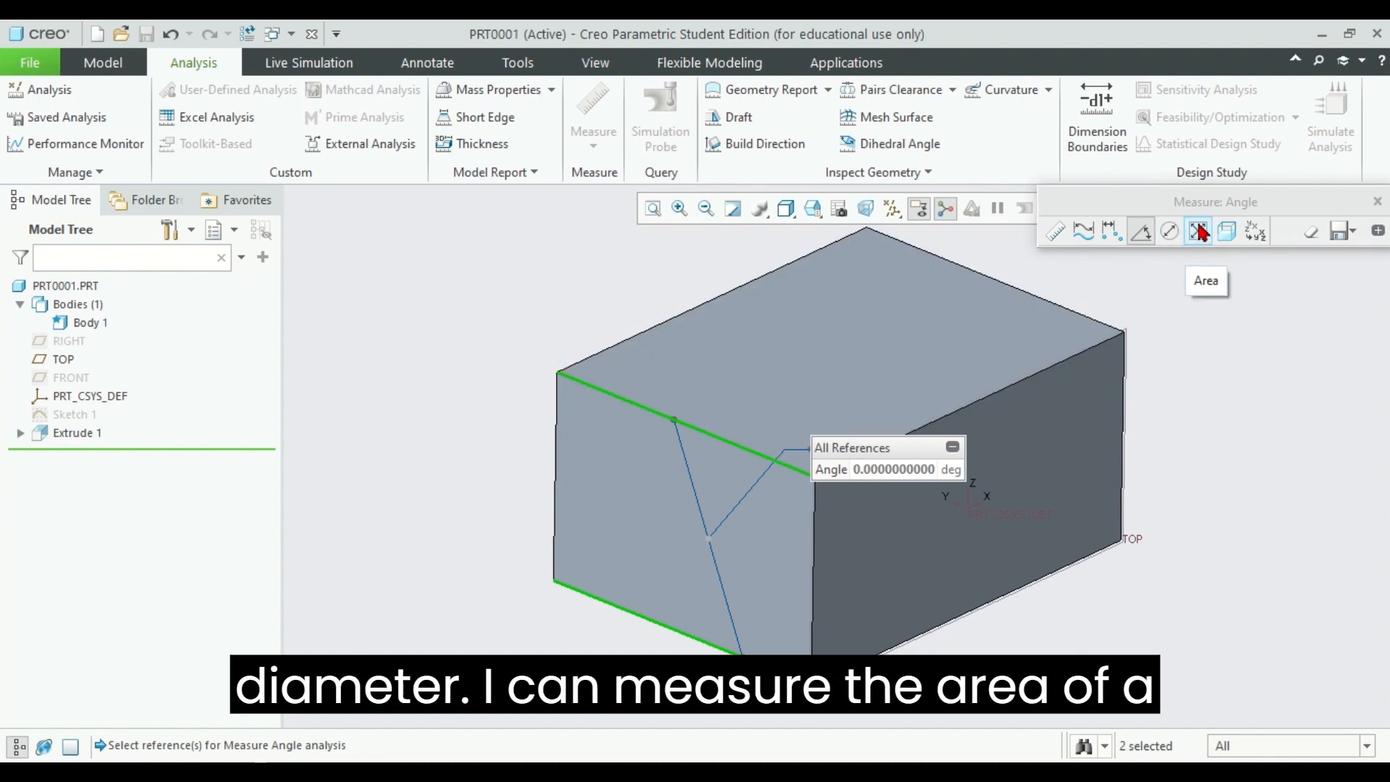
Step: Measure the areas of the cuboid's upper face and two visible side faces individually, then the combined area of all three
{"action": "left_click", "coordinate": [1199, 232]}
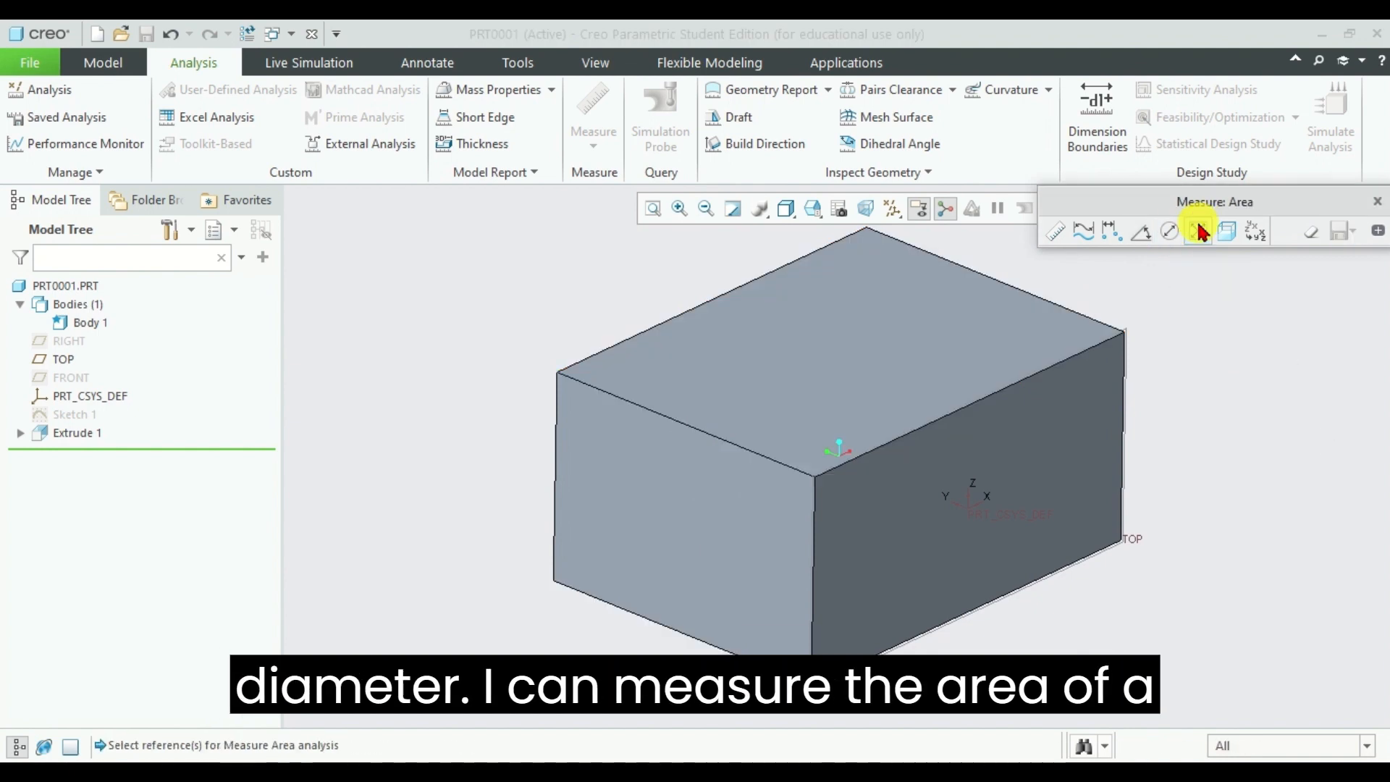
{"action": "left_click", "coordinate": [854, 349]}
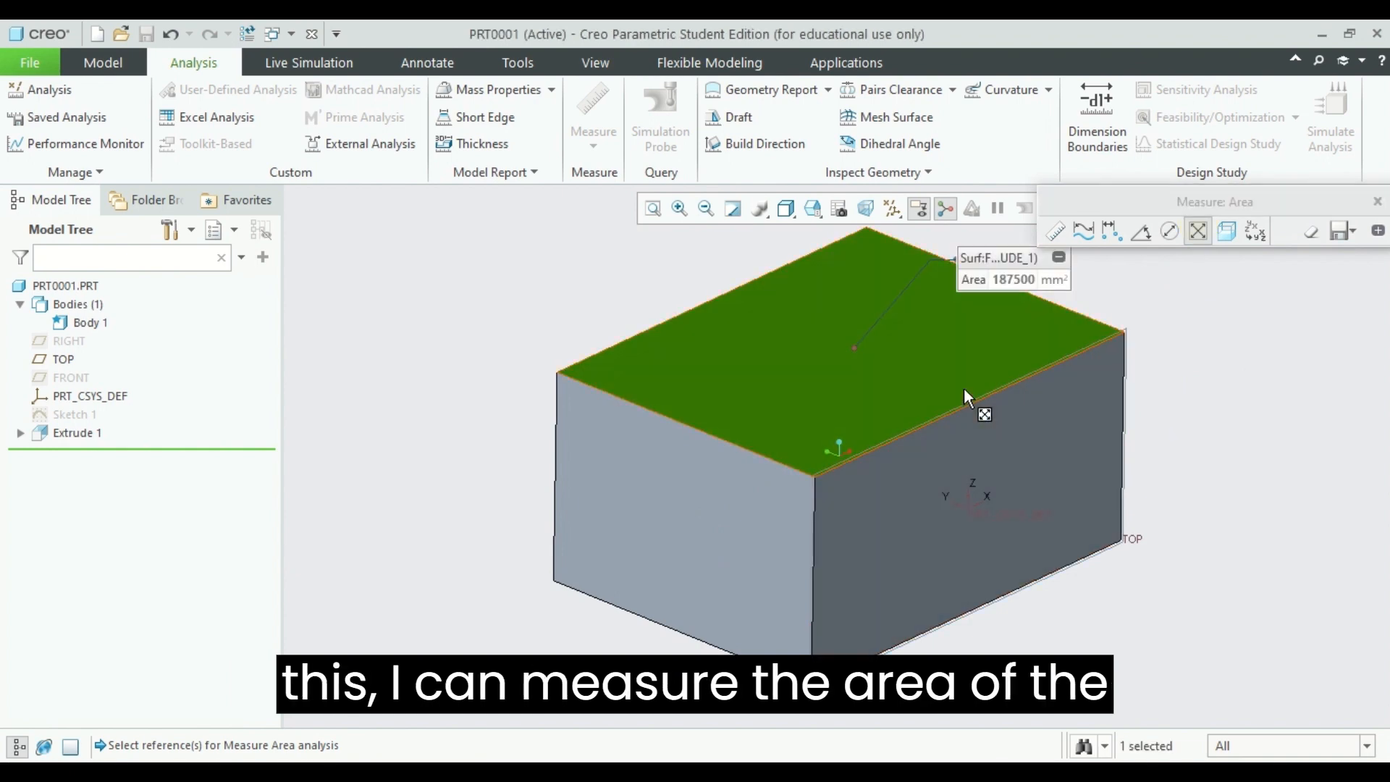
{"action": "left_click", "coordinate": [776, 520]}
{"action": "left_click", "coordinate": [922, 520]}
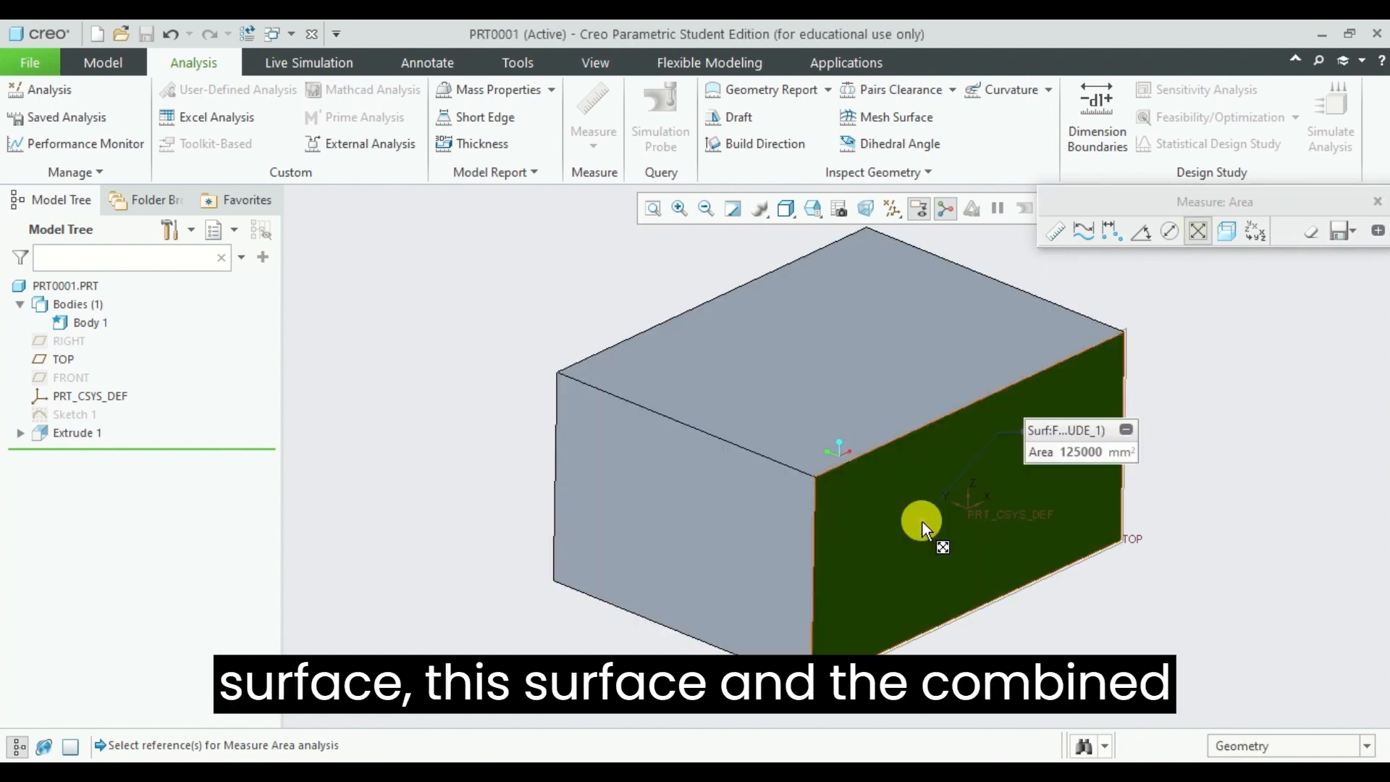
{"action": "left_click", "coordinate": [816, 367], "text": "ctrl"}
{"action": "left_click", "coordinate": [724, 550], "text": "ctrl"}
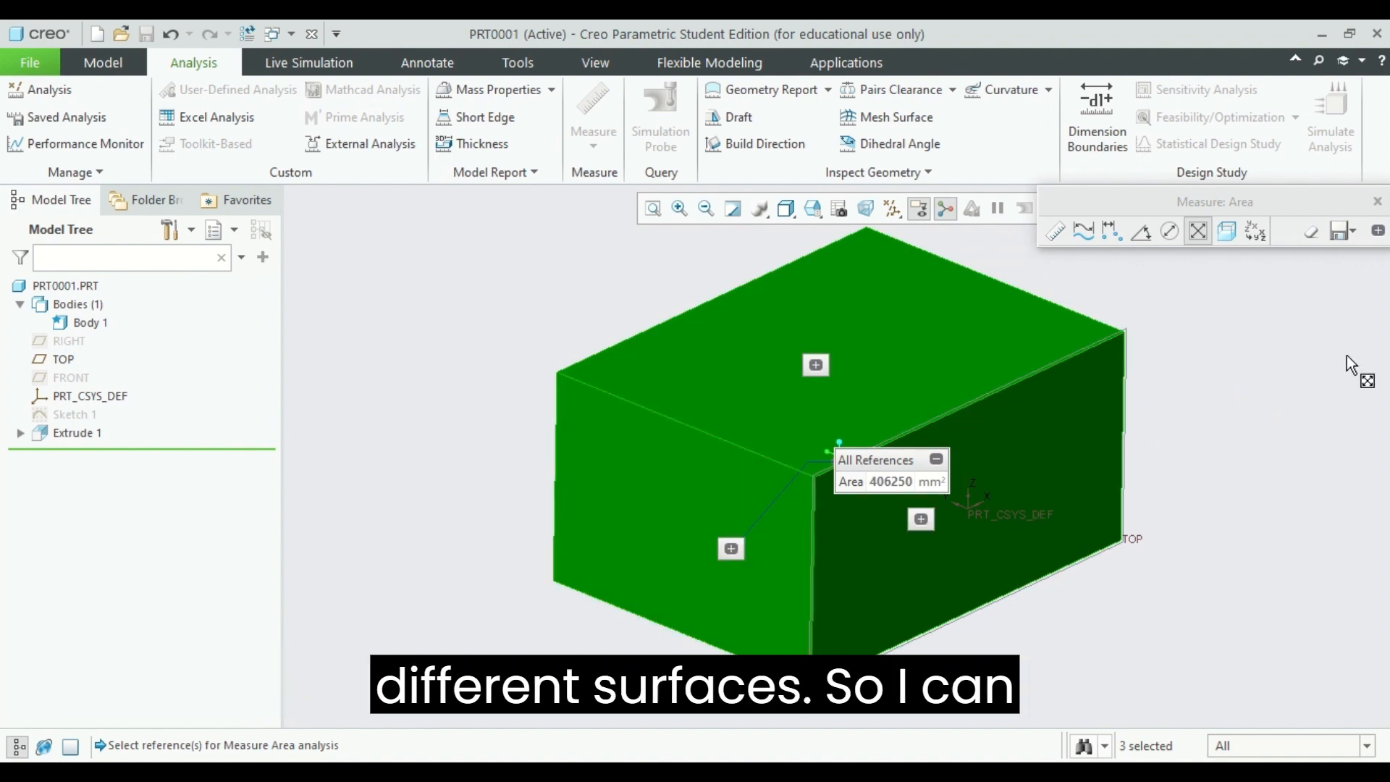
Step: Add the underside and the two remaining side faces to the area measurement so it covers all six faces of the cuboid
{"action": "mouse_move", "coordinate": [1347, 354]}
{"action": "middle_mouse_down"}
{"action": "mouse_move", "coordinate": [1195, 336]}
{"action": "mouse_move", "coordinate": [1254, 427]}
{"action": "middle_mouse_up"}
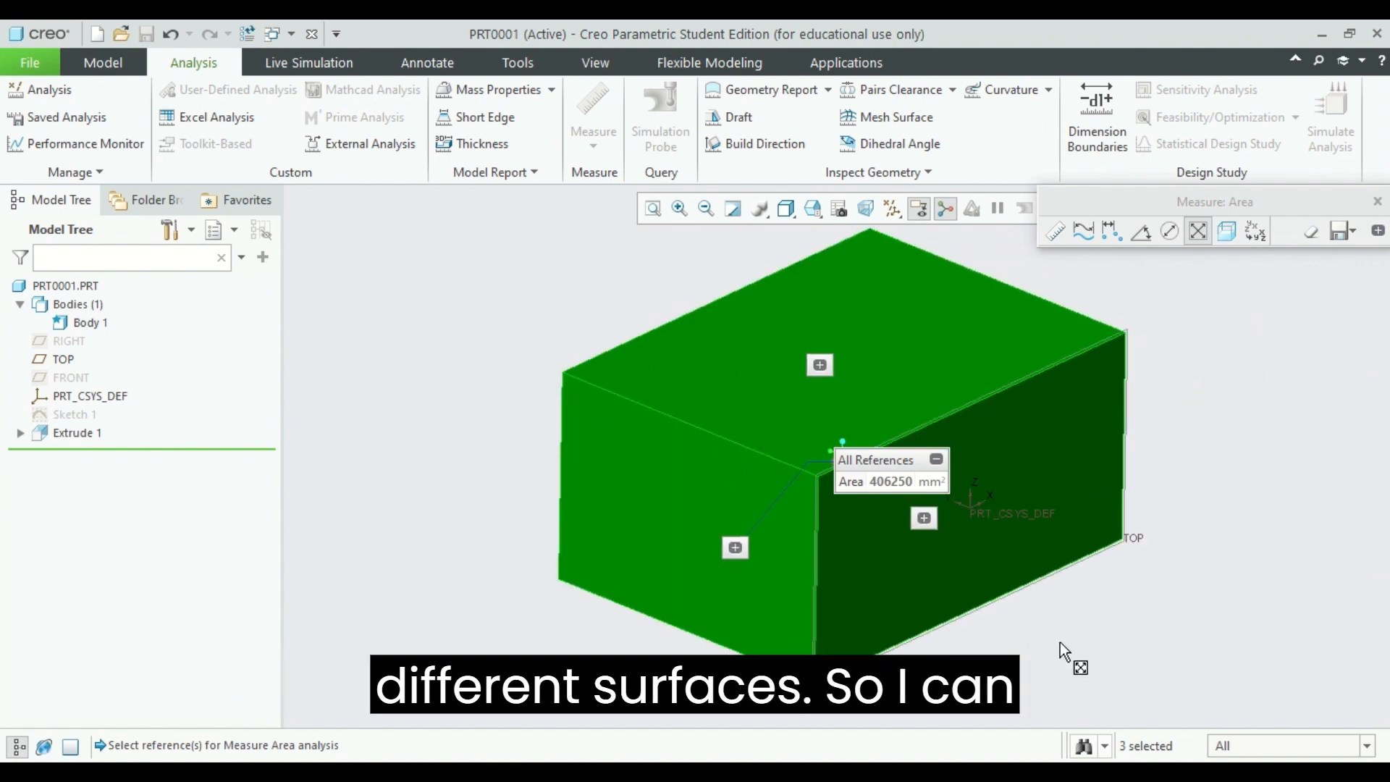
{"action": "middle_click_drag", "start_coordinate": [1060, 642], "coordinate": [1058, 551]}
{"action": "left_click", "coordinate": [942, 513], "text": "ctrl"}
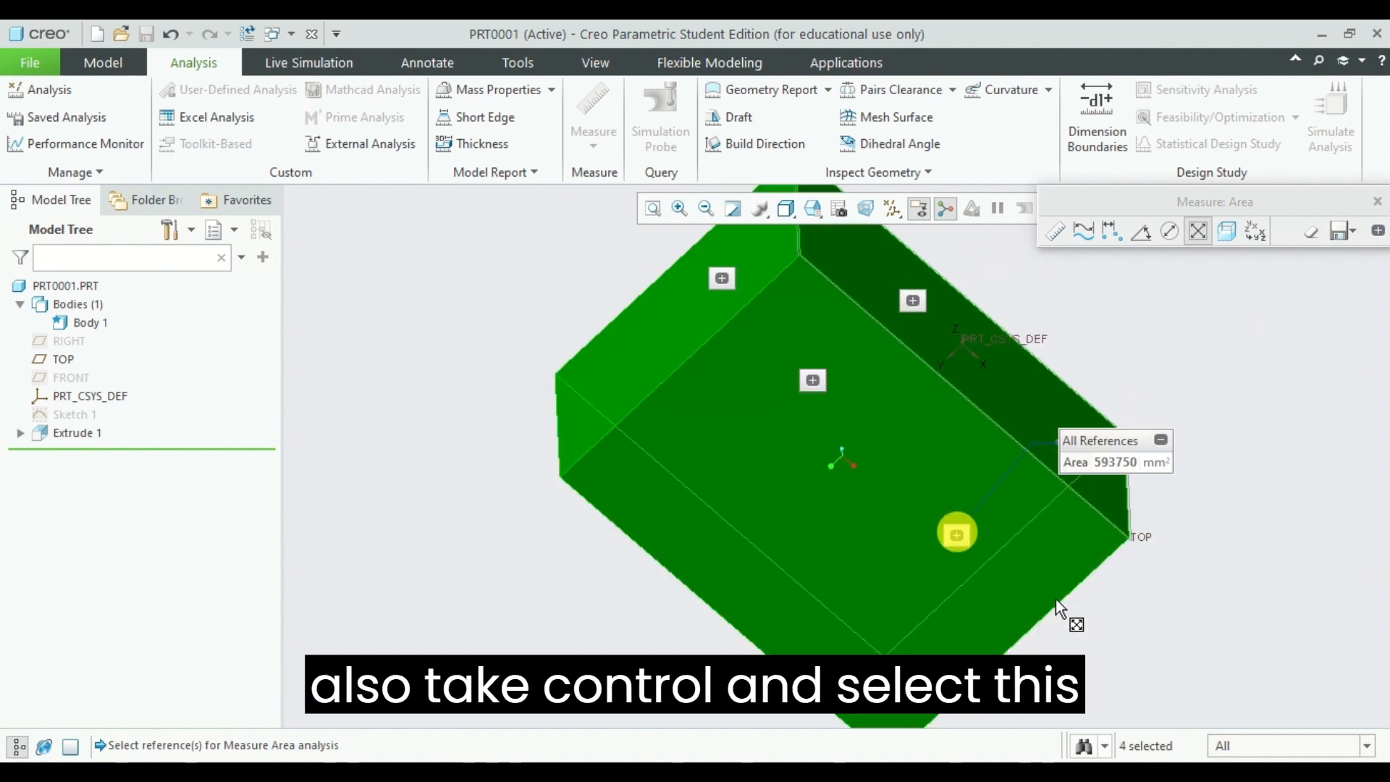
{"action": "middle_click_drag", "start_coordinate": [1319, 490], "coordinate": [1018, 491]}
{"action": "left_click", "coordinate": [875, 549], "text": "ctrl"}
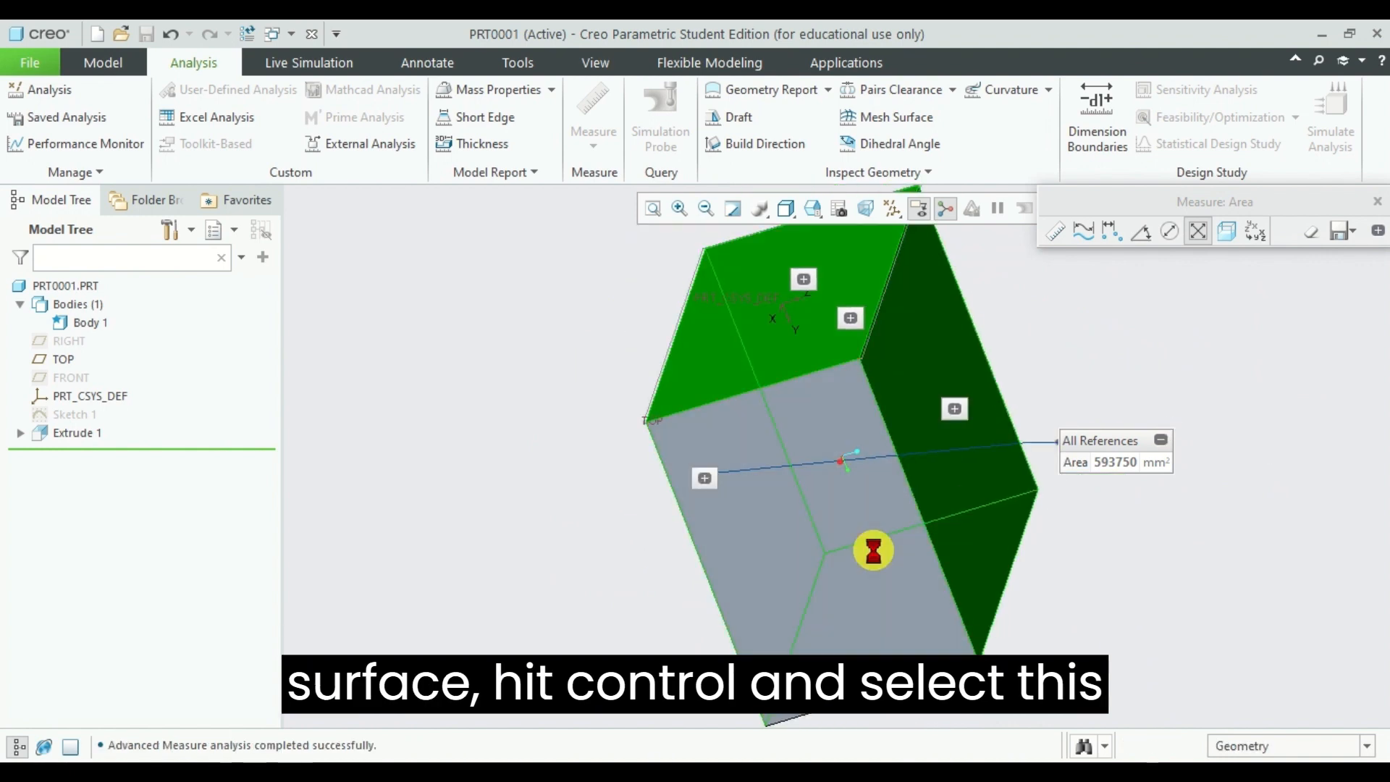
{"action": "middle_click_drag", "start_coordinate": [1229, 507], "coordinate": [1247, 459]}
{"action": "left_click", "coordinate": [915, 508], "text": "ctrl"}
{"action": "mouse_move", "coordinate": [1193, 538]}
{"action": "middle_mouse_down"}
{"action": "mouse_move", "coordinate": [1192, 362]}
{"action": "mouse_move", "coordinate": [1235, 543]}
{"action": "mouse_move", "coordinate": [1179, 519]}
{"action": "mouse_move", "coordinate": [1209, 386]}
{"action": "mouse_move", "coordinate": [1205, 560]}
{"action": "middle_mouse_up"}
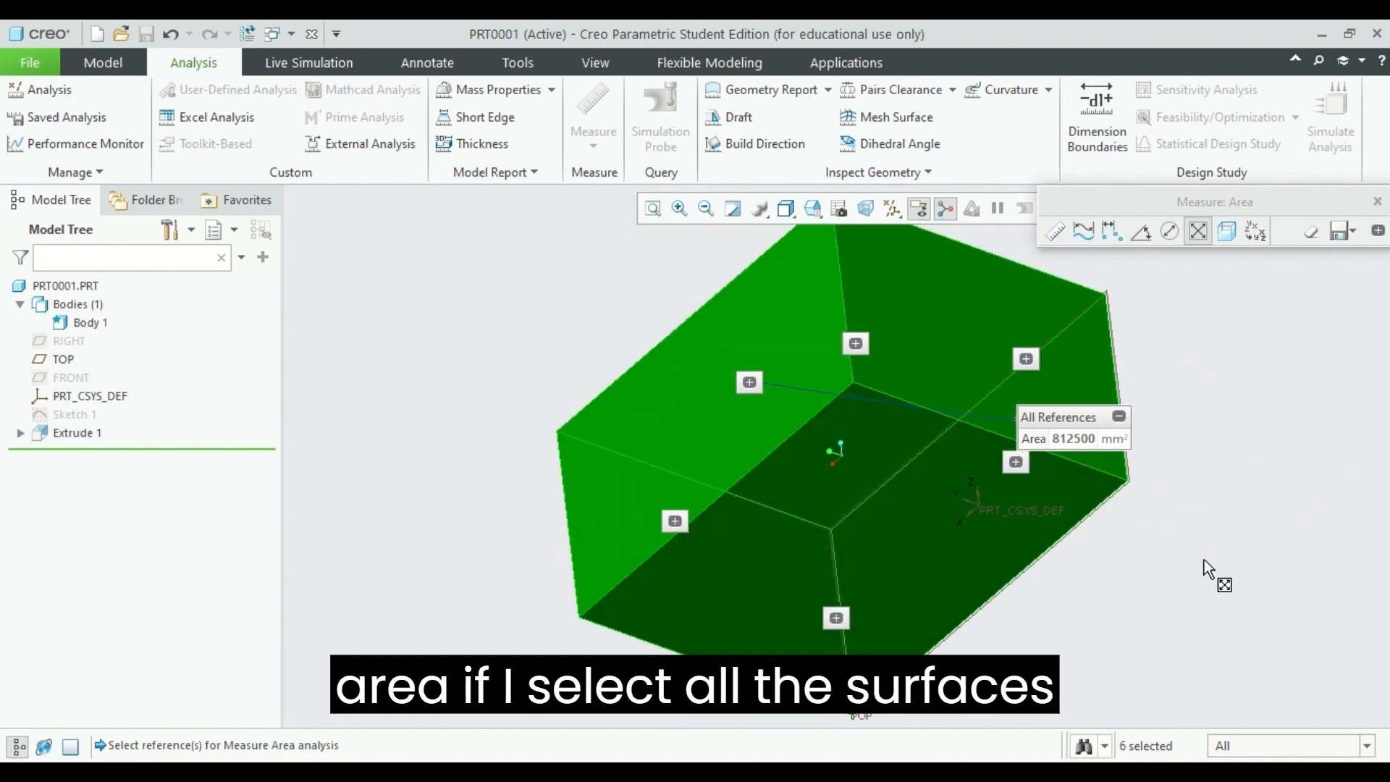
{"action": "middle_click_drag", "start_coordinate": [1297, 465], "coordinate": [1297, 341]}
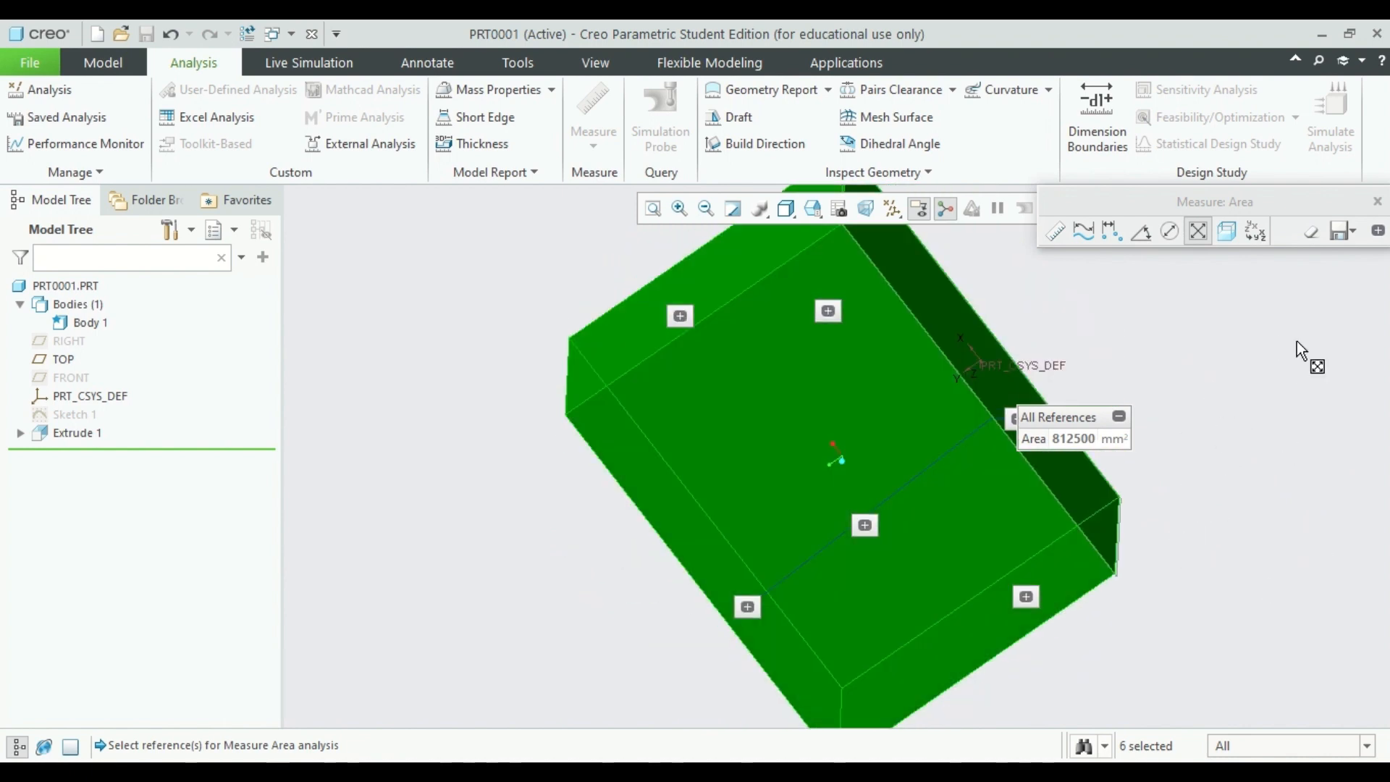
Step: Measure the volume of the whole cuboid body and inspect the result from another angle
{"action": "left_click", "coordinate": [1234, 232]}
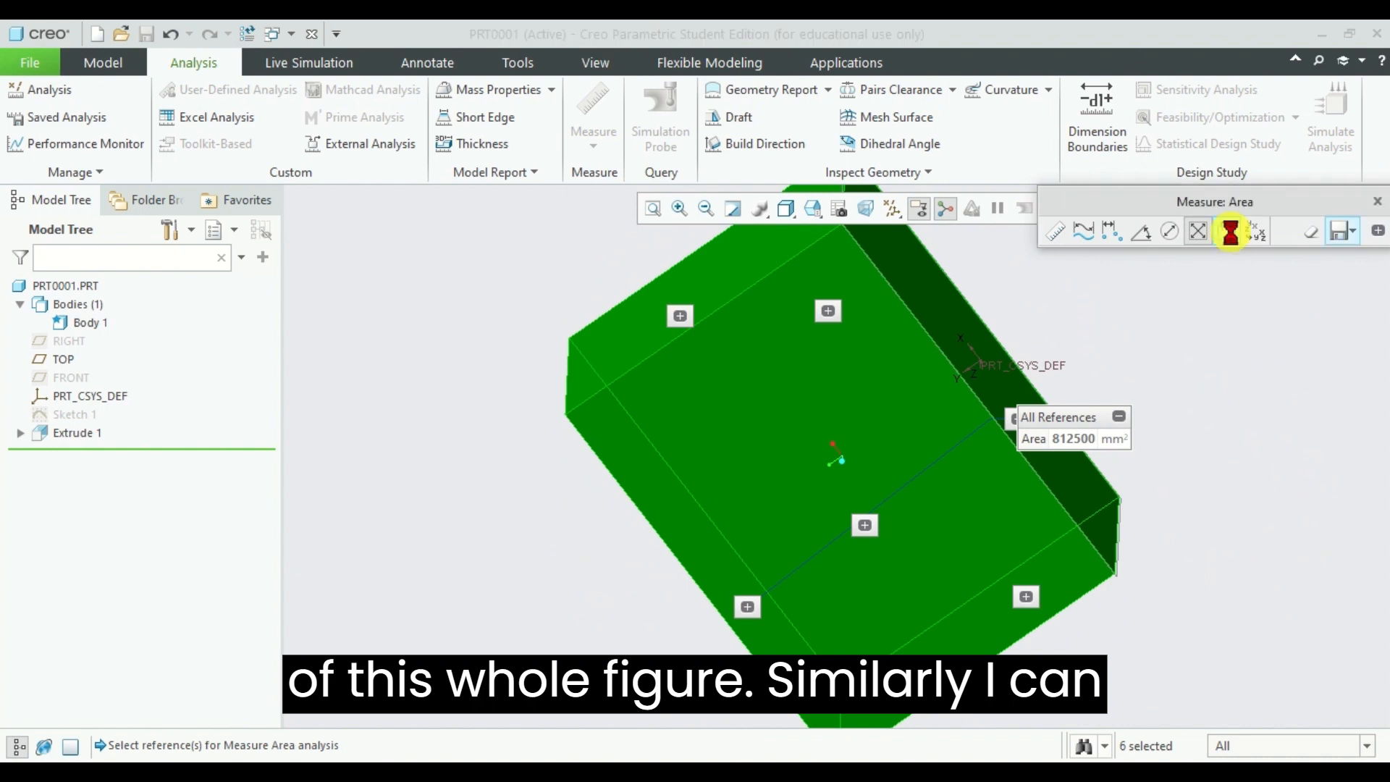
{"action": "middle_click_drag", "start_coordinate": [1215, 384], "coordinate": [1253, 450]}
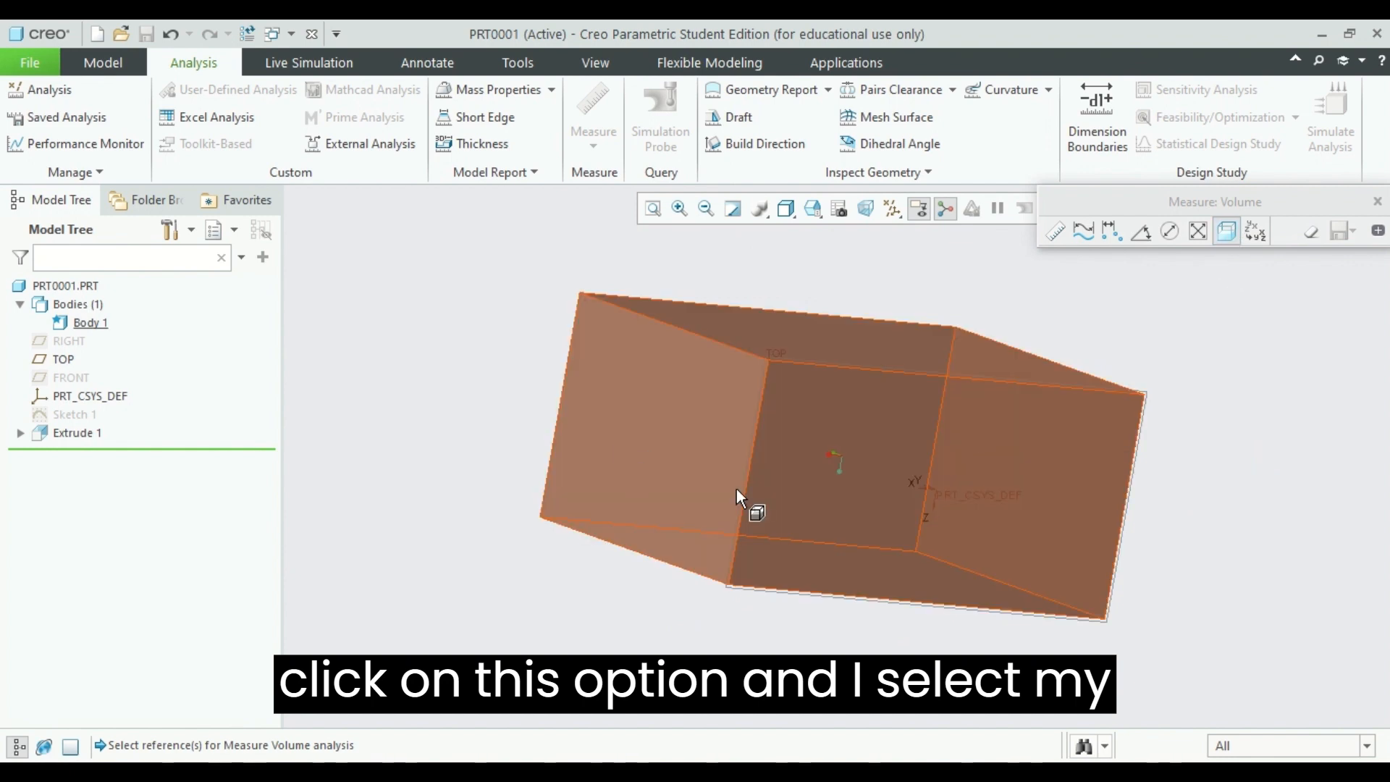
{"action": "left_click", "coordinate": [1038, 438]}
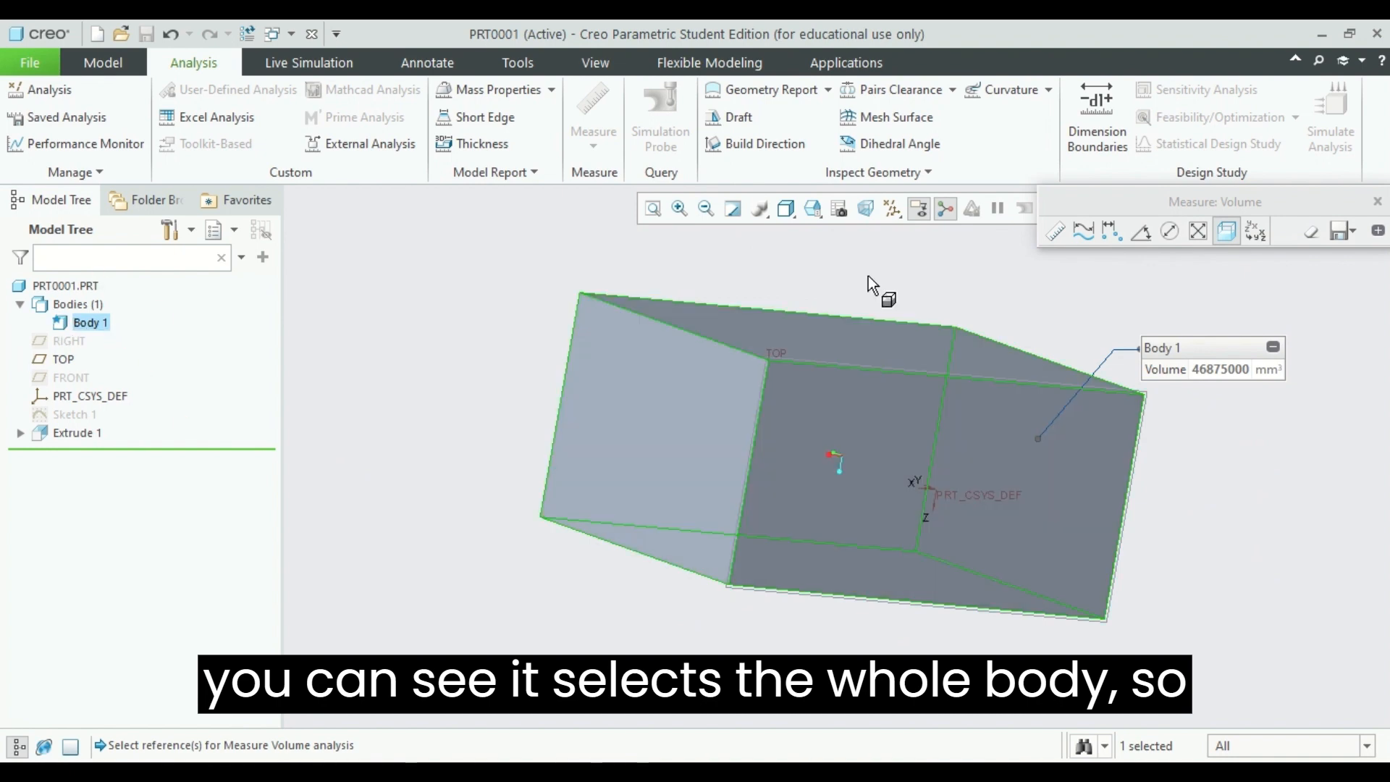
{"action": "mouse_move", "coordinate": [846, 264]}
{"action": "middle_mouse_down"}
{"action": "mouse_move", "coordinate": [845, 320]}
{"action": "mouse_move", "coordinate": [832, 270]}
{"action": "mouse_move", "coordinate": [994, 322]}
{"action": "middle_mouse_up"}
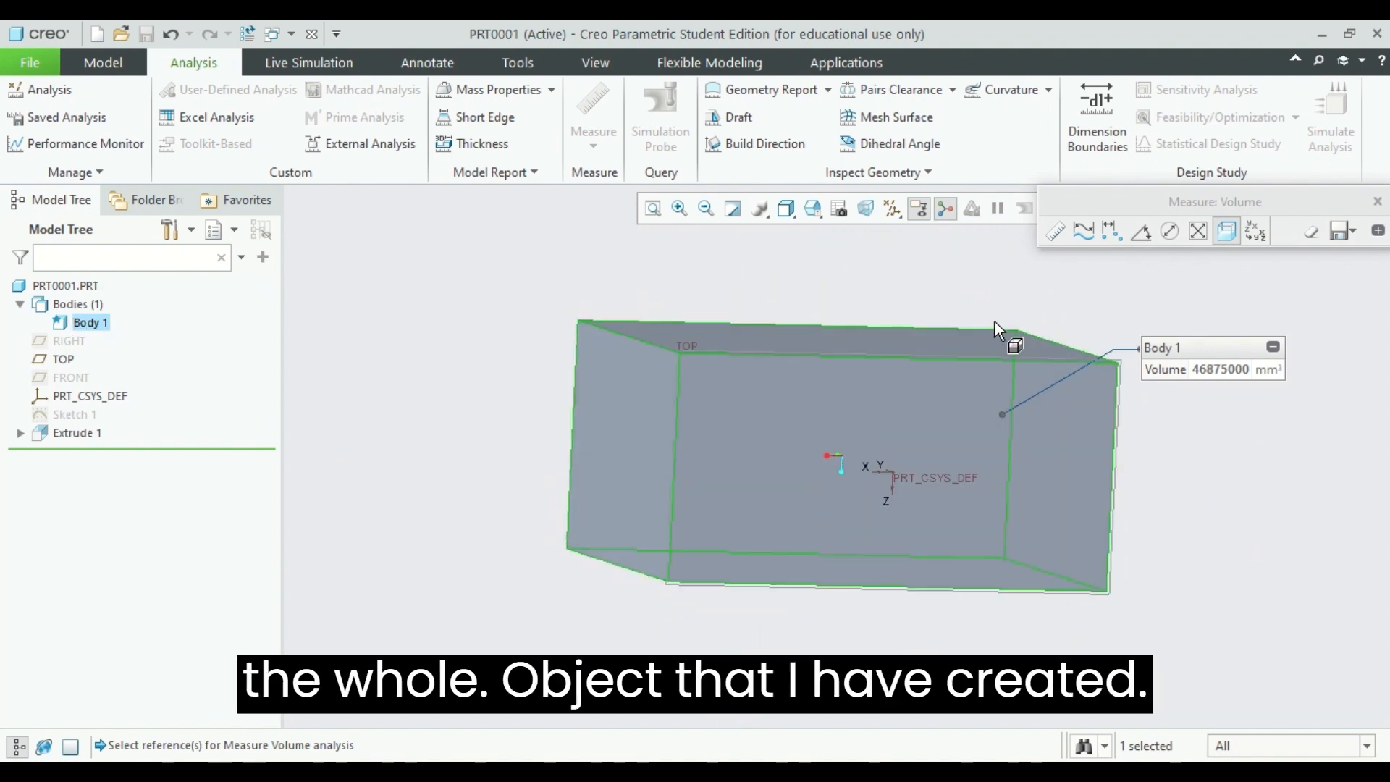